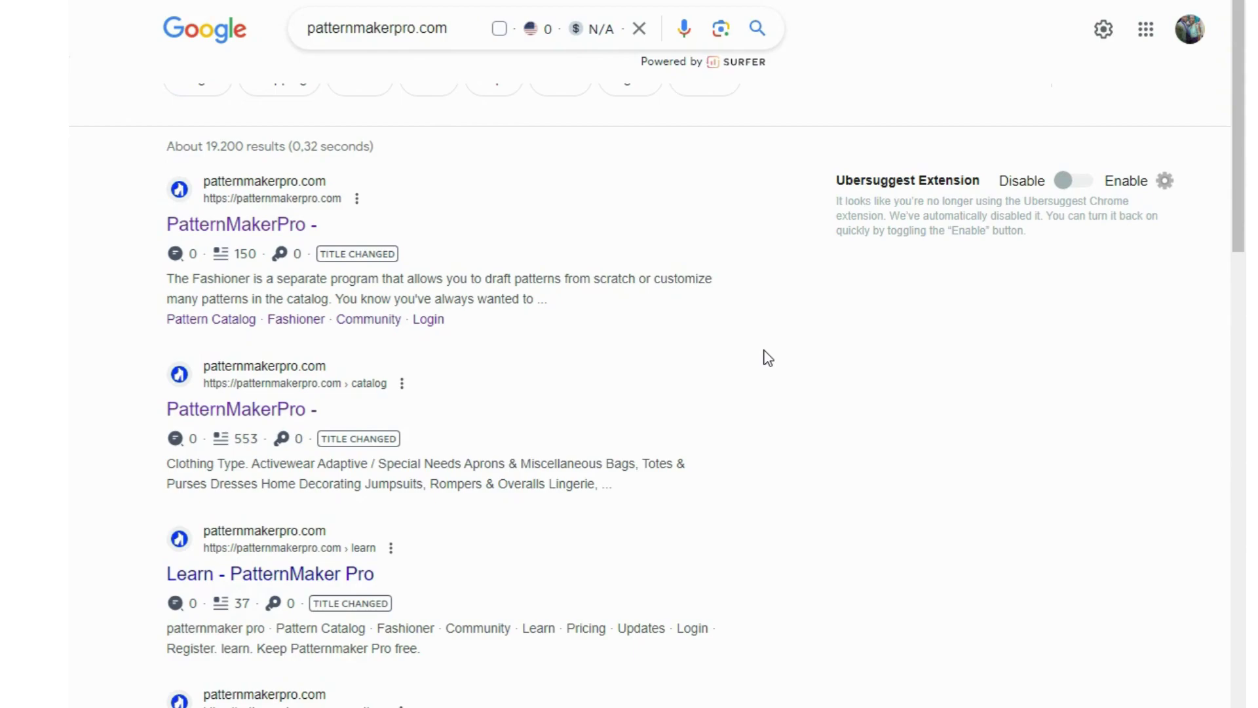
Step: Open the PatternMakerPro home page from the Google search results
left_click(258, 226)
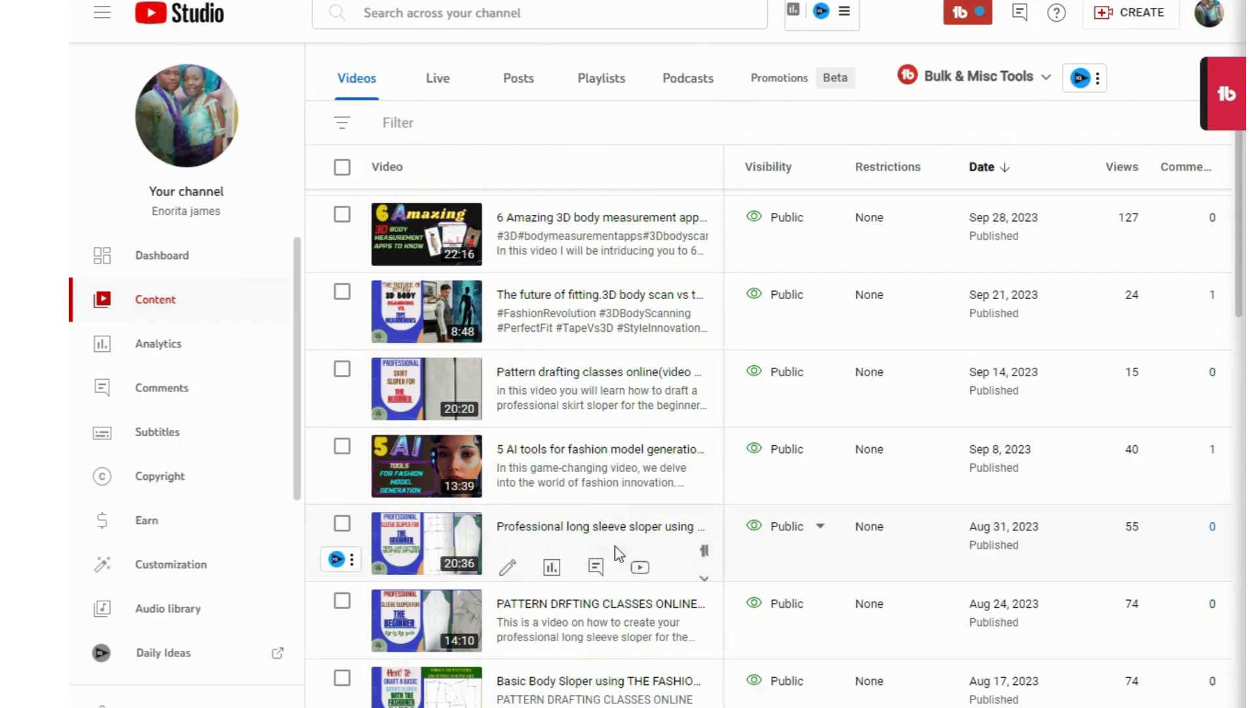
Step: Look through the channel's published pattern drafting videos in YouTube Studio and return to the PatternMaker Pro site
scroll(1241, 289, "down", 1)
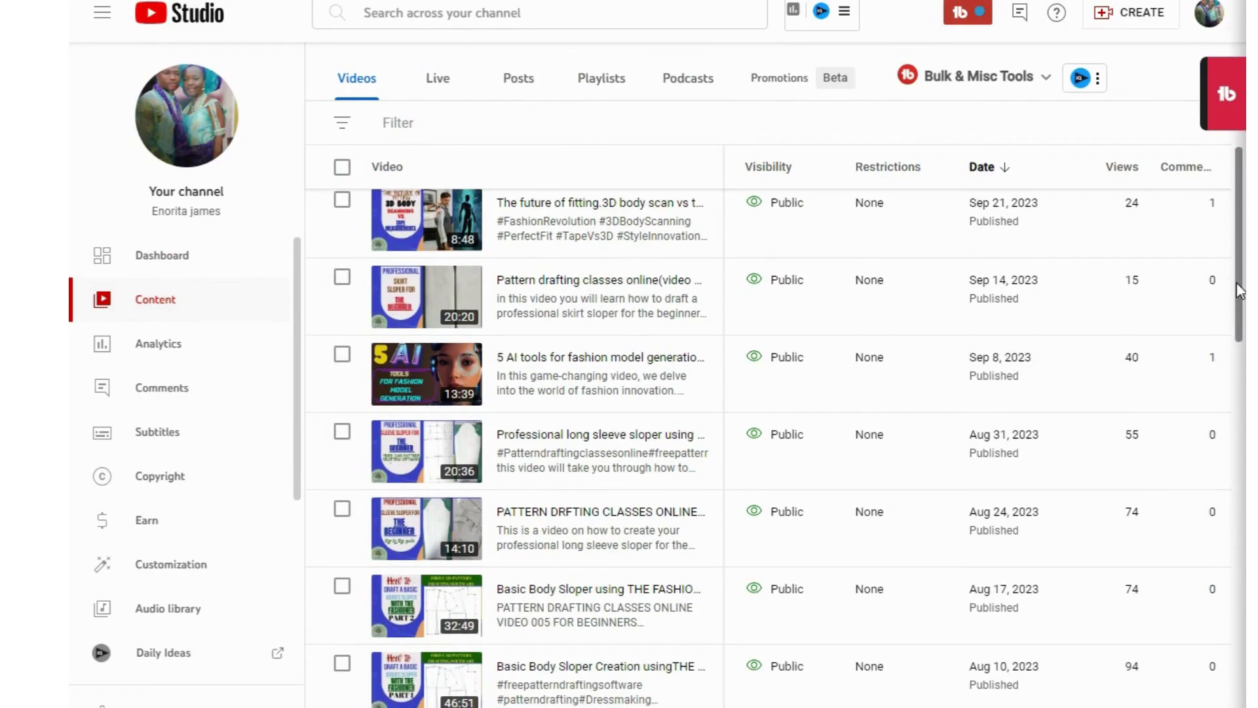
scroll(1240, 289, "down", 3)
scroll(630, 295, "up", 1)
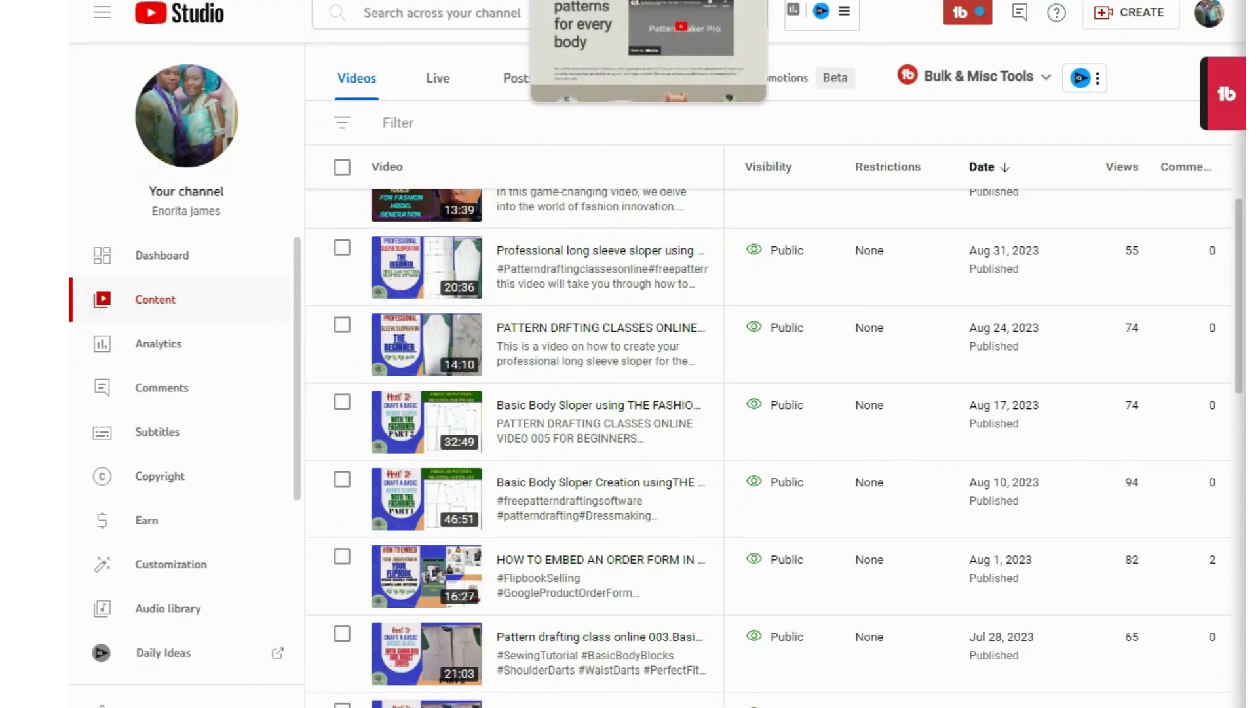
left_click(616, 2)
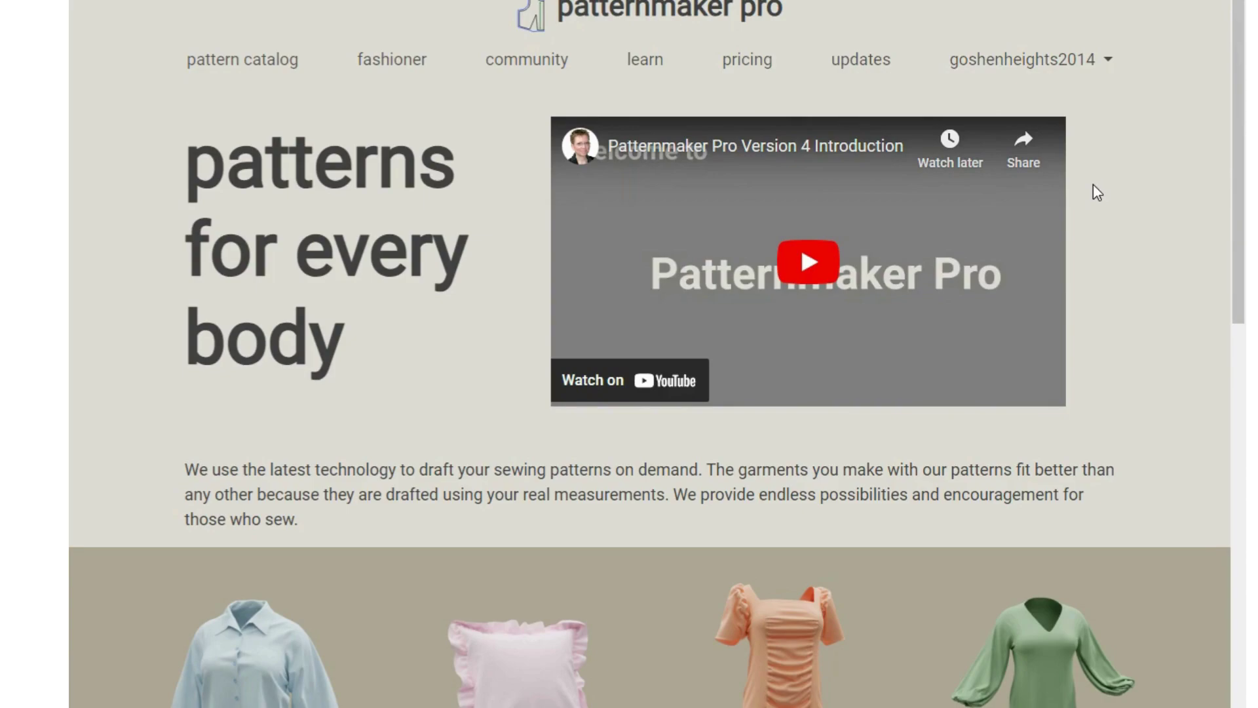
Step: Open the Fashioner page and read its description of the free pattern design software
scroll(1197, 210, "down", 3)
scroll(1200, 211, "up", 2)
left_click(389, 72)
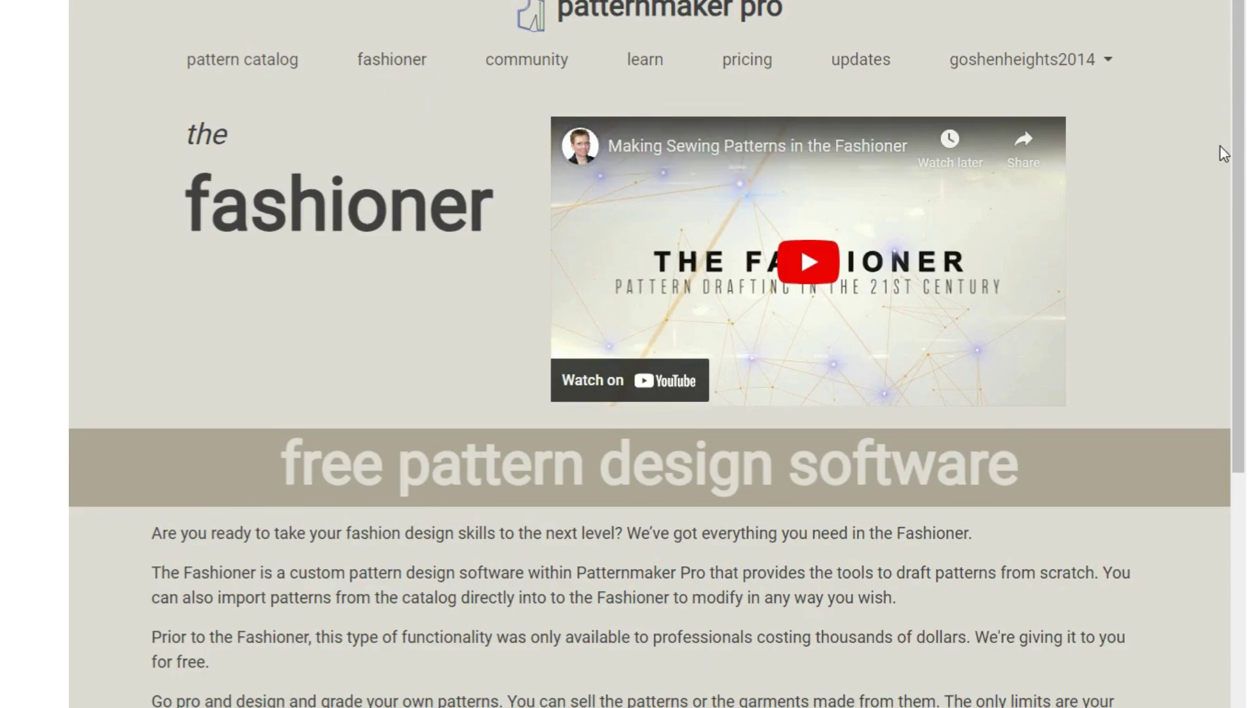
scroll(1224, 154, "down", 1)
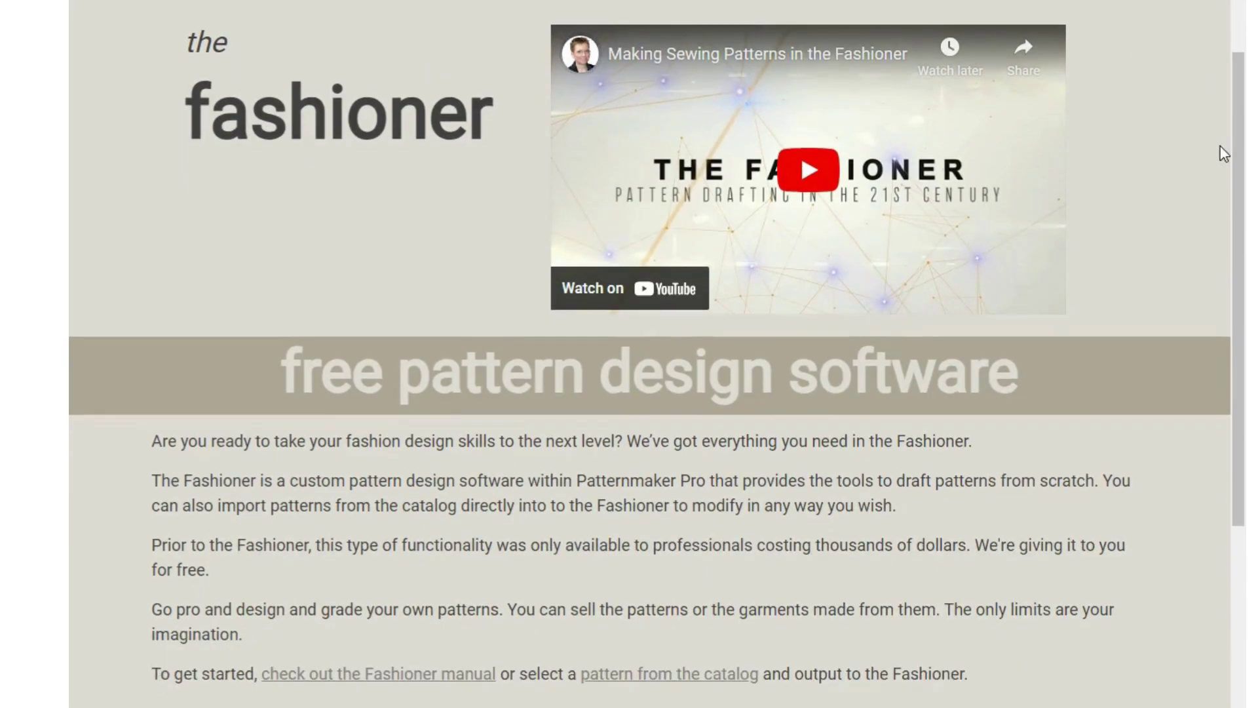
scroll(1224, 154, "down", 4)
scroll(1224, 154, "down", 2)
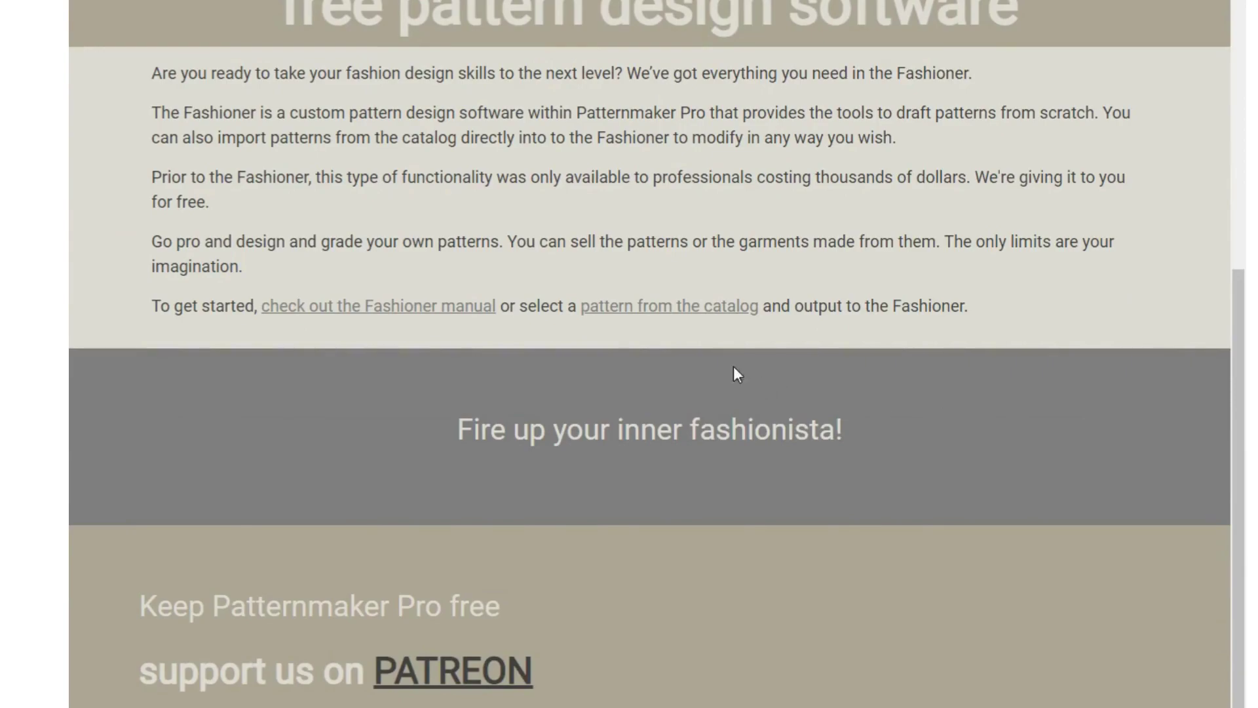
Step: Go to the pattern catalog and open the empty fashioner pattern #159
left_click(645, 308)
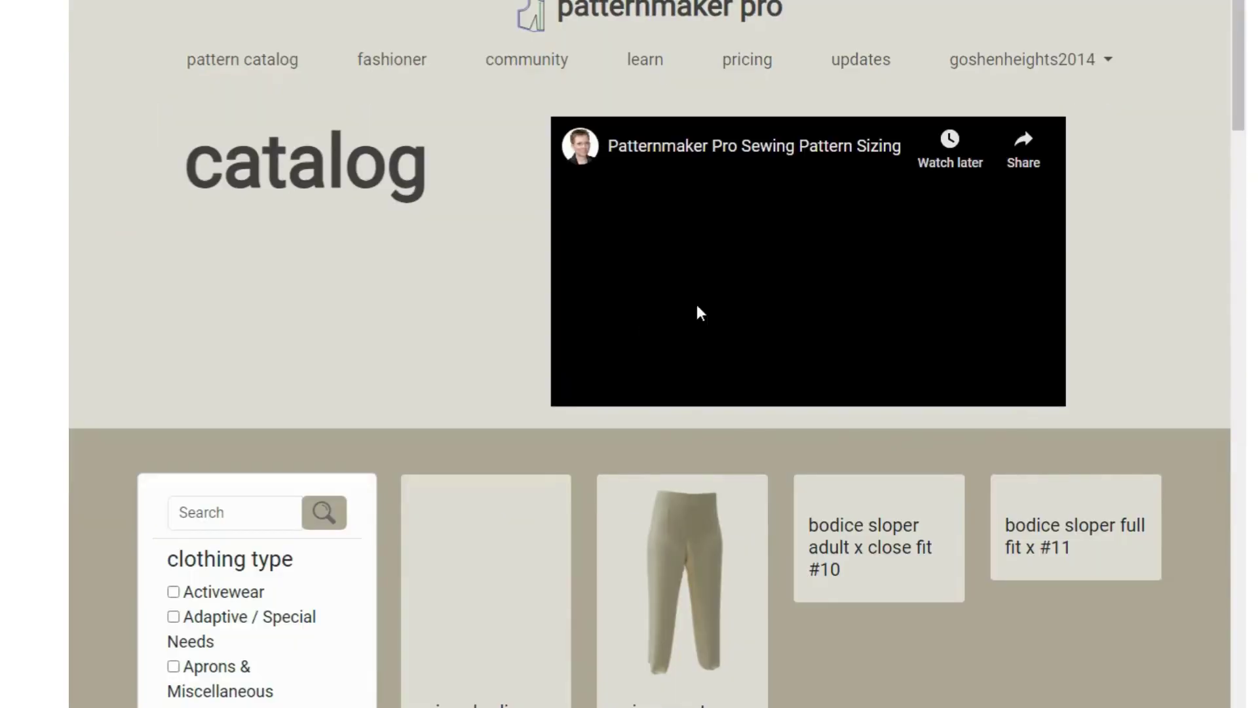
scroll(1103, 247, "down", 20)
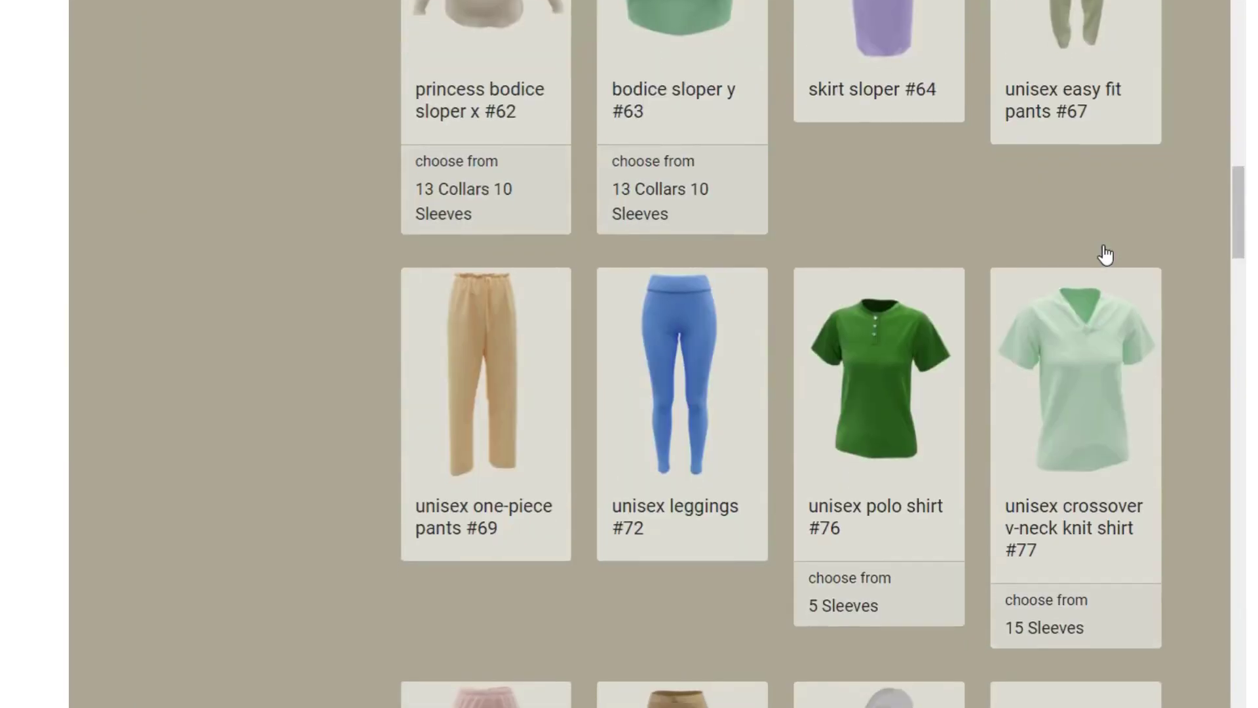
scroll(1105, 252, "down", 20)
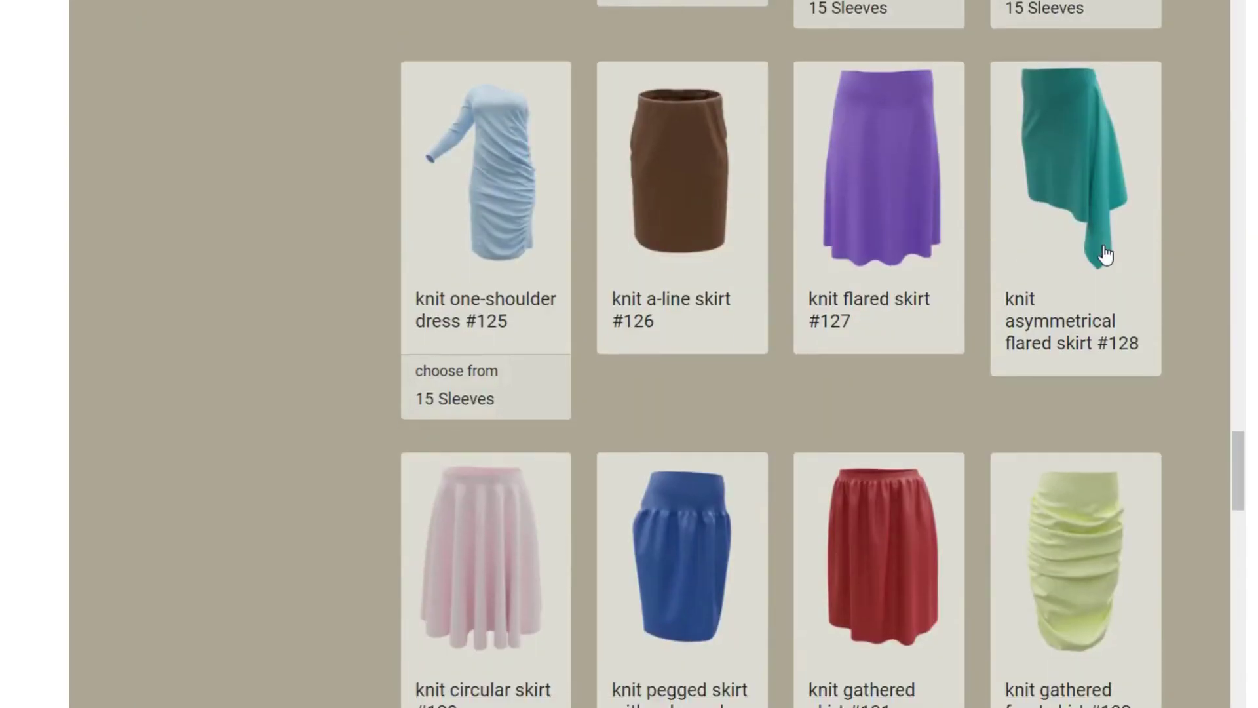
scroll(1105, 252, "down", 12)
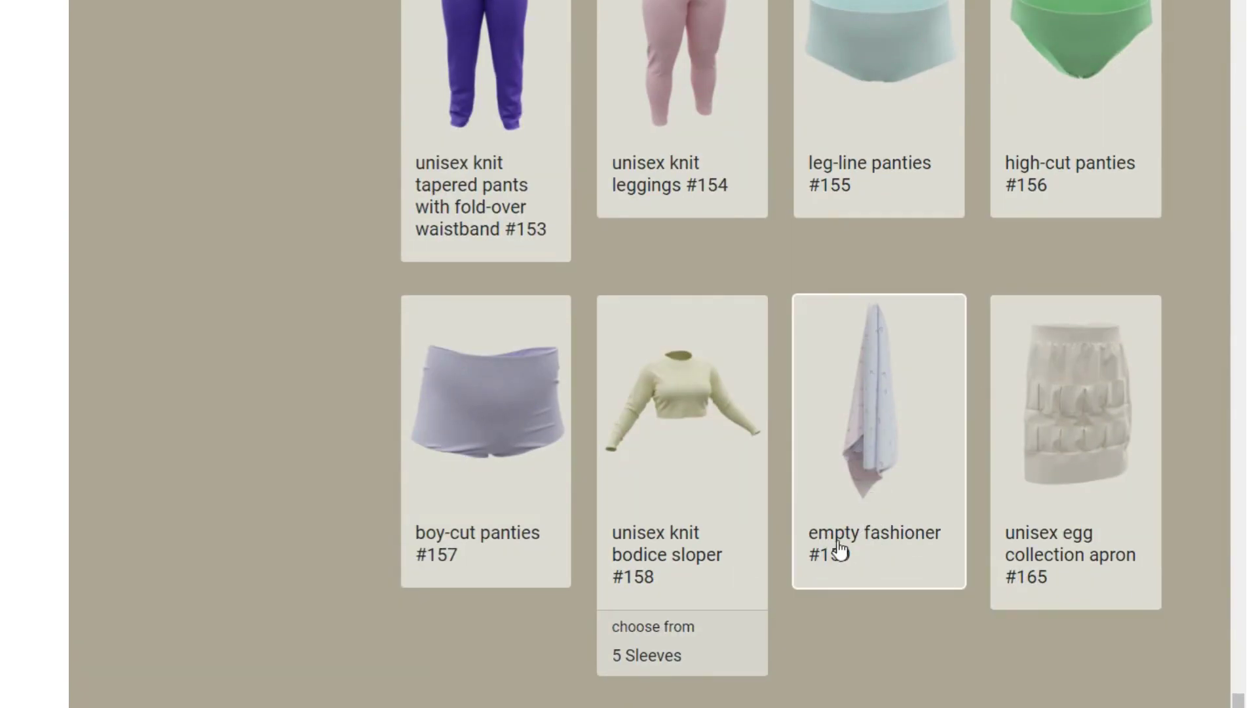
left_click(880, 416)
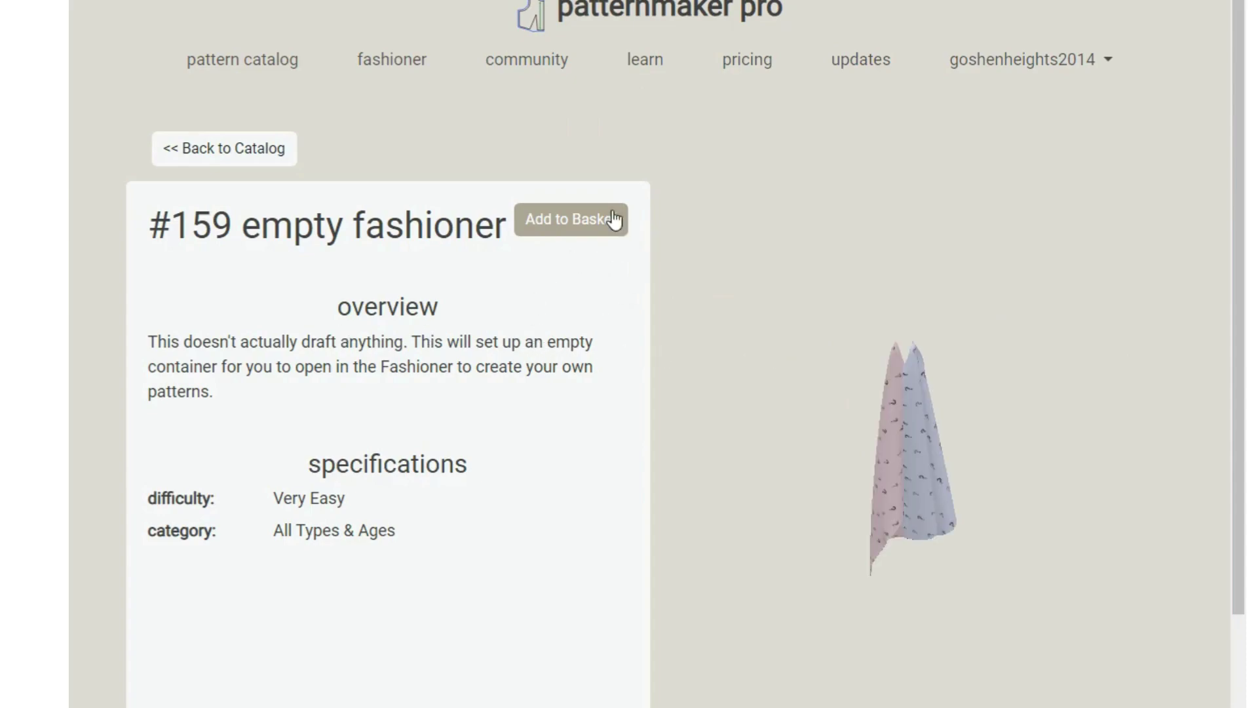
Step: Add the empty fashioner pattern to the basket and list the saved measurement sets
left_click(575, 229)
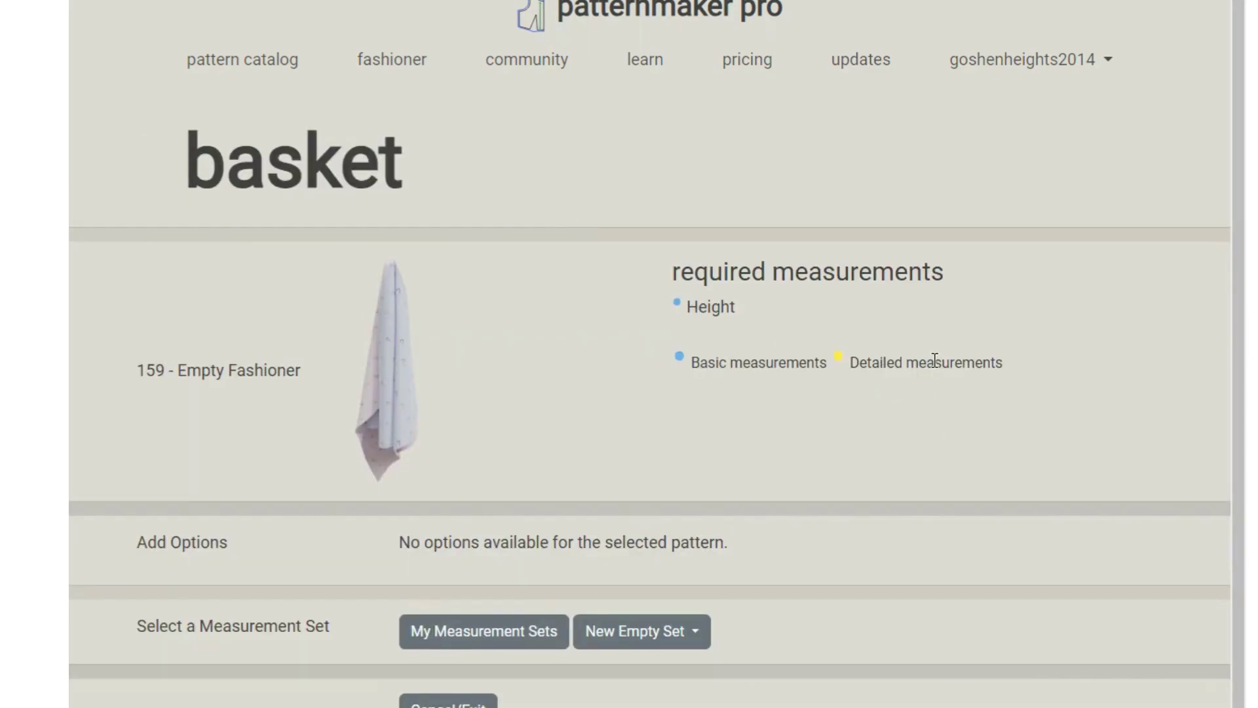
scroll(935, 360, "down", 1)
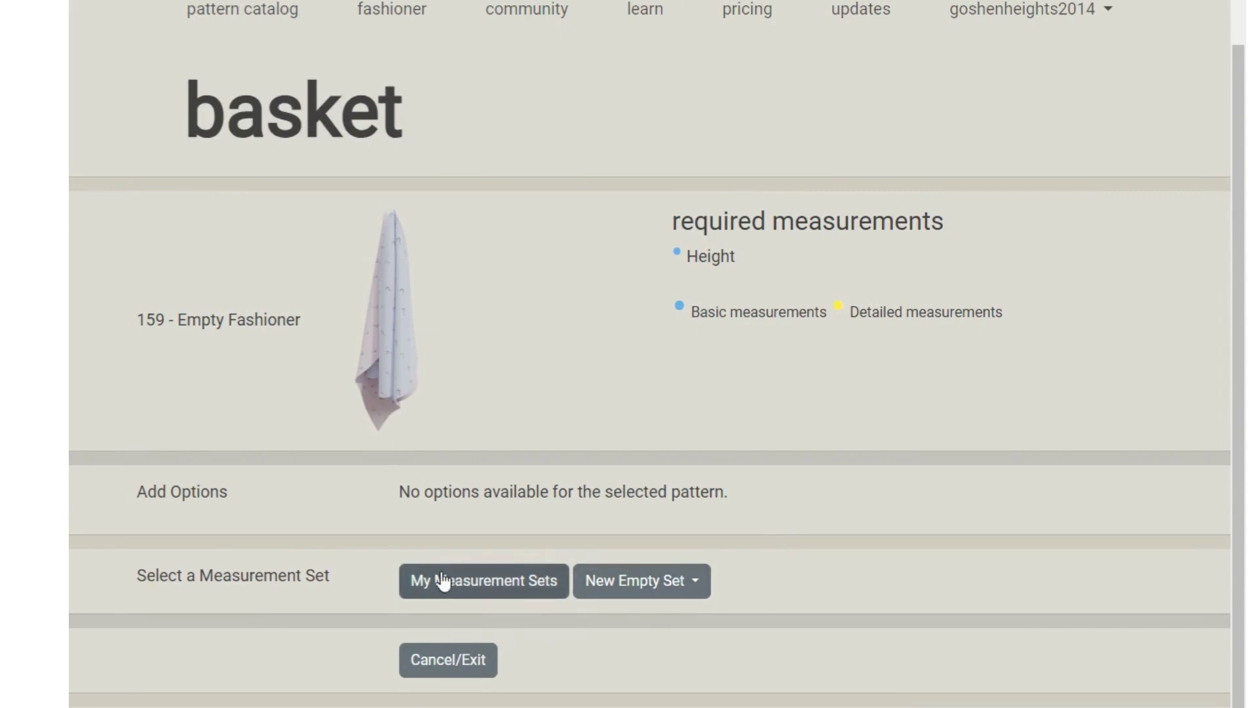
left_click(502, 585)
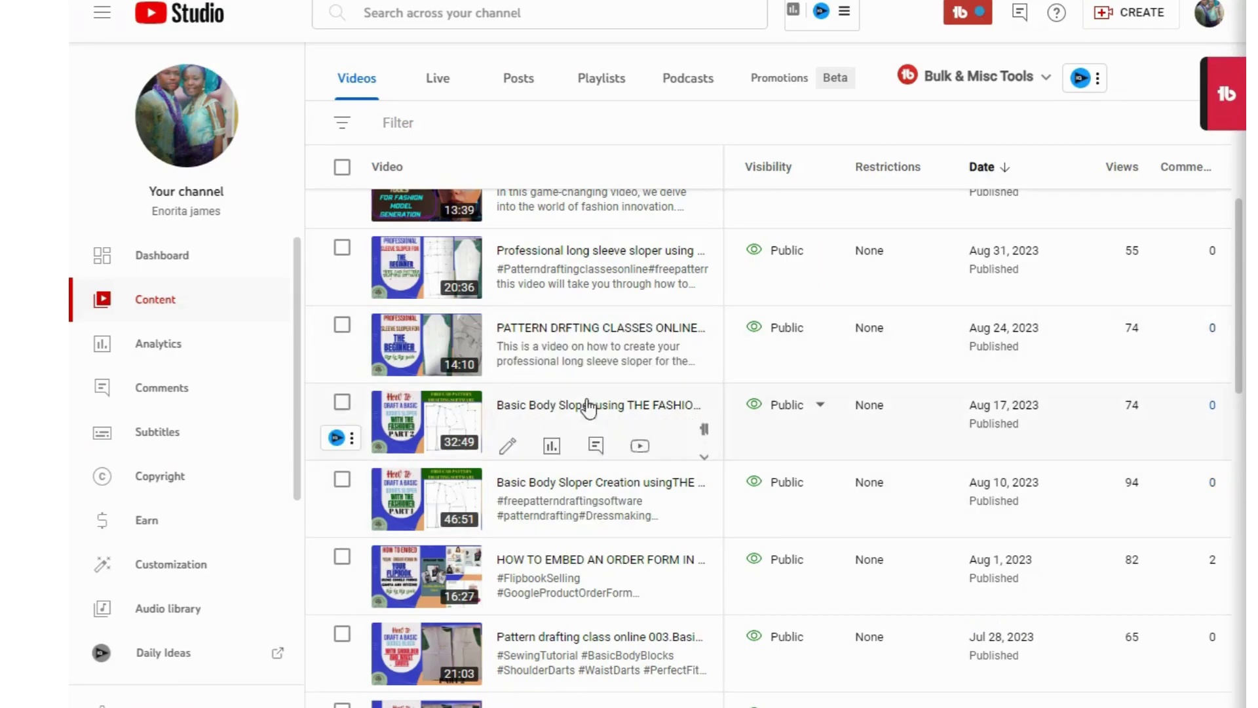
Step: Switch to YouTube Studio and browse the published videos for the earlier pattern drafting and PatternMaker Pro tutorials
scroll(604, 354, "down", 4)
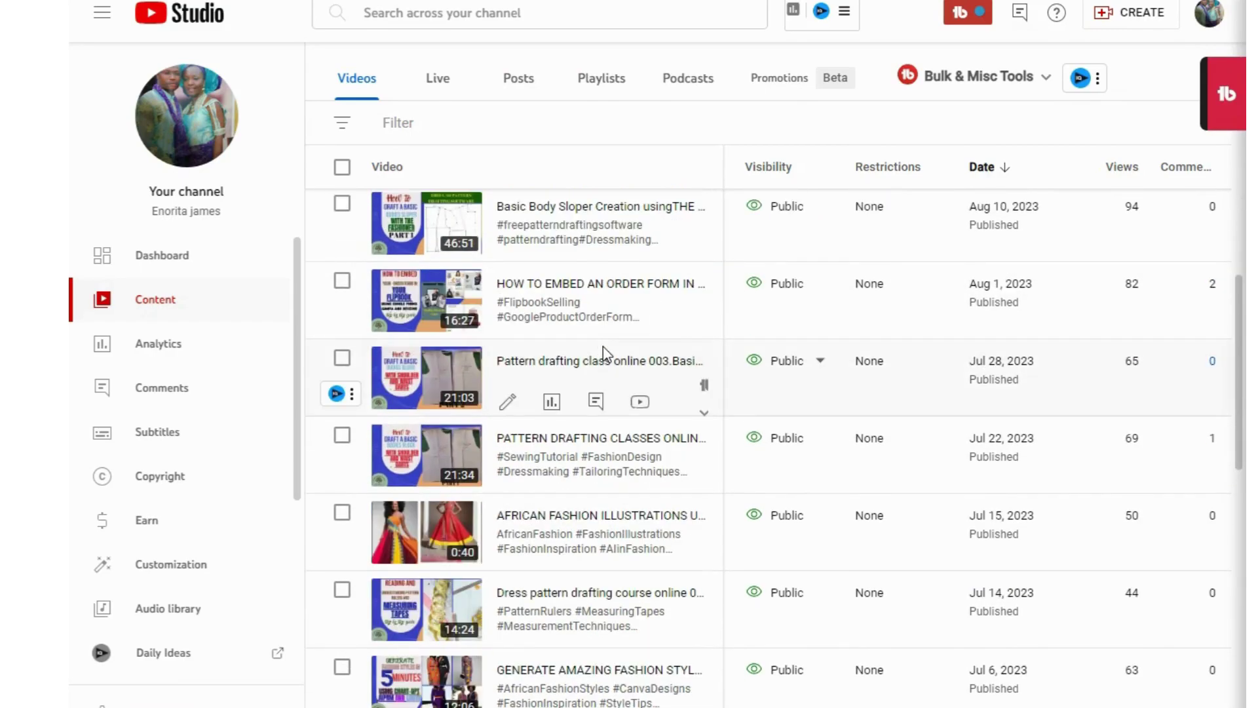
scroll(604, 351, "down", 5)
scroll(604, 352, "up", 6)
scroll(603, 346, "up", 15)
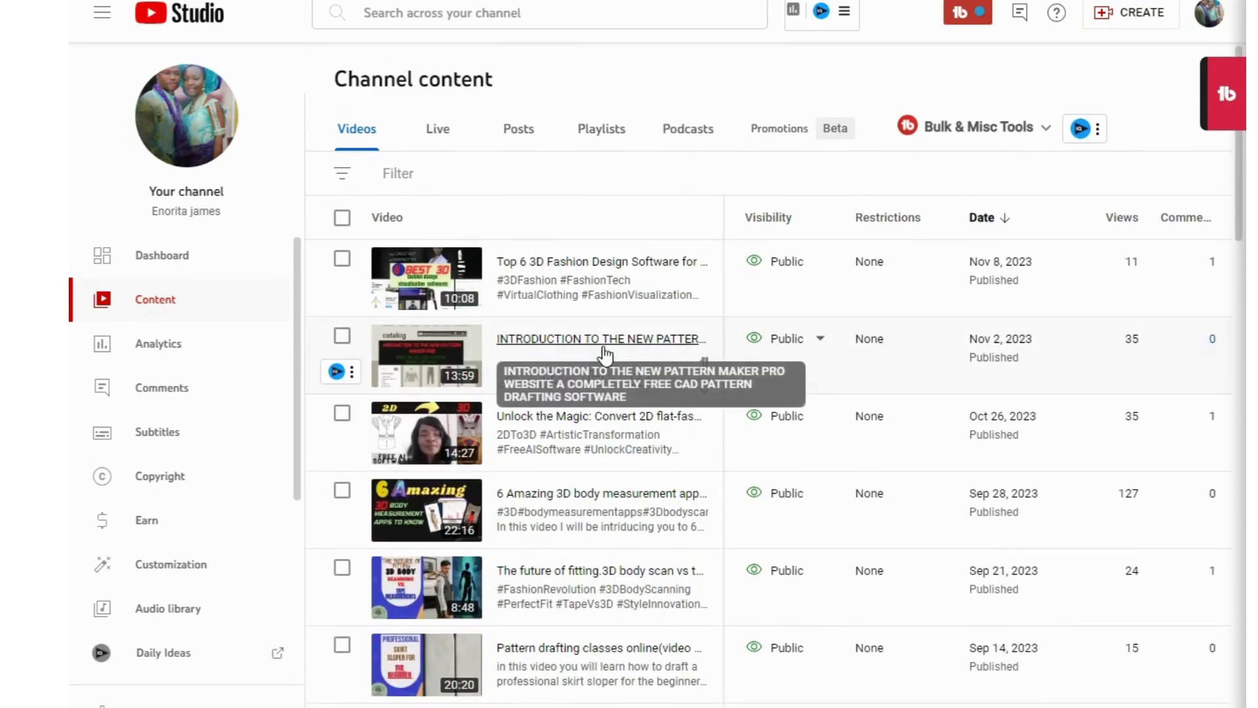
scroll(603, 354, "down", 4)
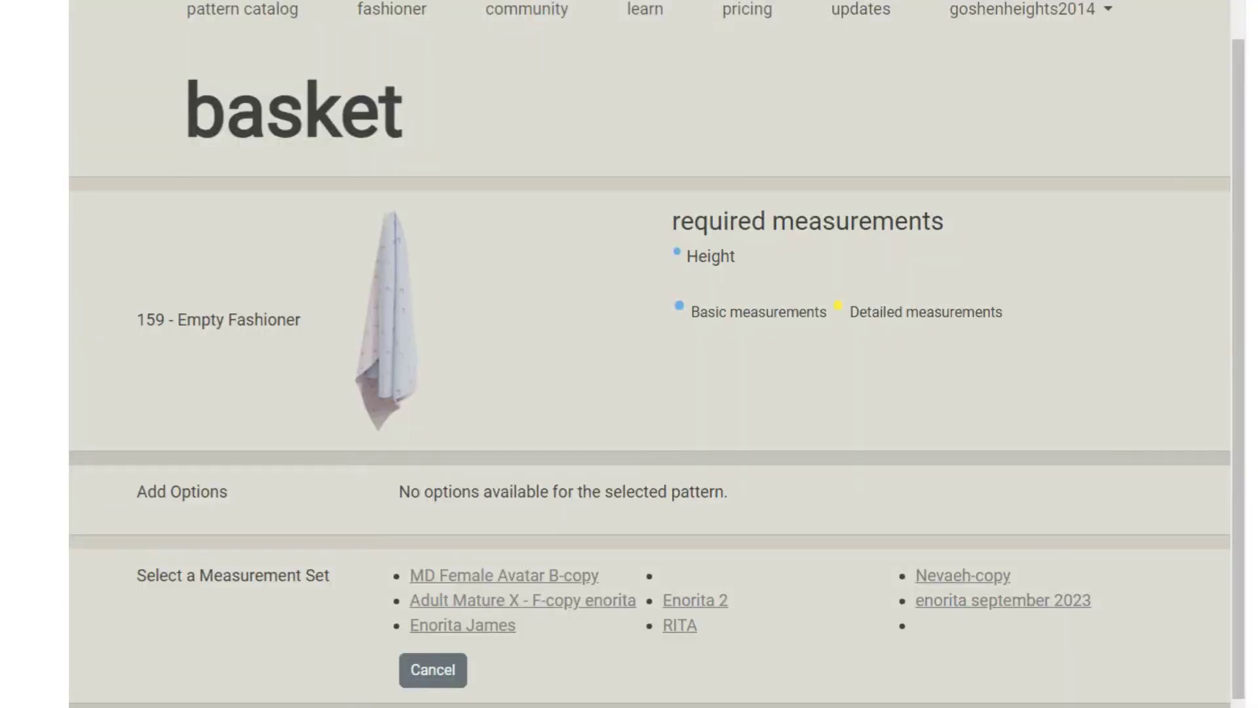
Step: Return to the PatternMaker Pro basket, select the September 2023 measurement set and review the basket settings
scroll(837, 398, "down", 2)
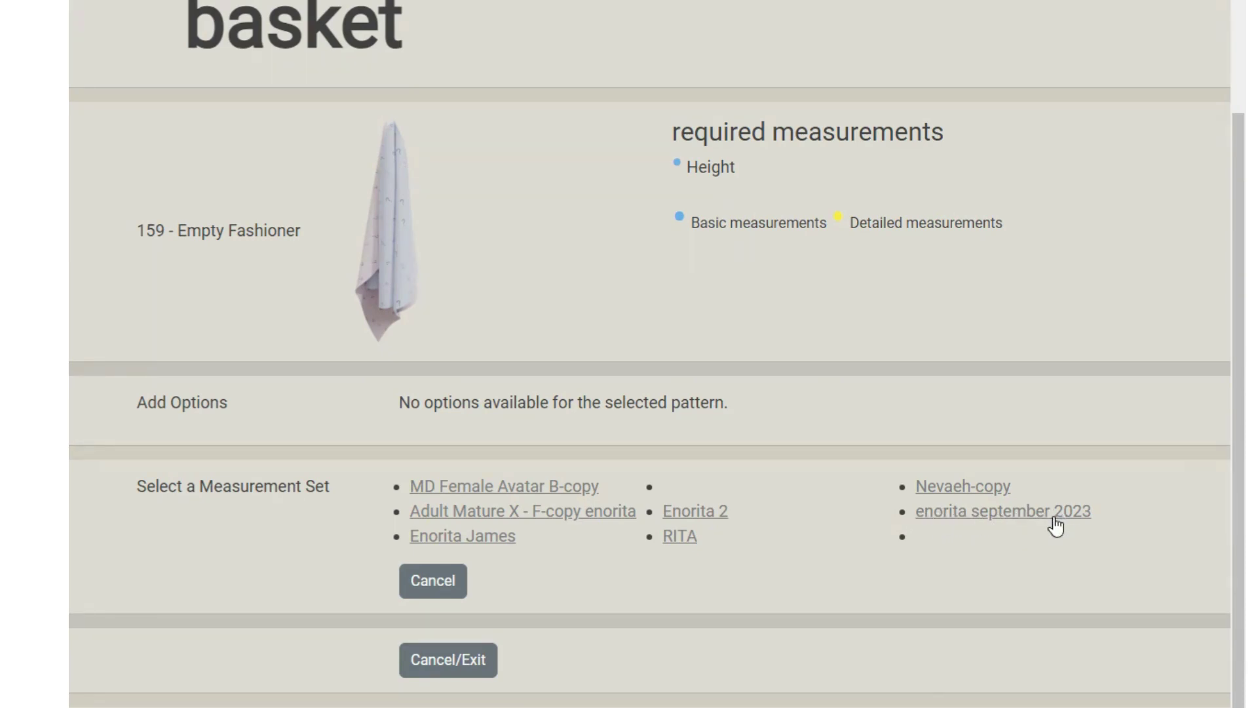
left_click(1017, 512)
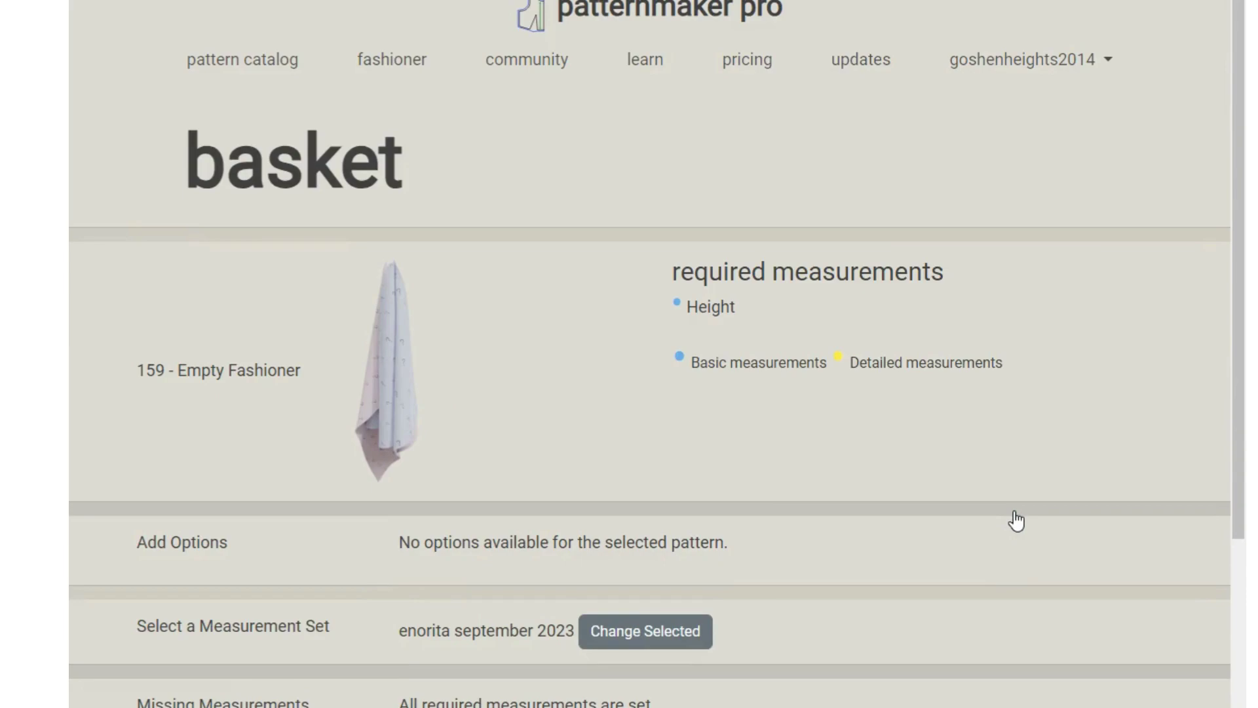
scroll(955, 508, "down", 5)
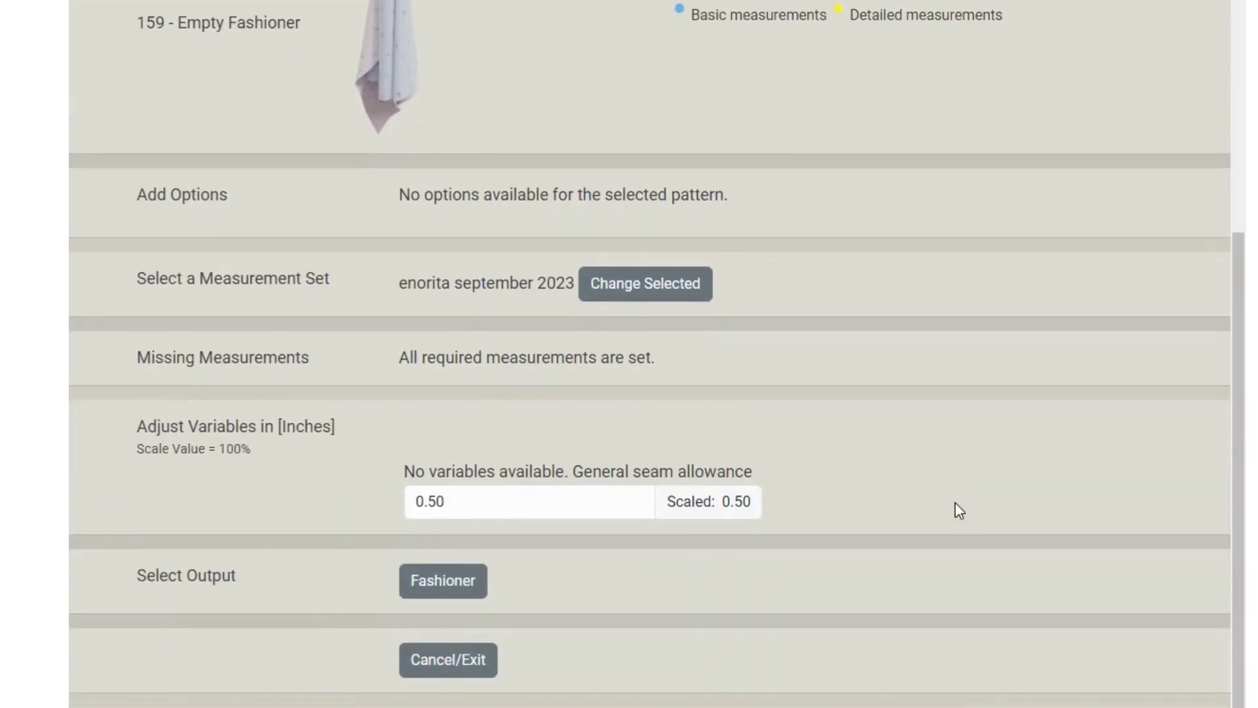
scroll(954, 502, "up", 5)
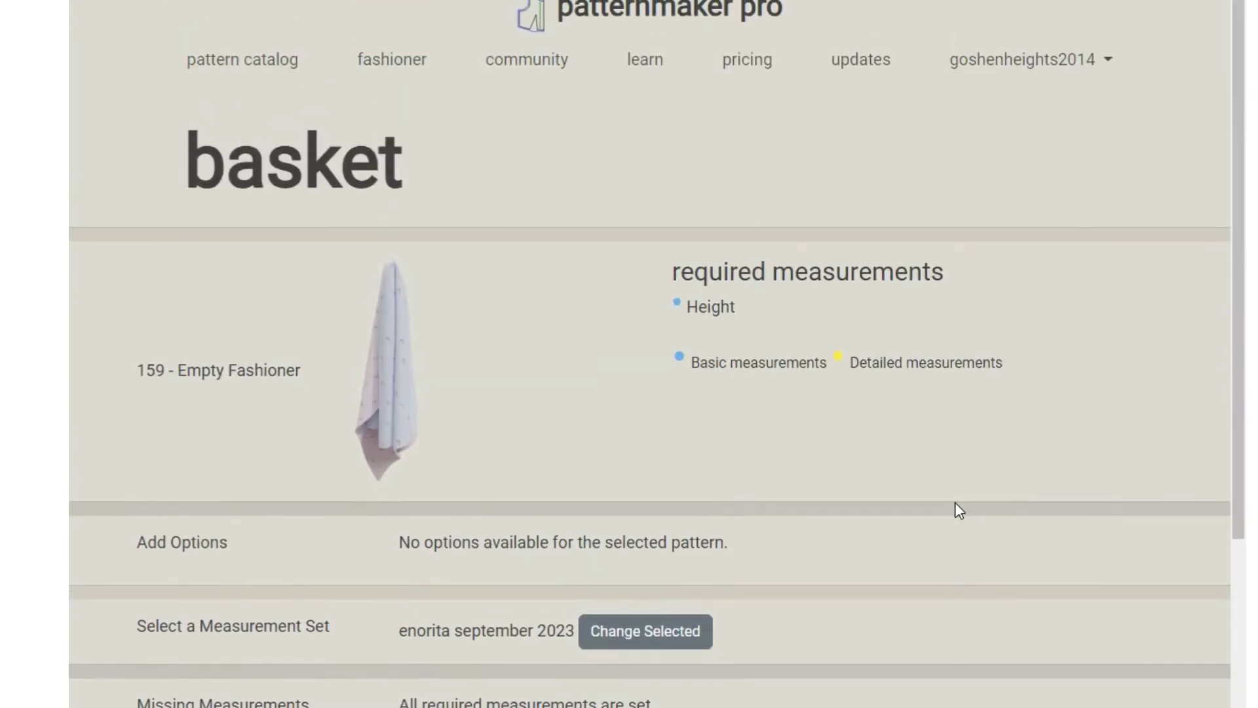
Step: Output the basket pattern to the Fashioner and continue into the prepared session without showing support
scroll(955, 503, "down", 4)
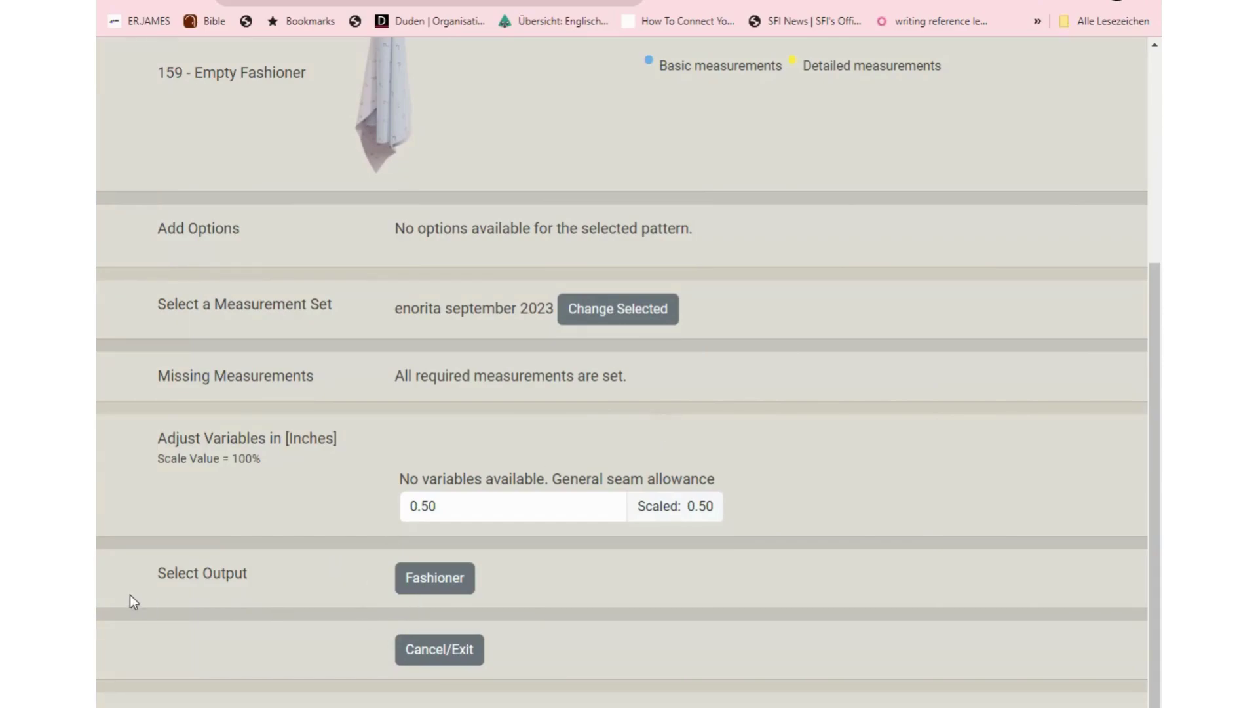
left_click(440, 581)
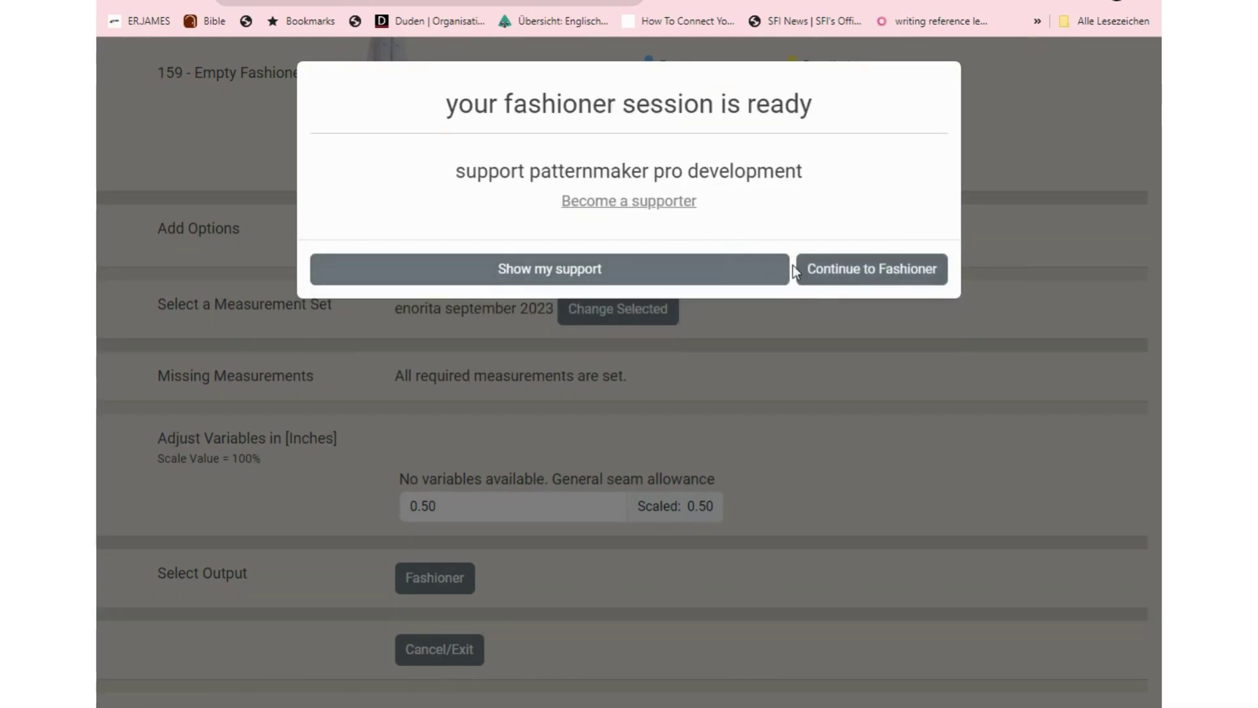
left_click(870, 271)
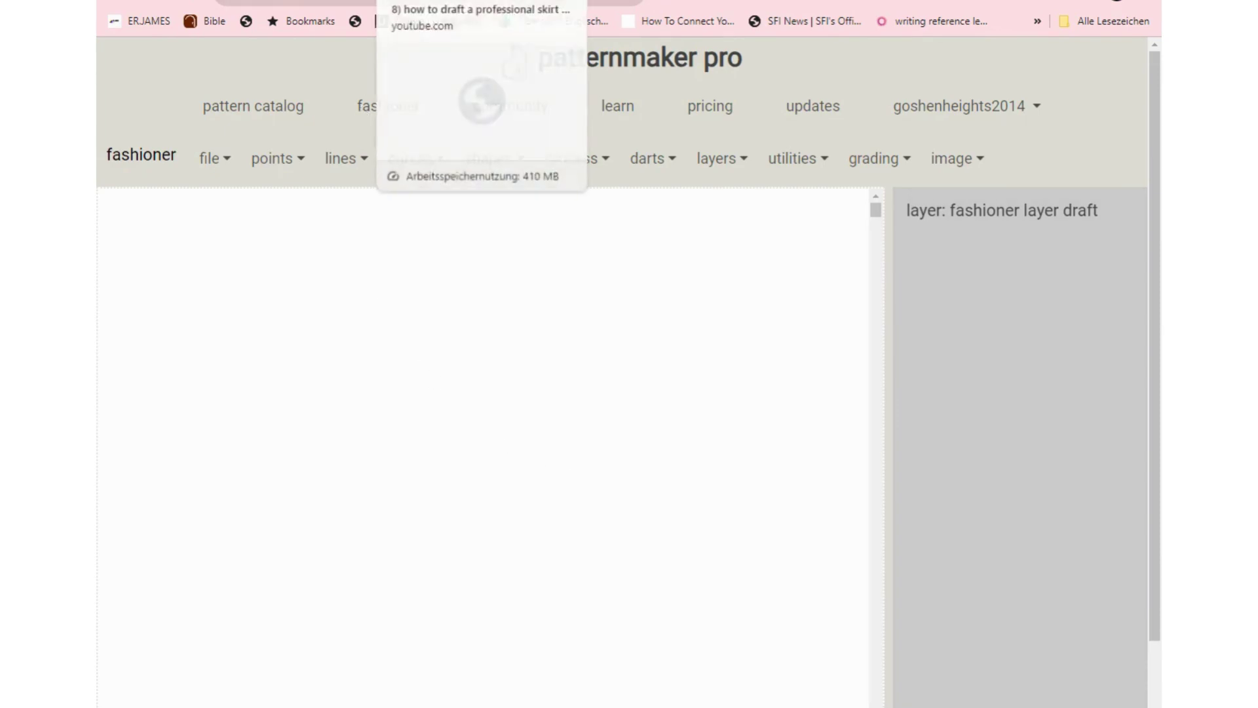
Step: Switch to the YouTube video on drafting a professional skirt sloper for the beginner
left_click(426, 2)
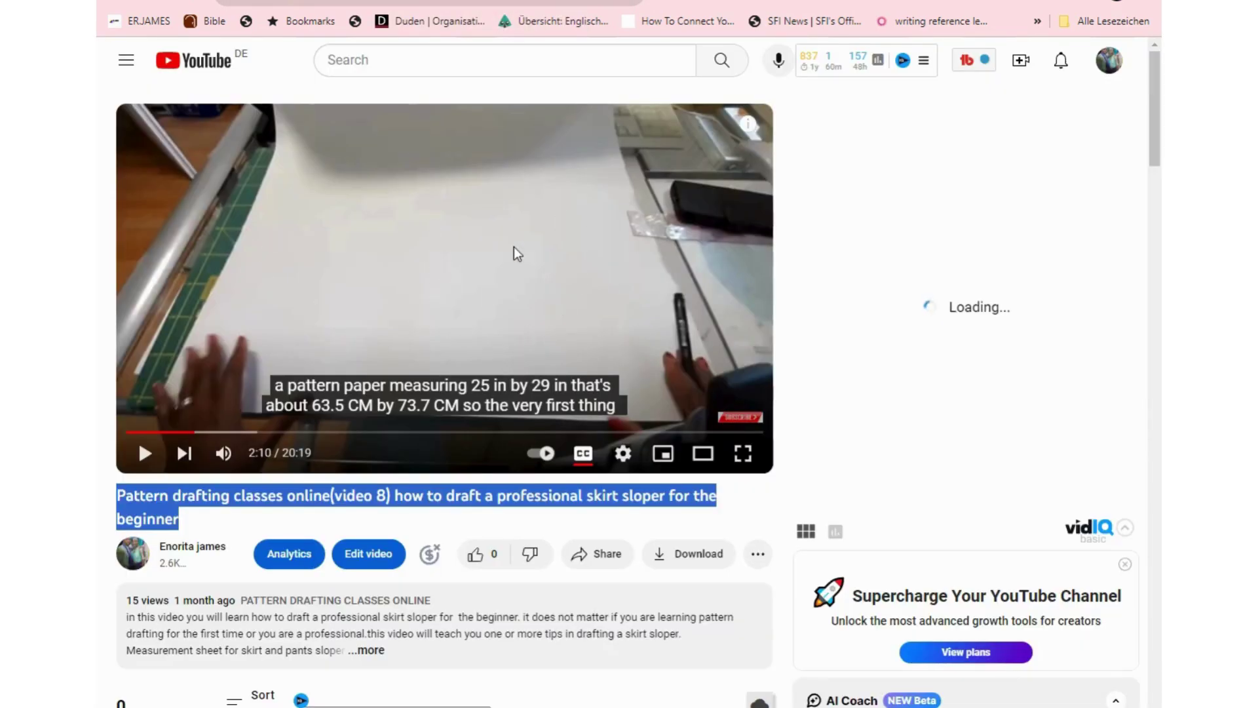
left_click(236, 518)
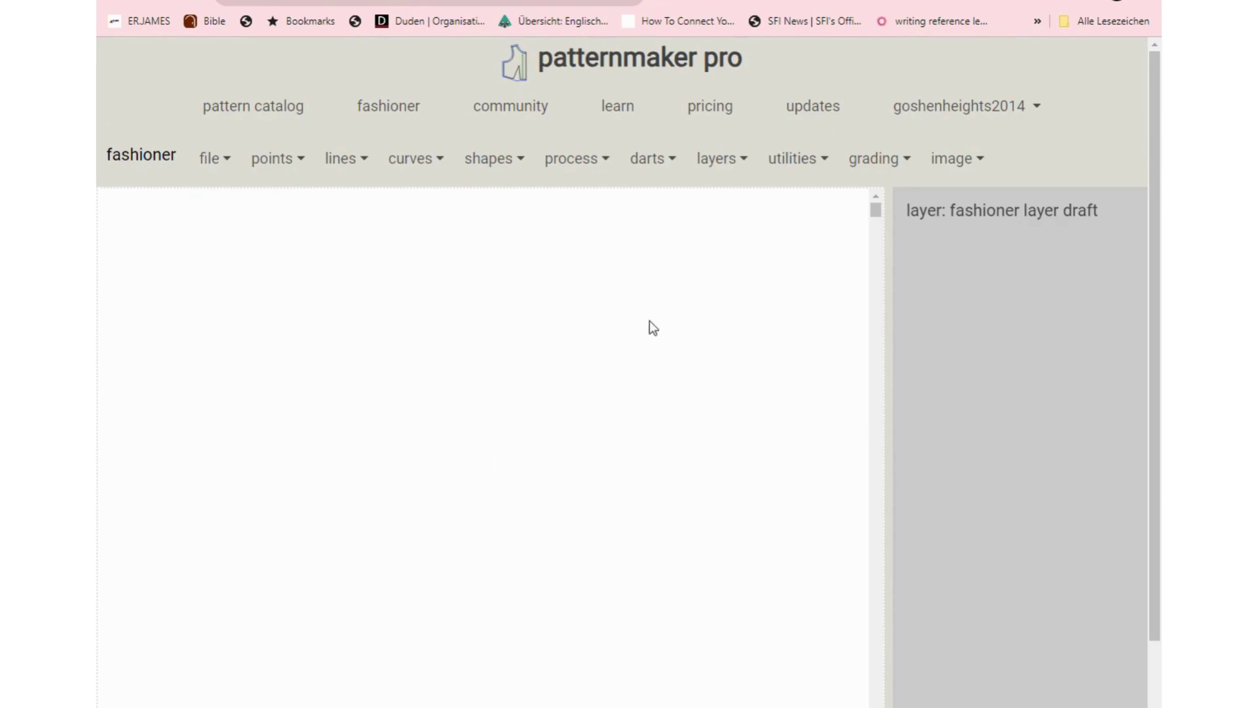
Step: Start the Add Free Point command on the empty Fashioner canvas
left_click(300, 161)
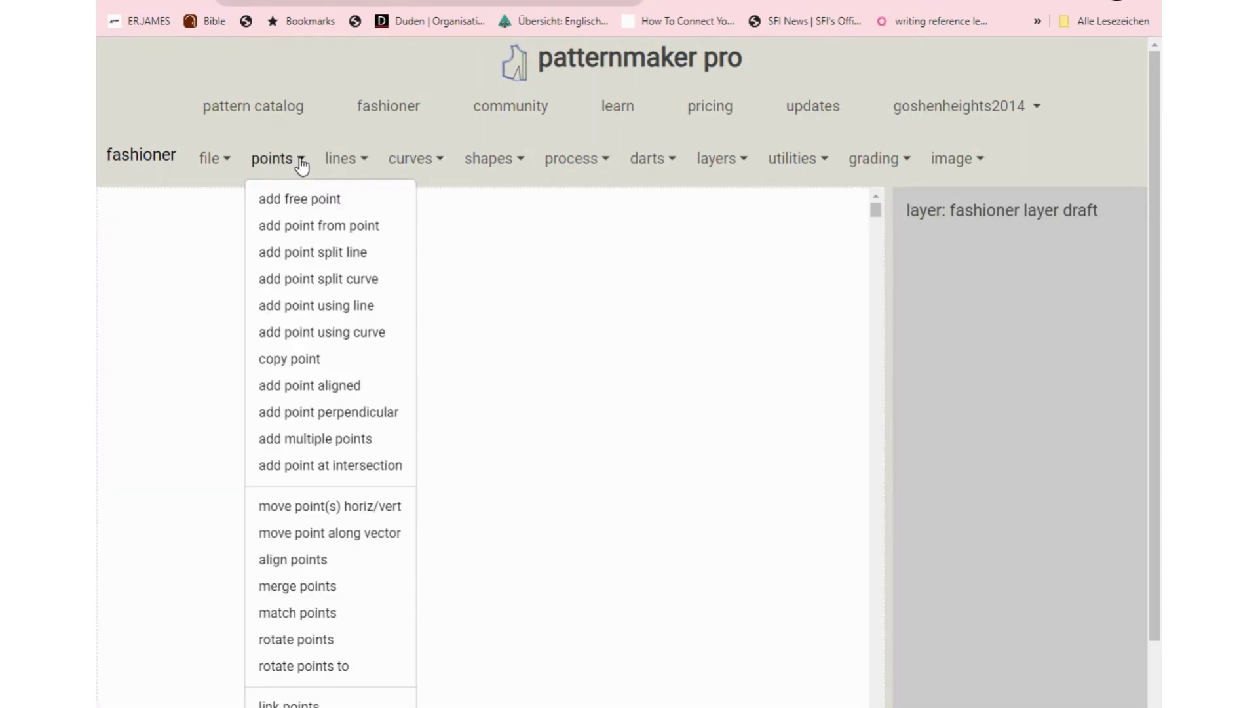
left_click(301, 206)
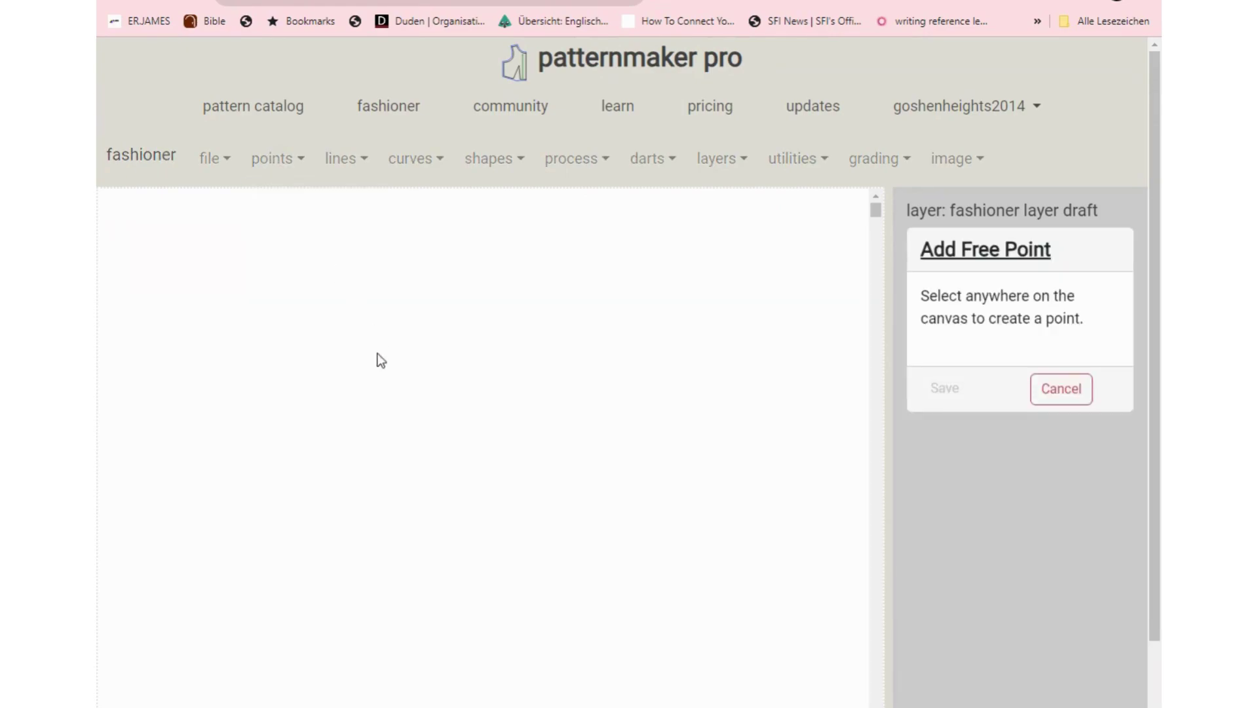
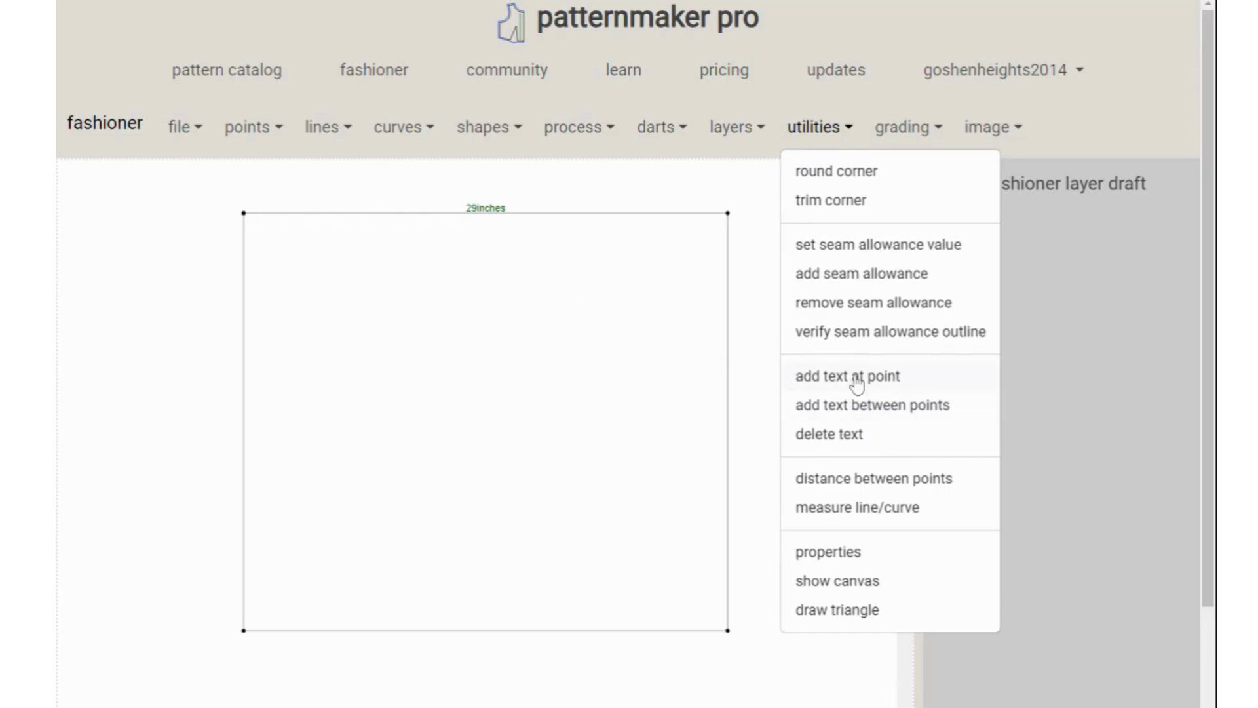
Step: Add the one-line text "25inches" between the two corner points of the rectangle's right edge
left_click(855, 412)
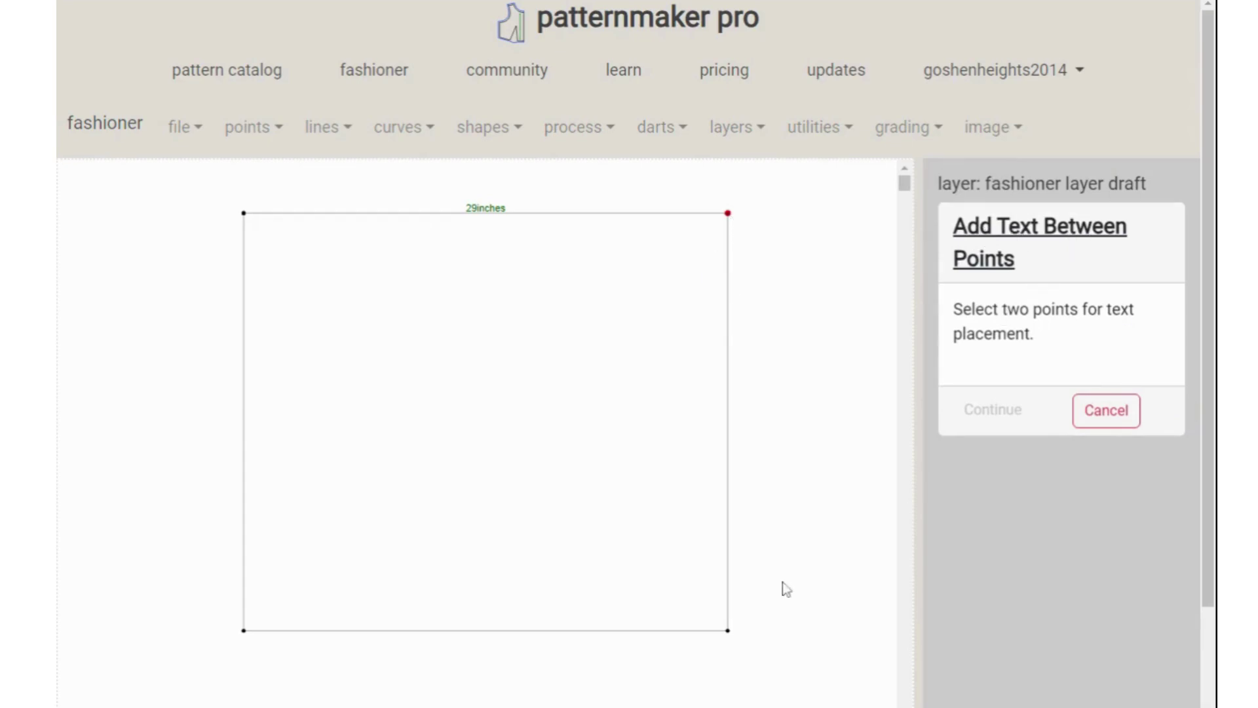
left_click(728, 631)
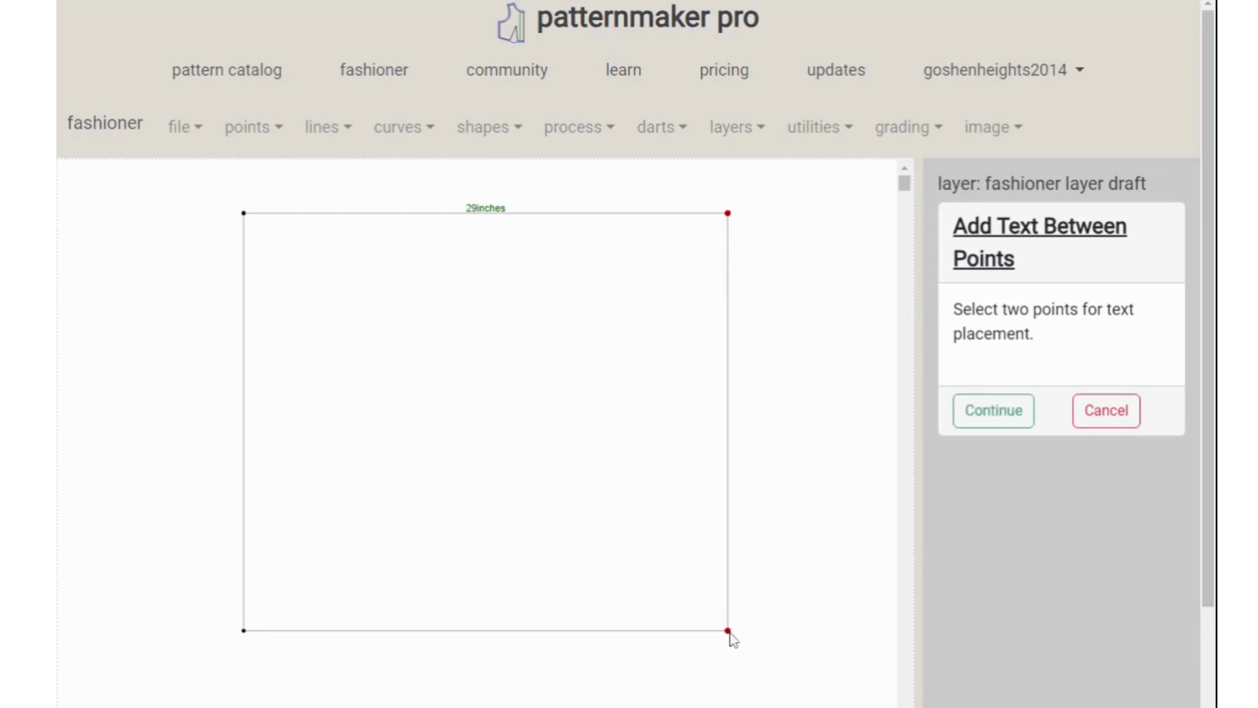
left_click(992, 412)
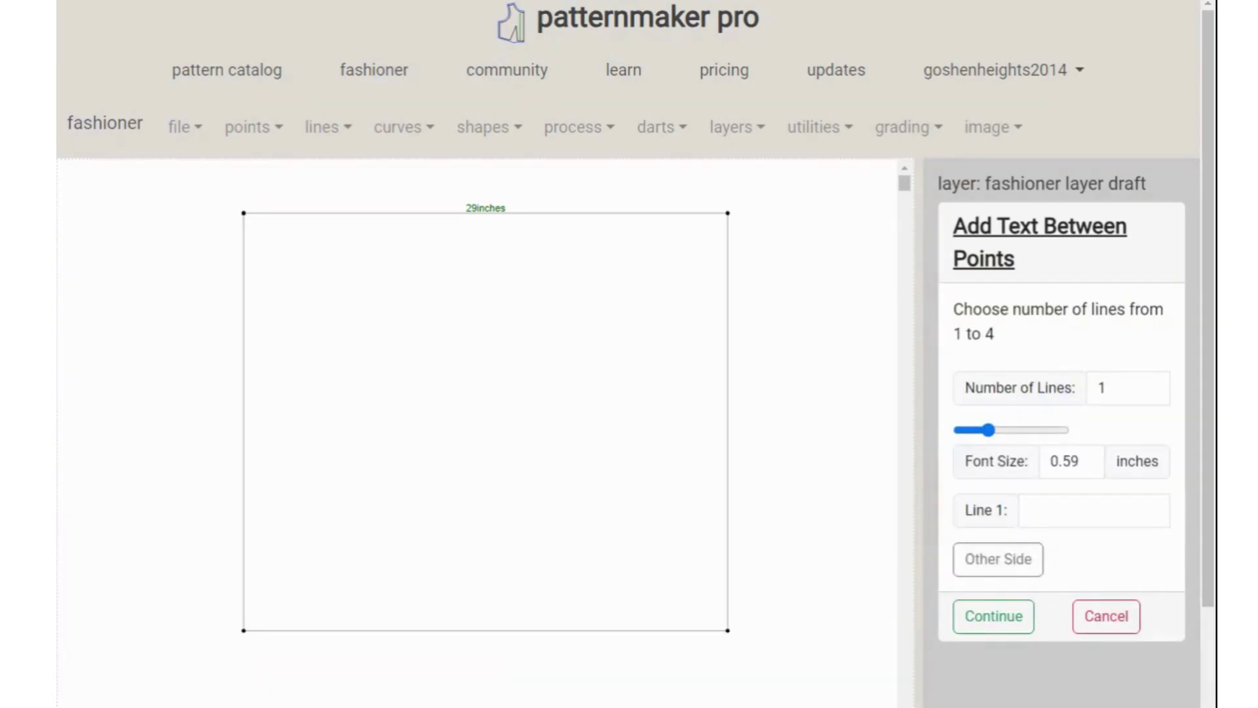
left_click(1030, 511)
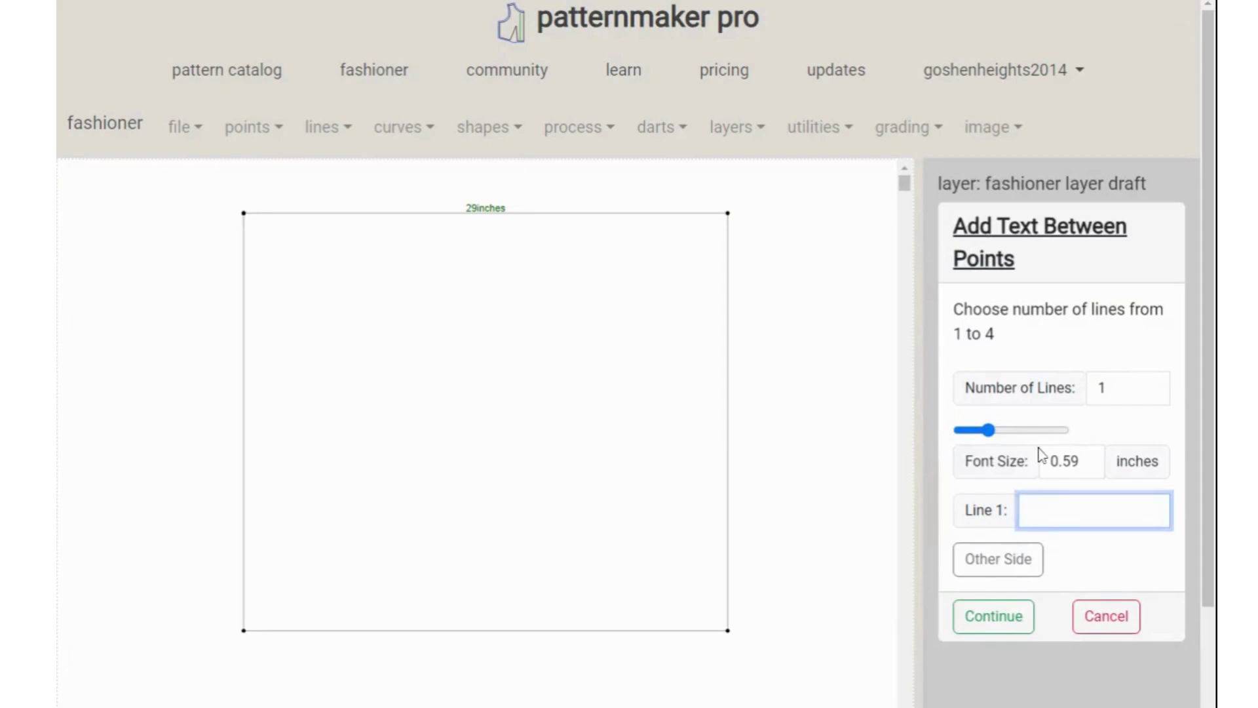
type("25inches")
scroll(955, 612, "down", 2)
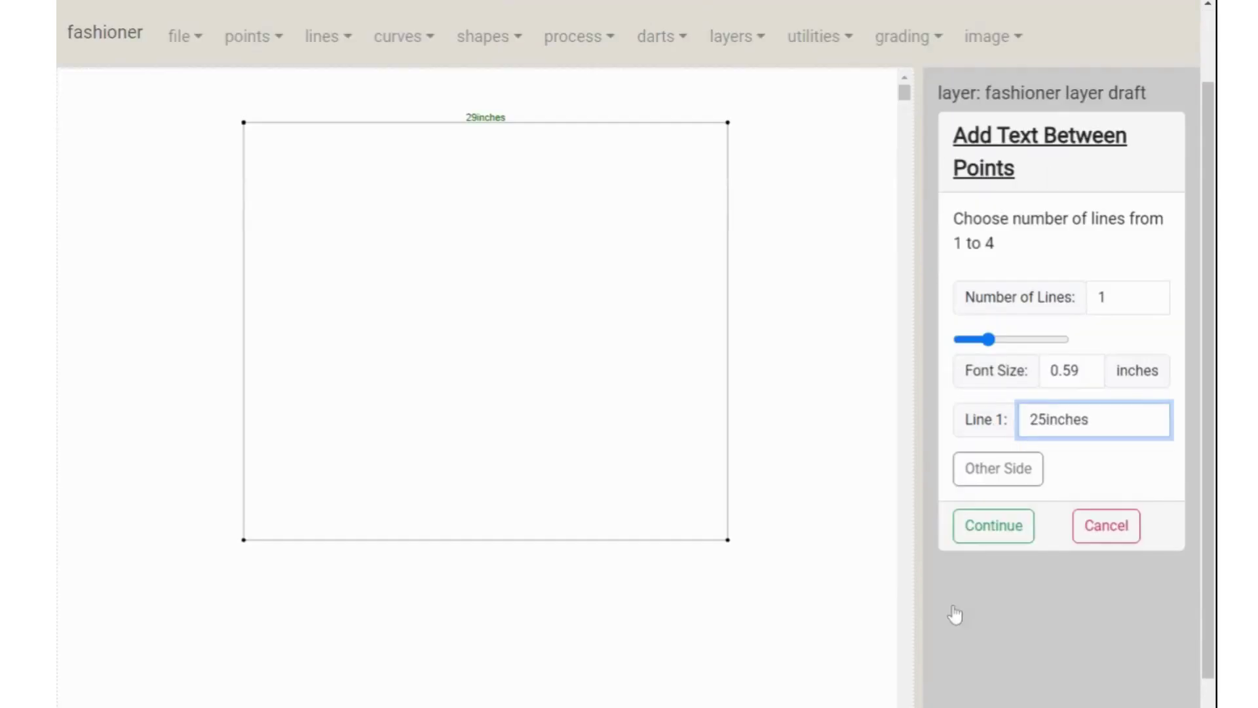
left_click(996, 534)
left_click(1000, 536)
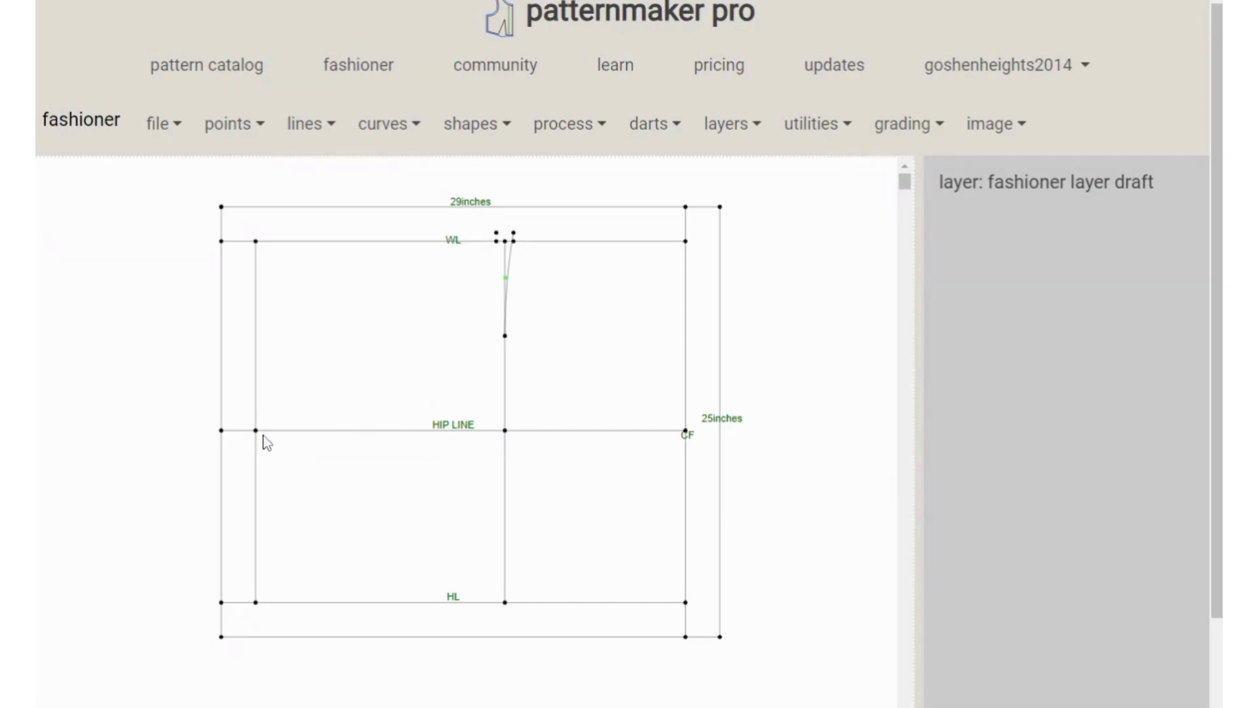
Step: Add a one-point curve from the raised back waist point to the lower dart point on the side line, bowing it slightly inward
left_click(514, 241)
left_click(505, 336)
left_click(414, 126)
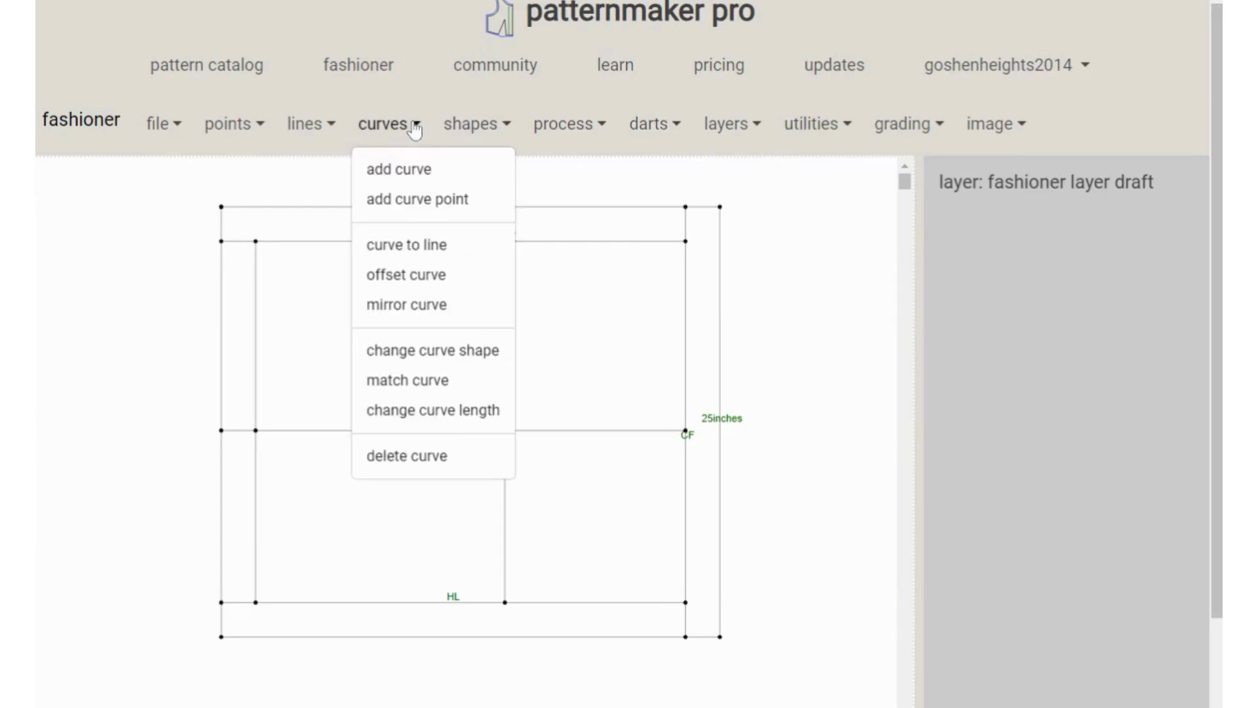
left_click(409, 171)
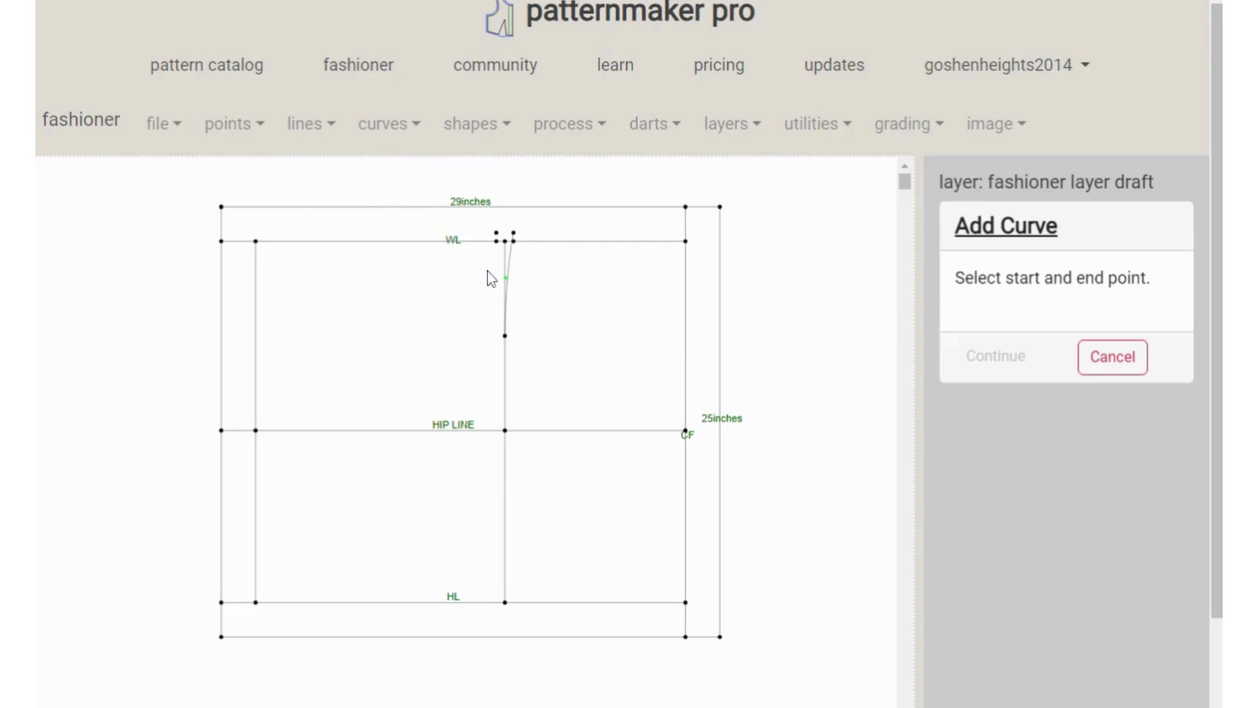
left_click(505, 336)
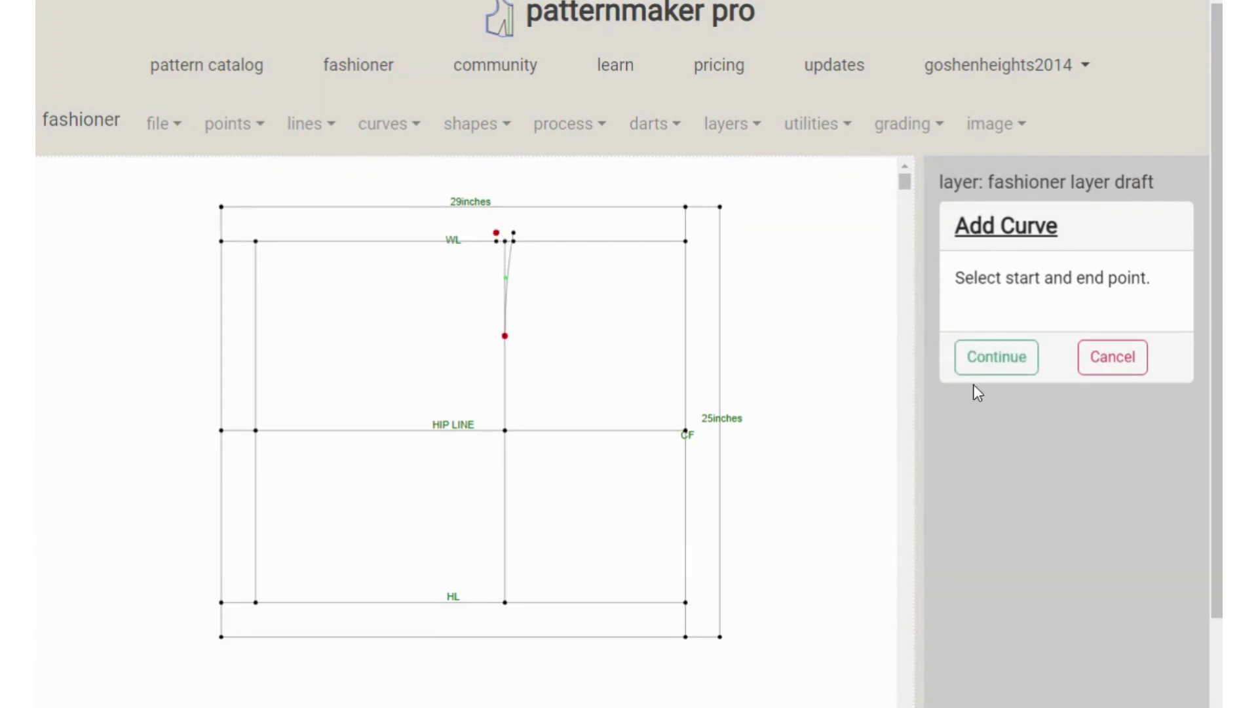
left_click(988, 358)
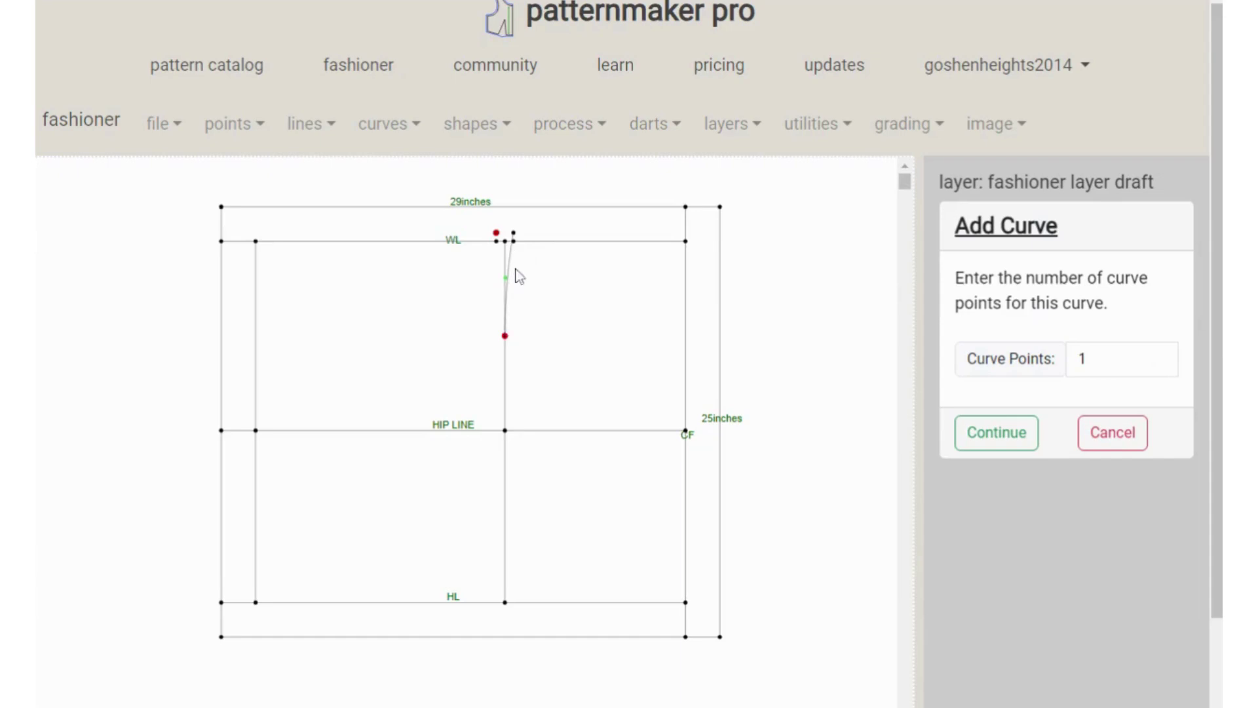
left_click(995, 443)
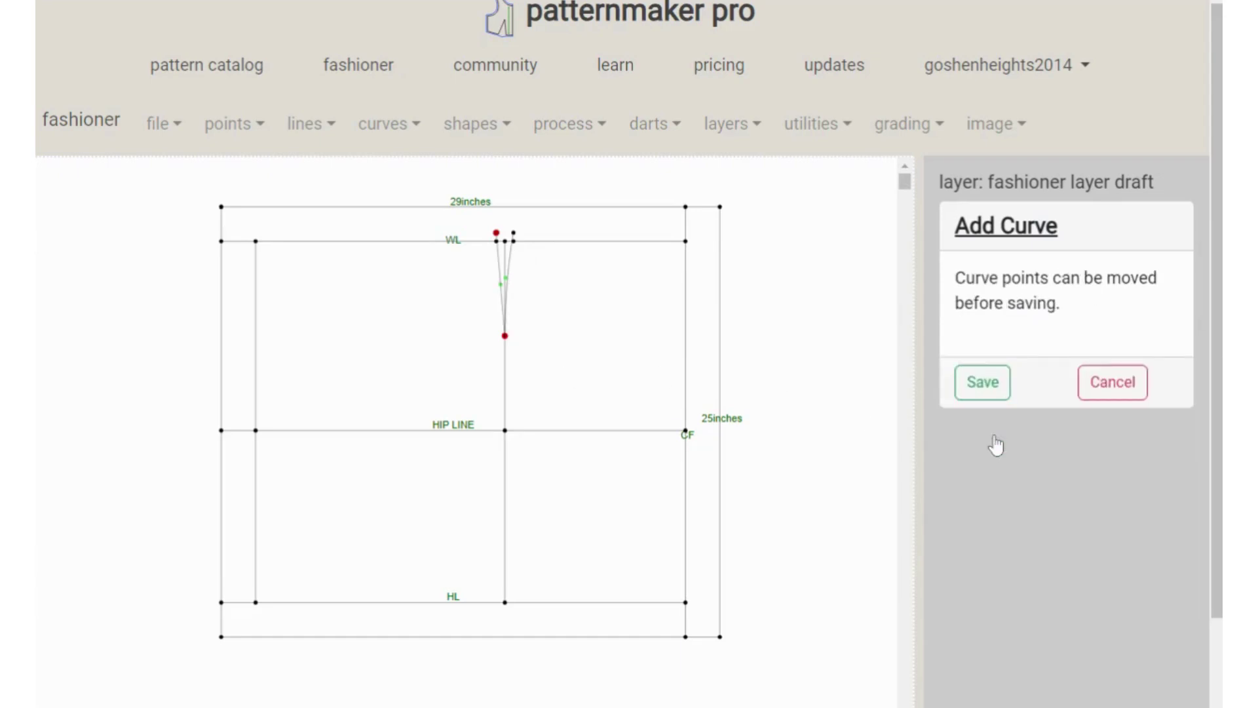
left_click(507, 288)
left_click(983, 385)
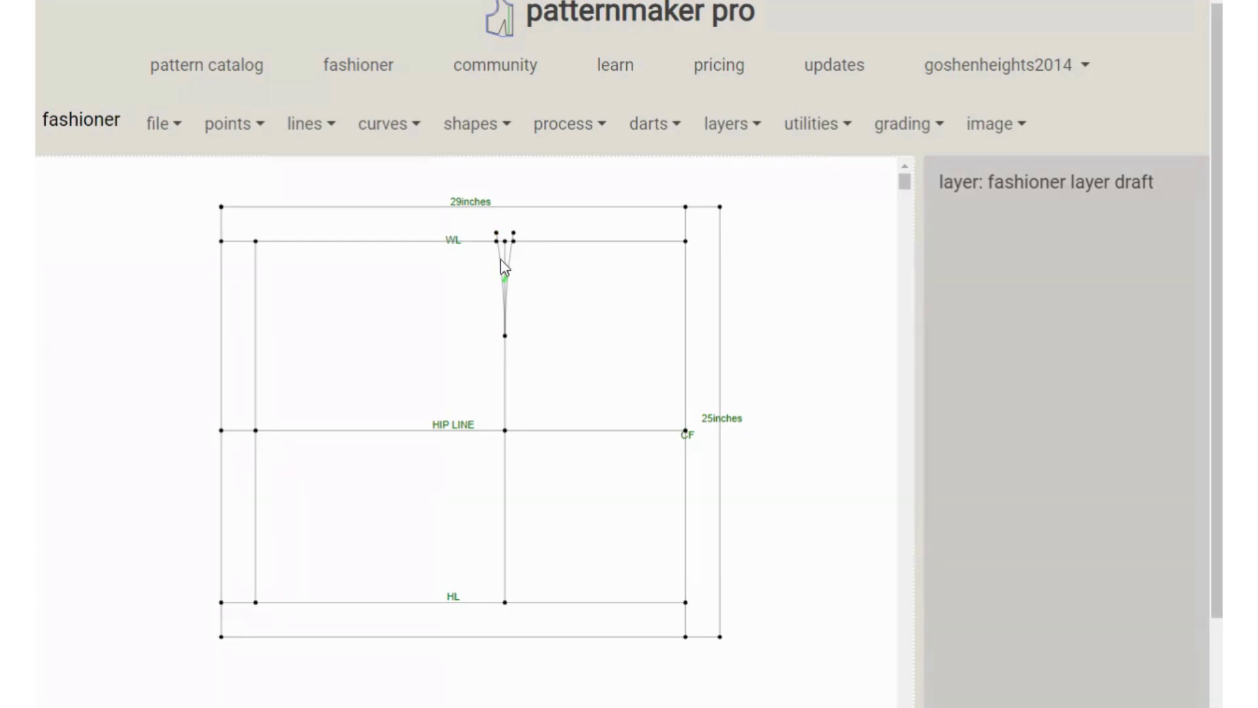
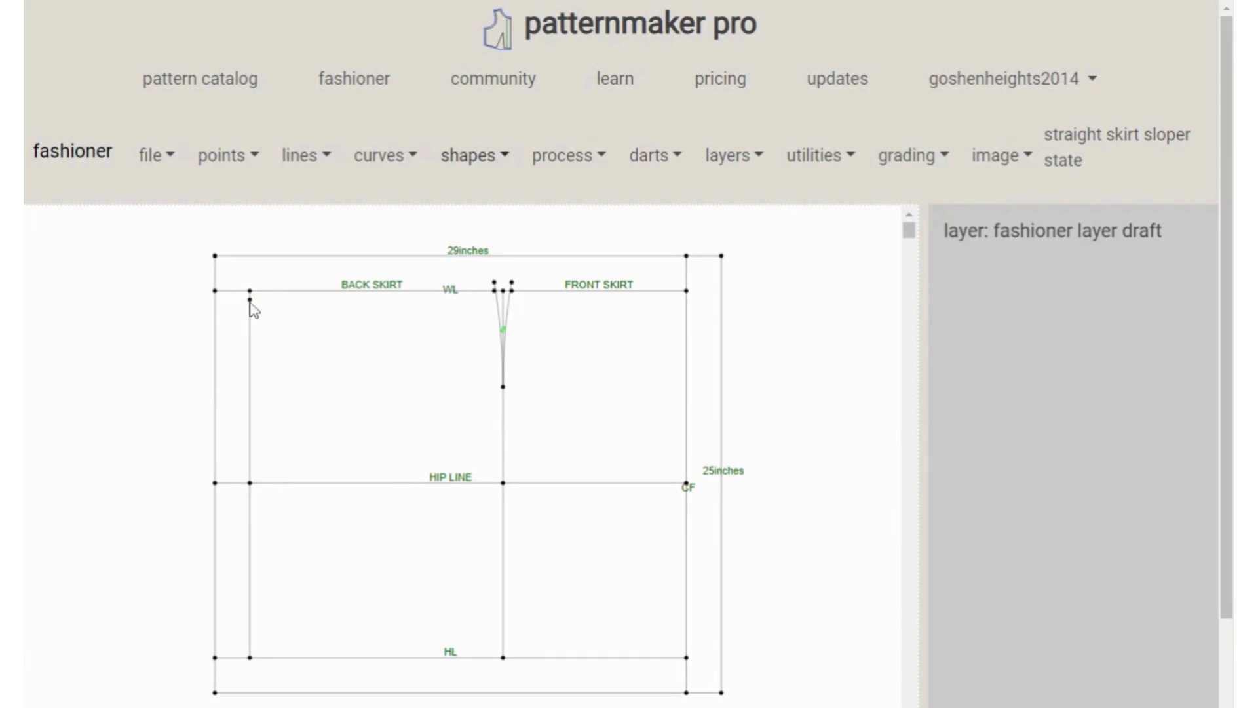
left_click(255, 163)
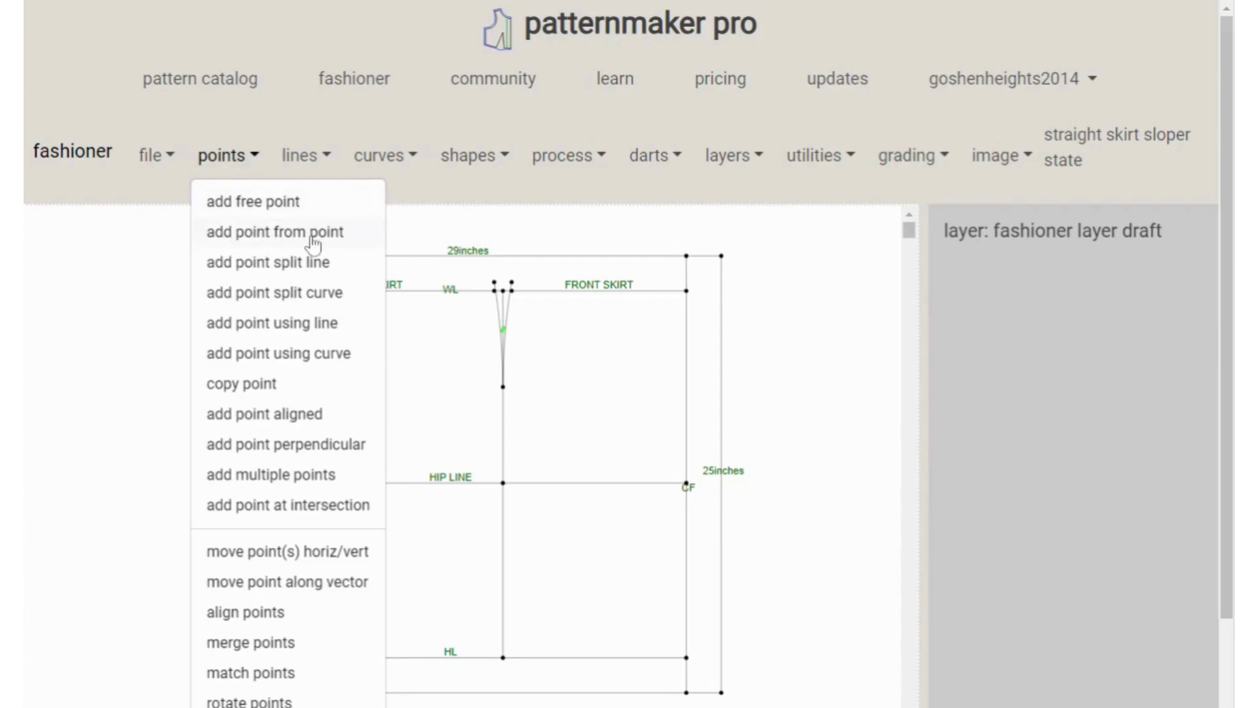
left_click(403, 200)
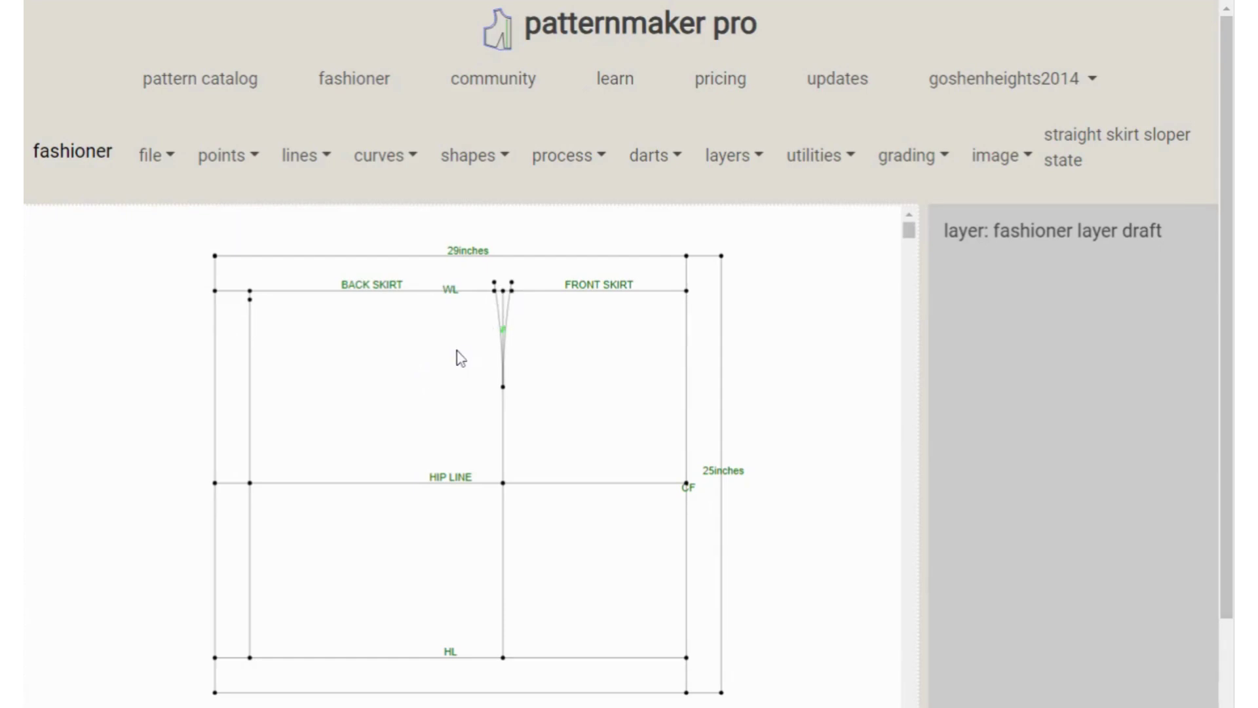
Step: Add a curve with 2 curve points from the raised front waist point to the centre front waist, adjusting it to dip slightly
left_click(414, 164)
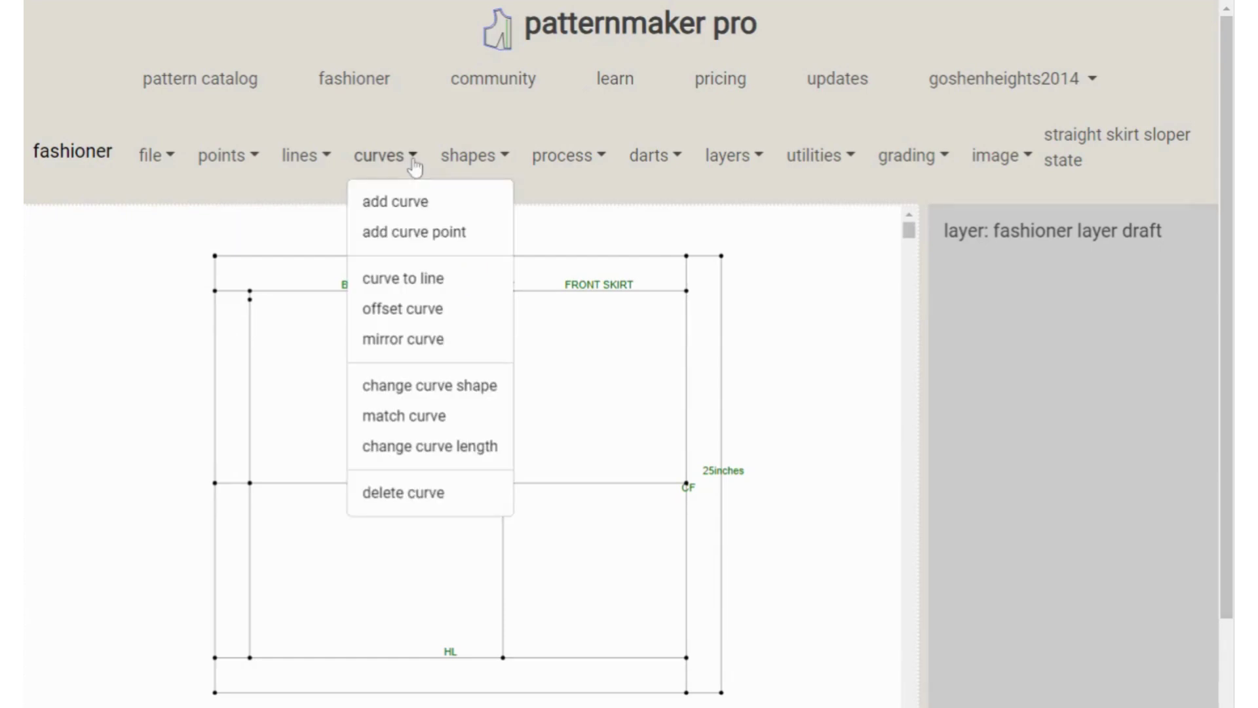
left_click(399, 201)
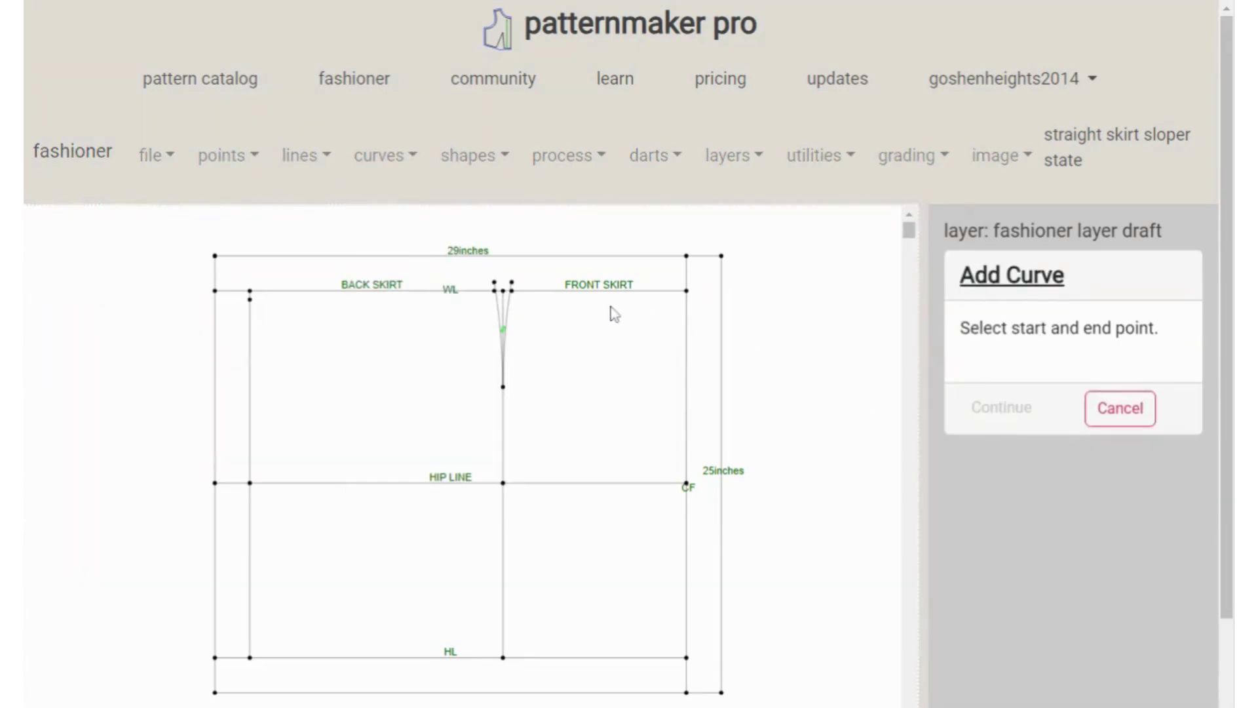
left_click(512, 283)
left_click(687, 293)
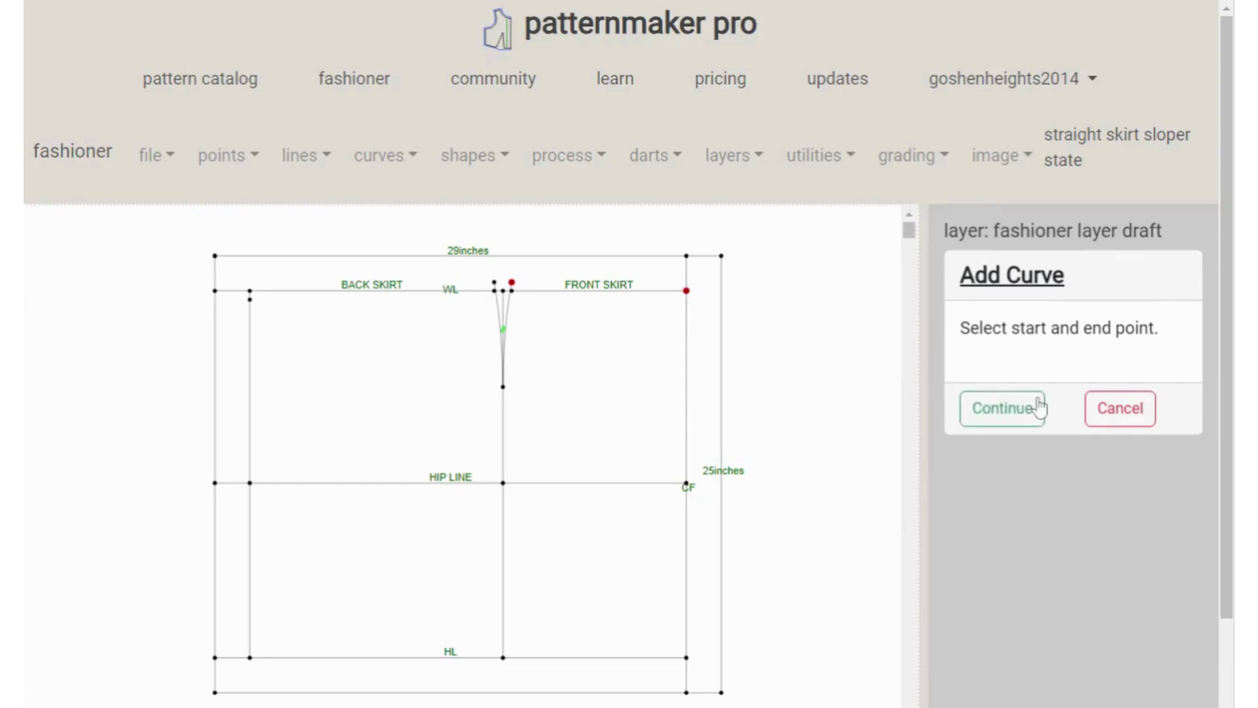
left_click(1002, 408)
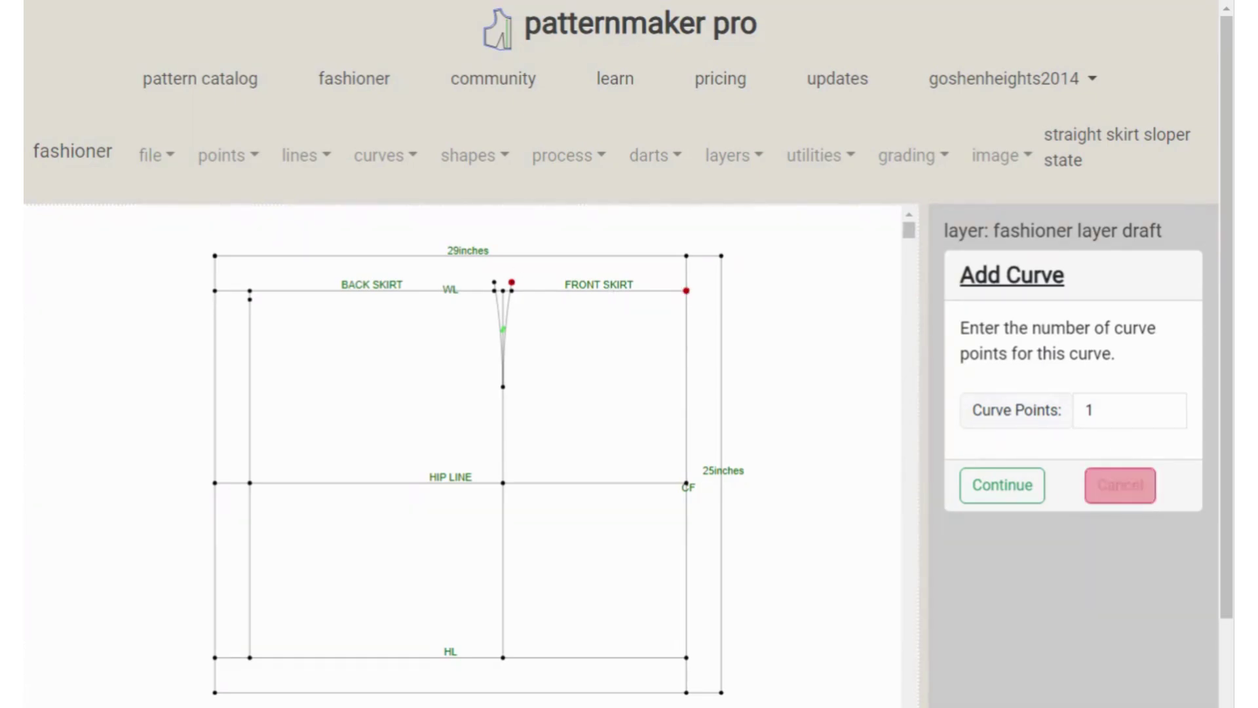
left_click(1168, 404)
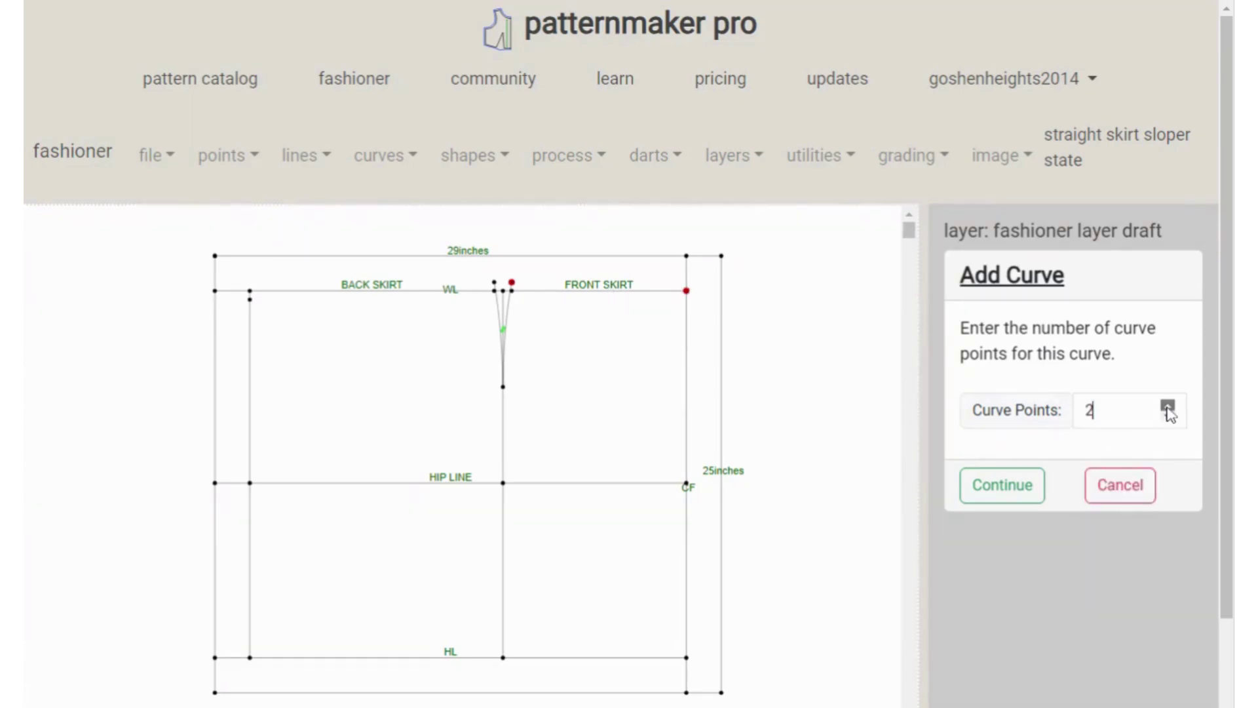
left_click(1007, 489)
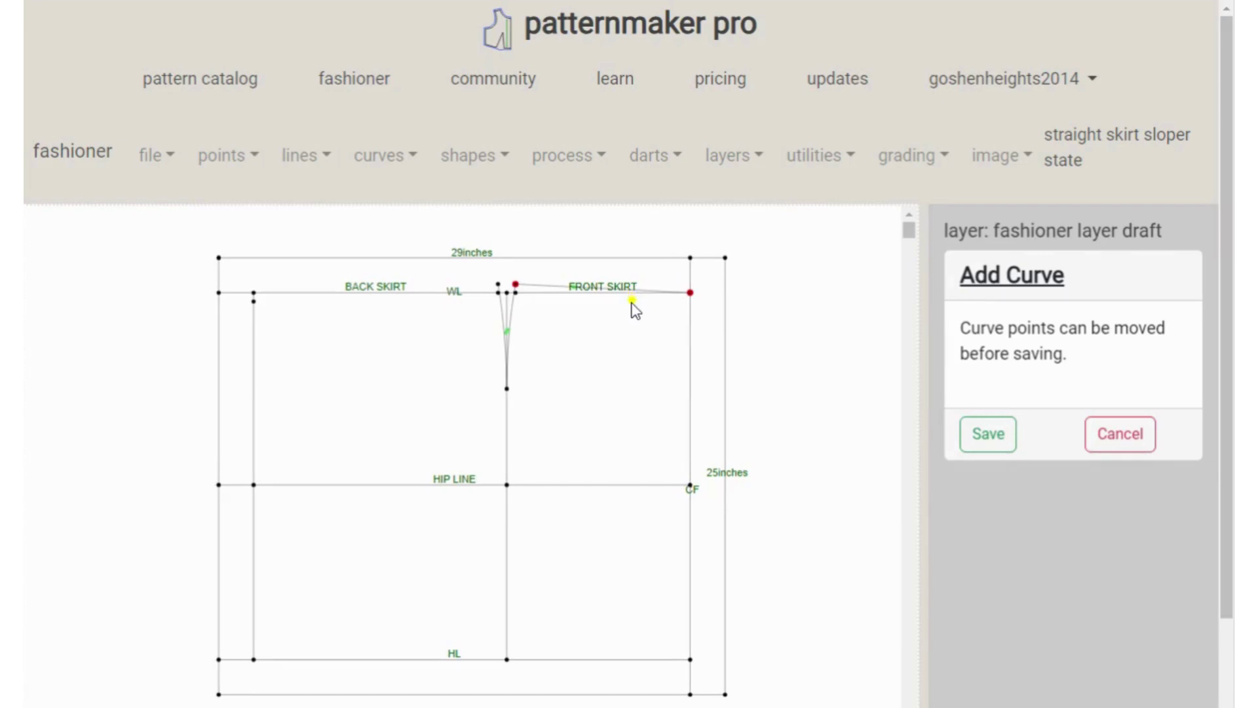
left_click_drag(631, 294, 633, 300)
left_click_drag(631, 300, 632, 298)
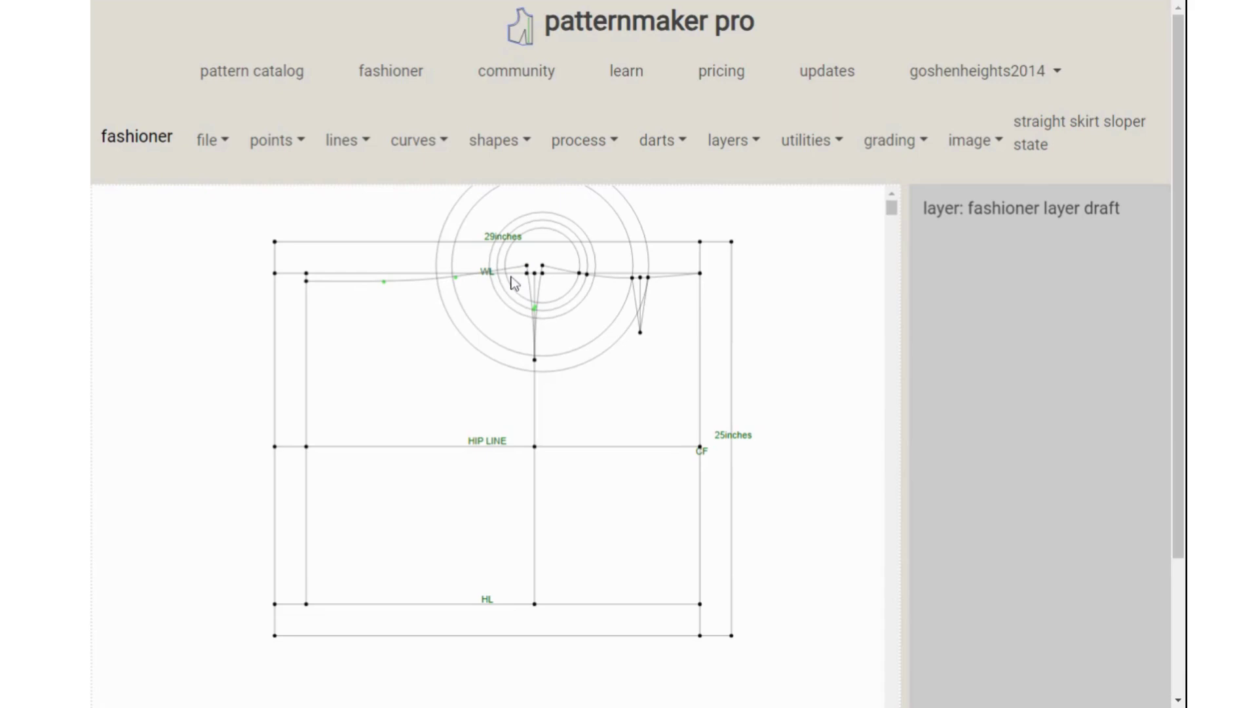
Step: Convert the back waist curve to a line with Keep Curve Shape and save it
left_click(445, 143)
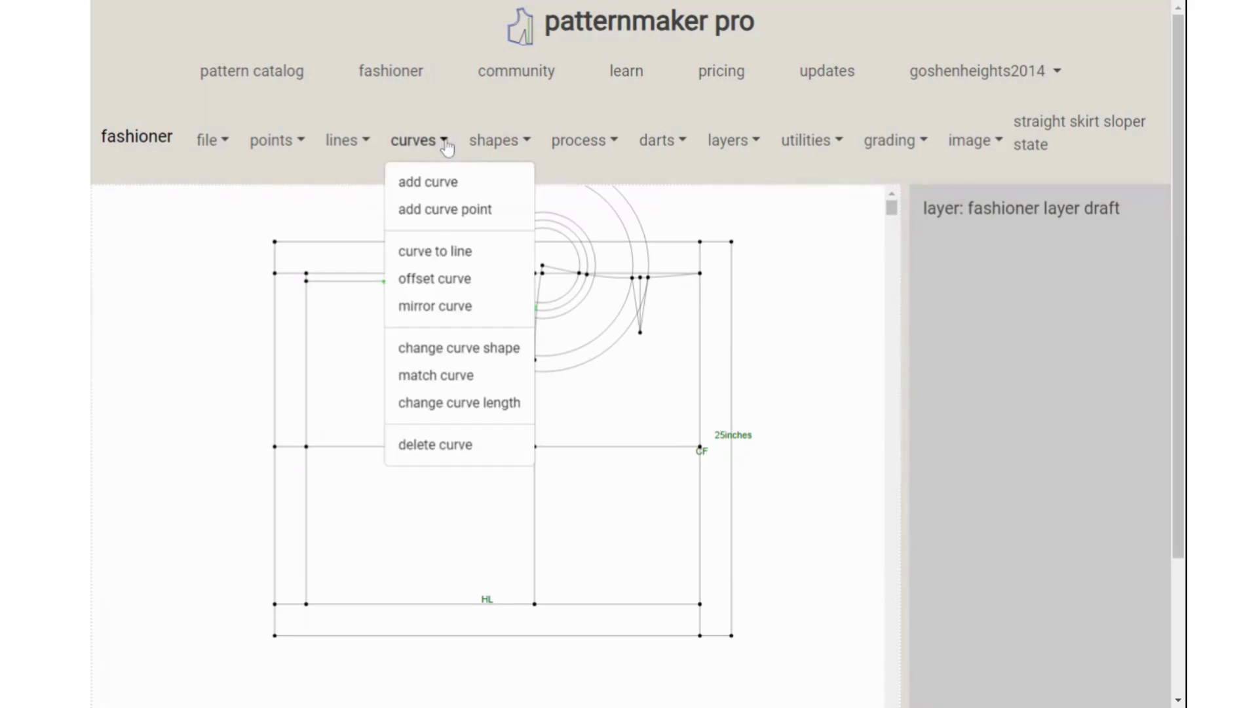
left_click(426, 255)
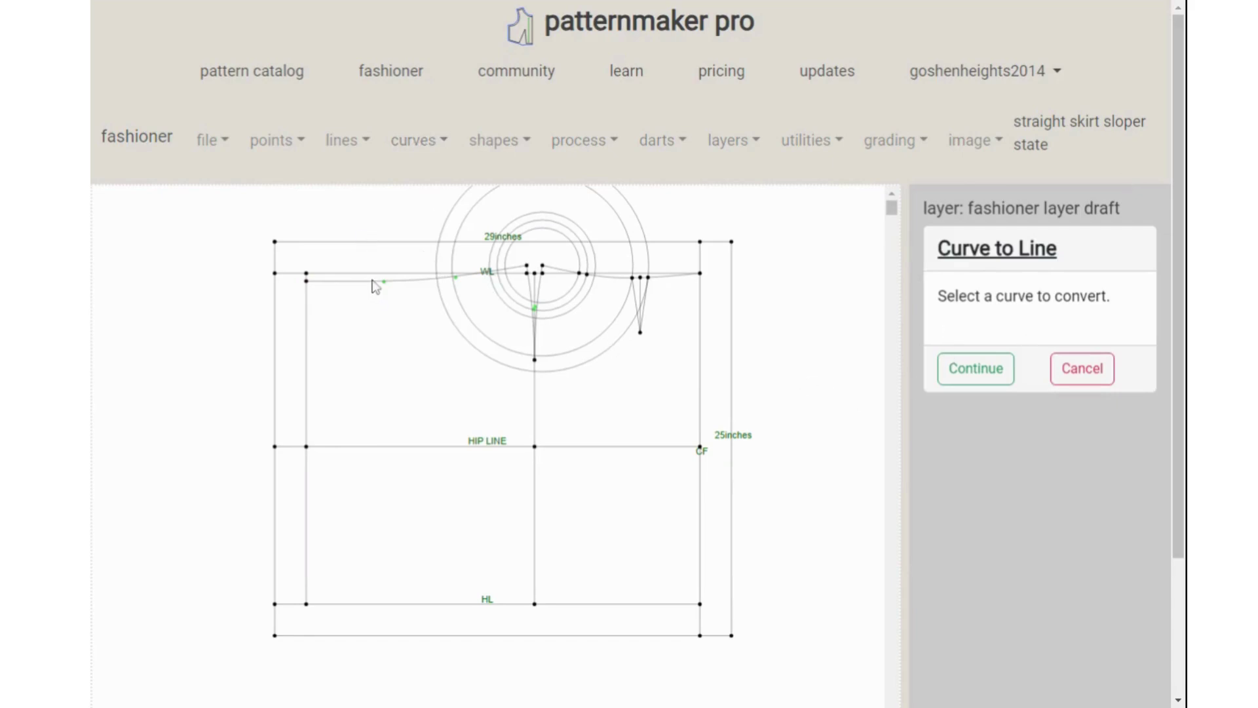
left_click(333, 282)
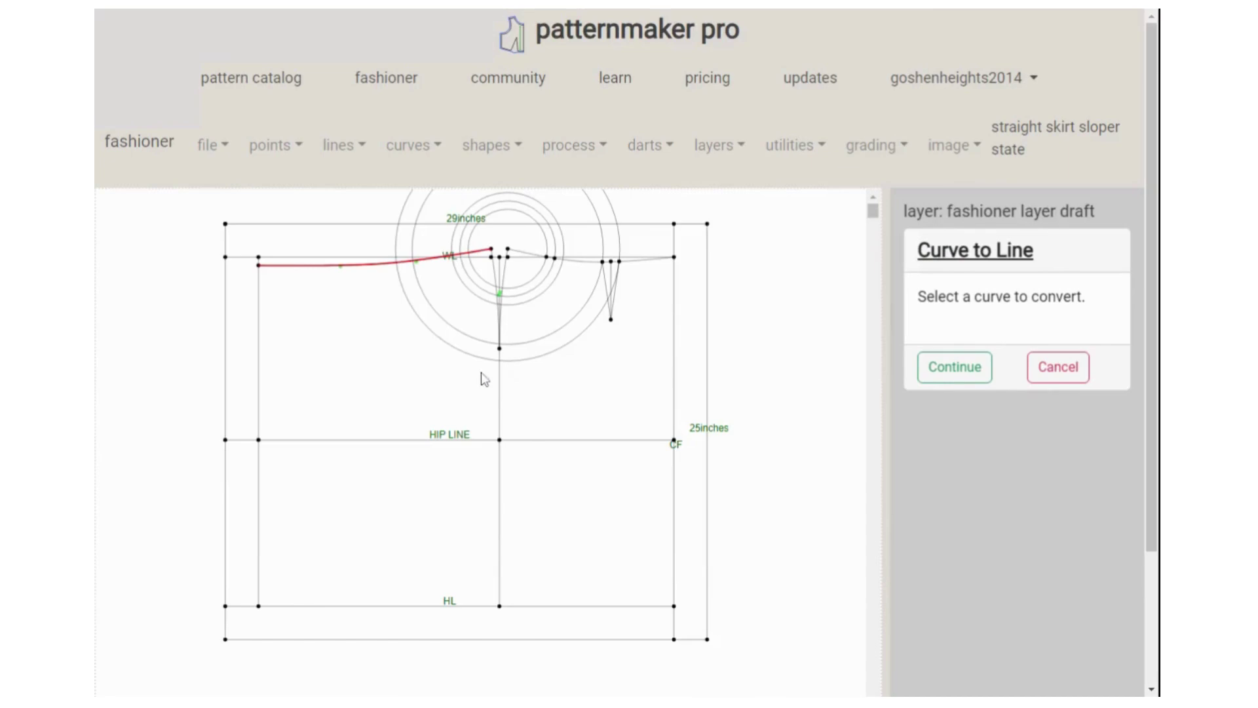
left_click(956, 369)
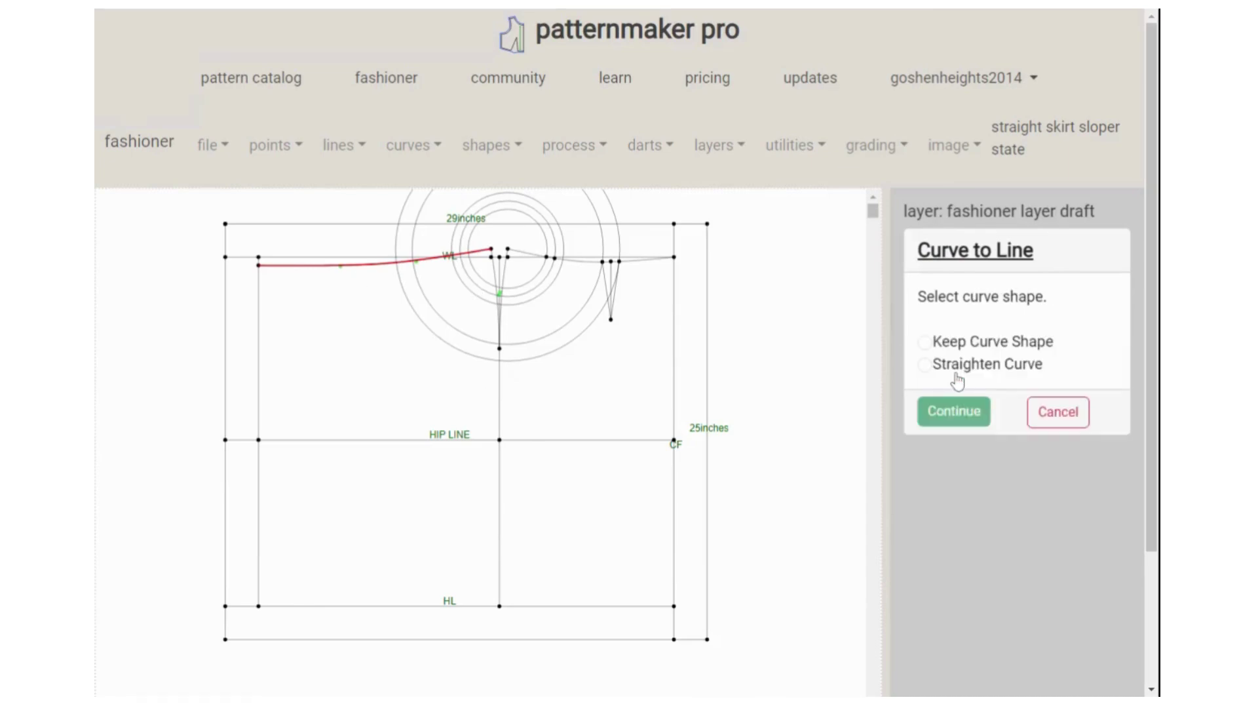
left_click(925, 342)
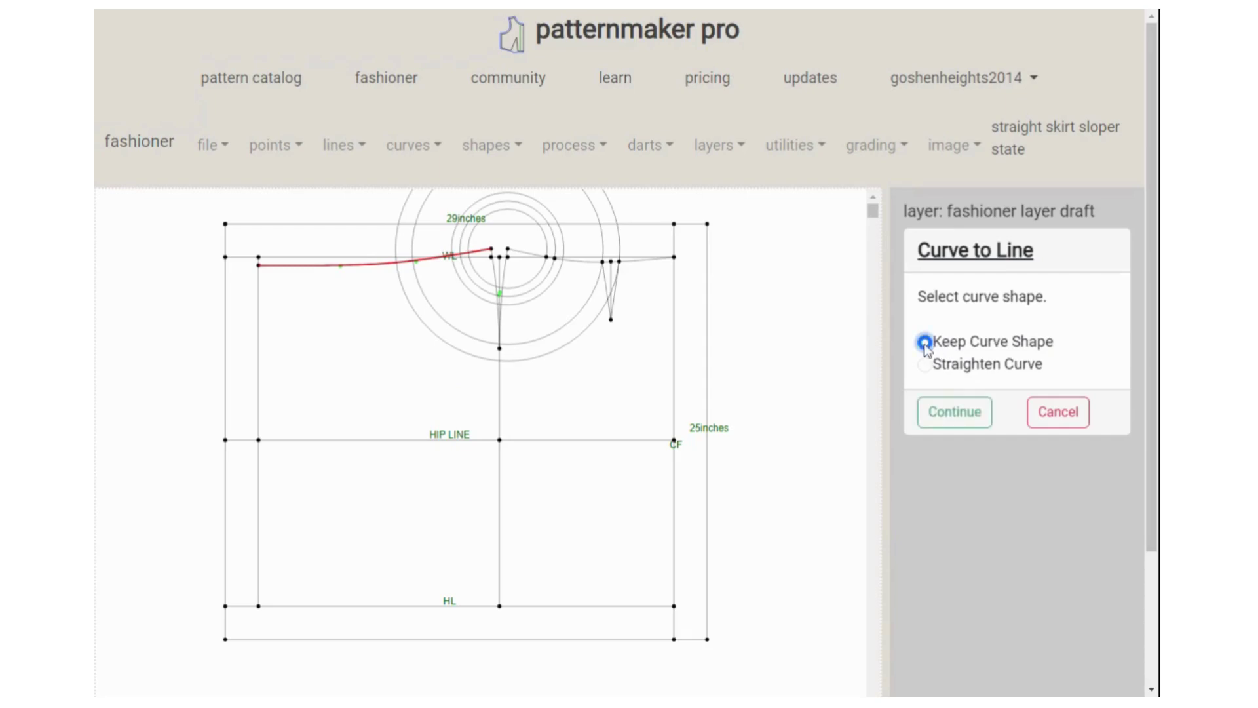
left_click(956, 413)
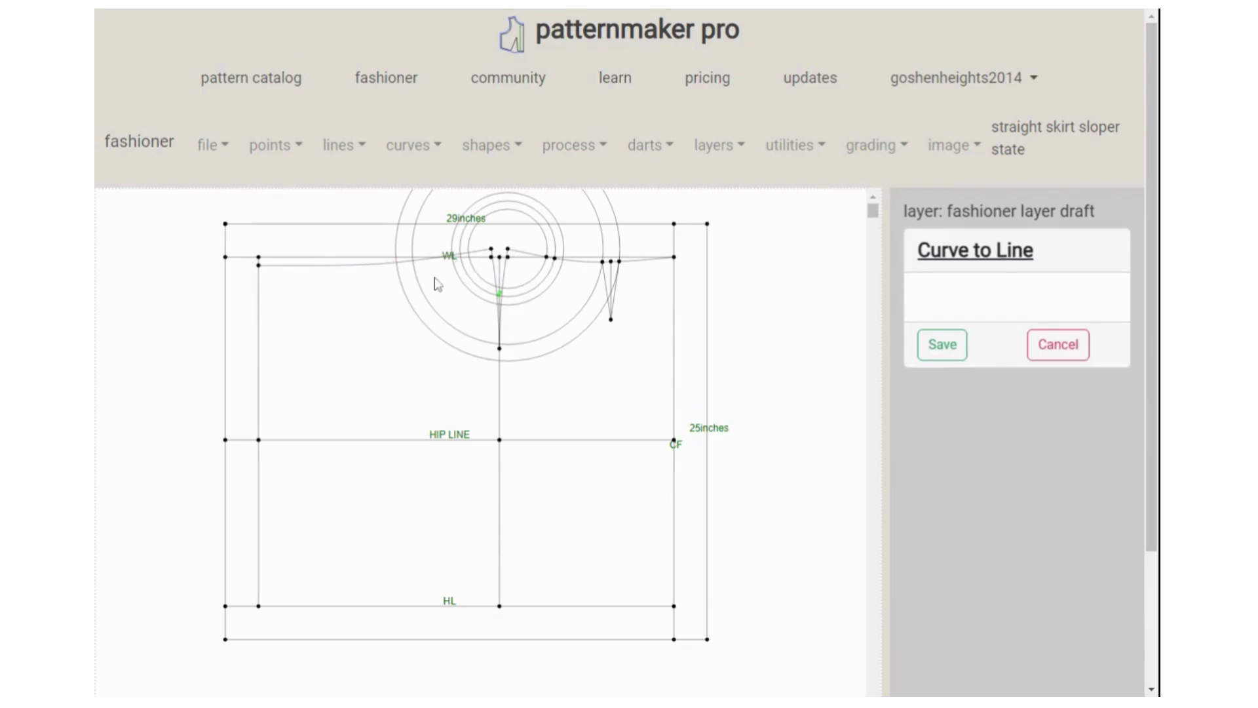
left_click(944, 347)
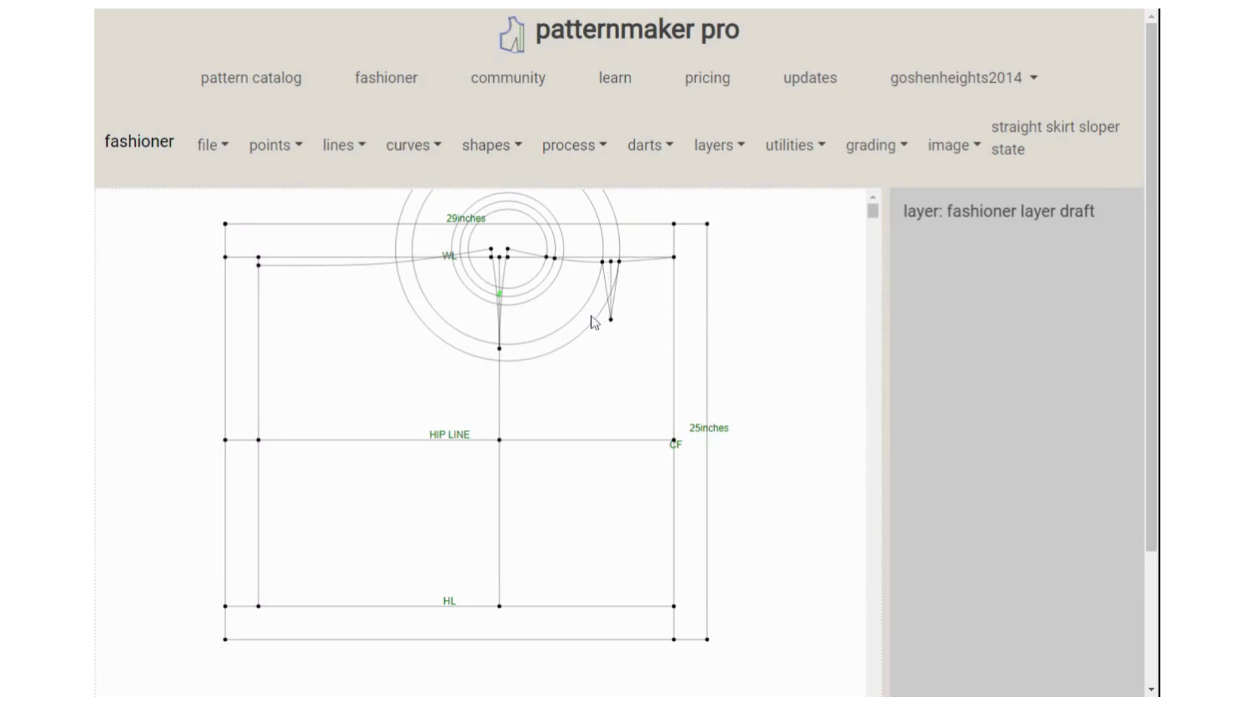
left_click(518, 152)
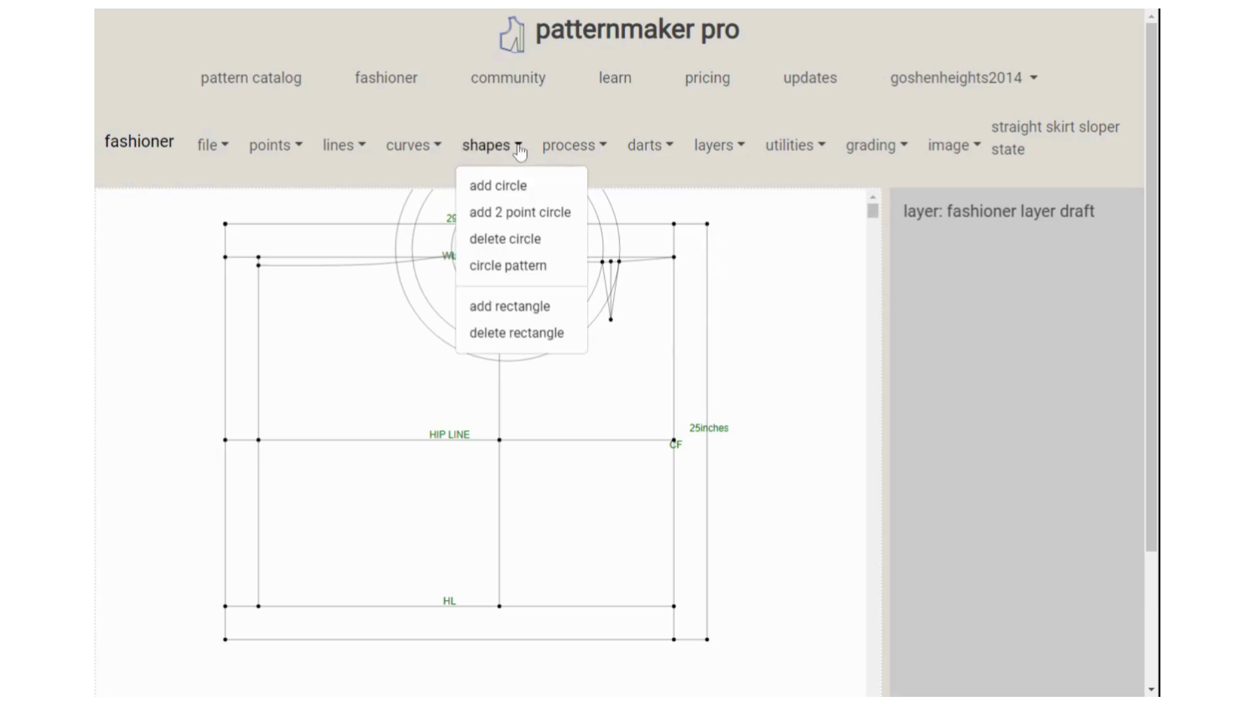
left_click(503, 187)
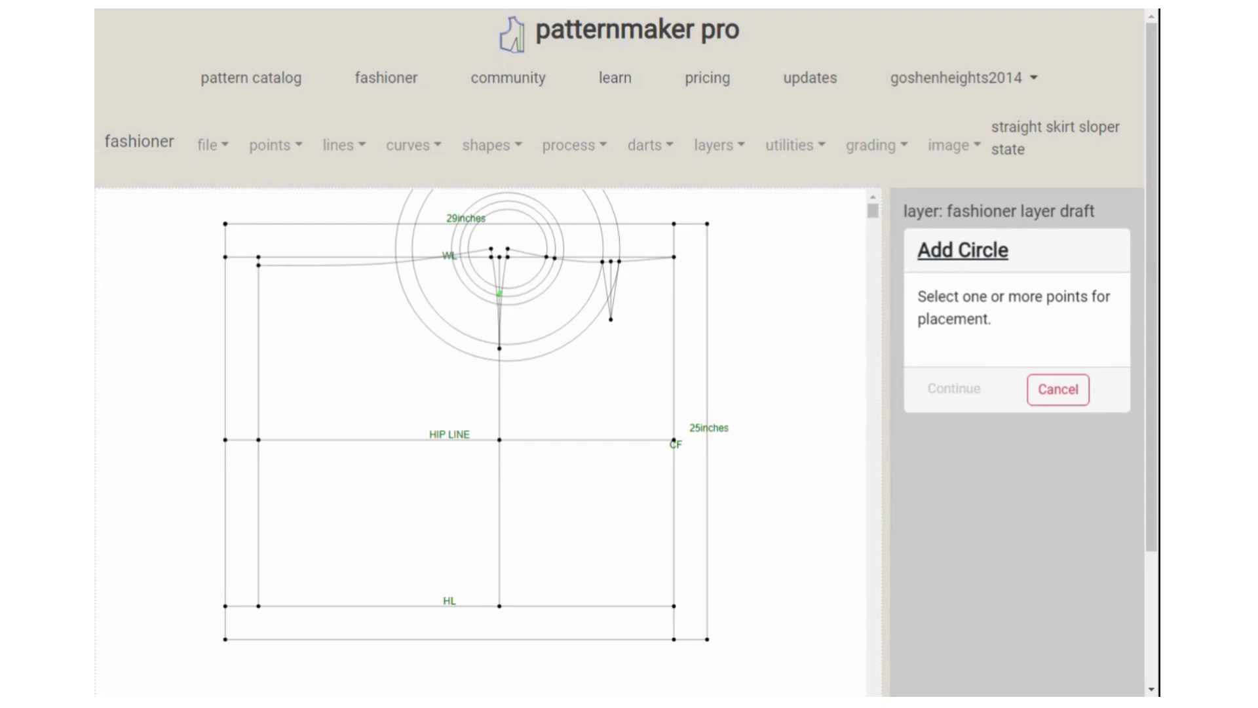
left_click(508, 250)
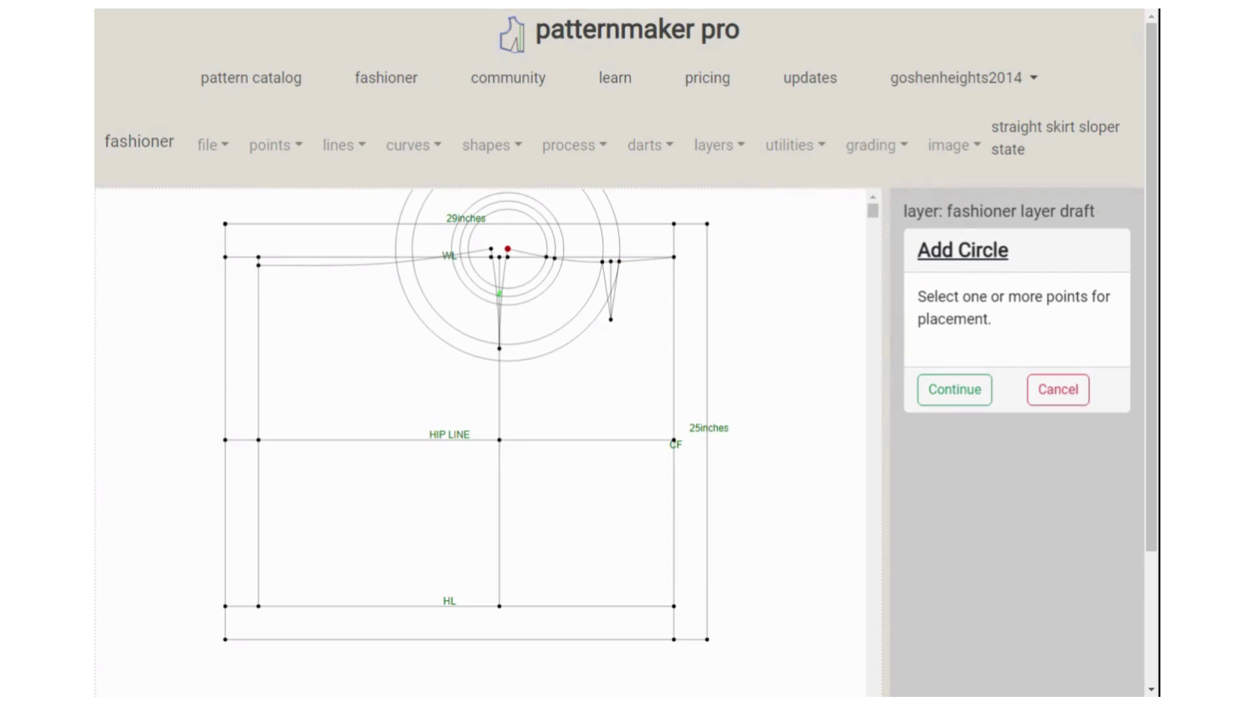
left_click(954, 394)
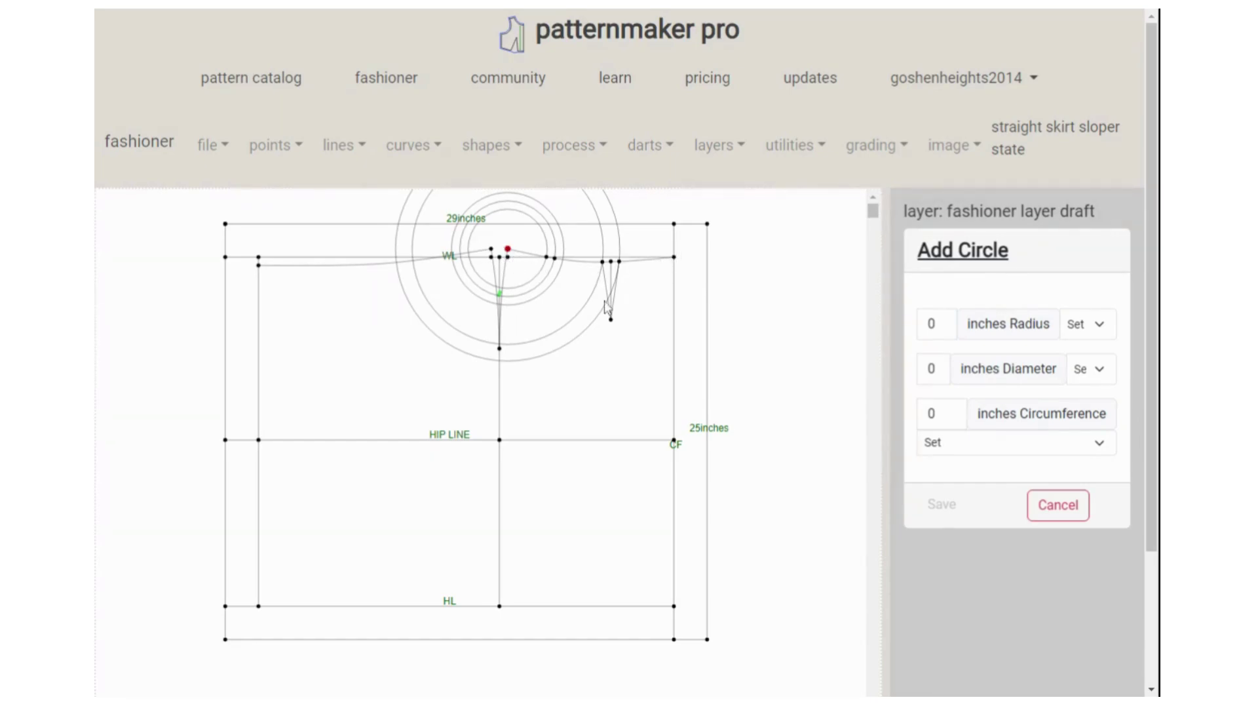
left_click(1066, 509)
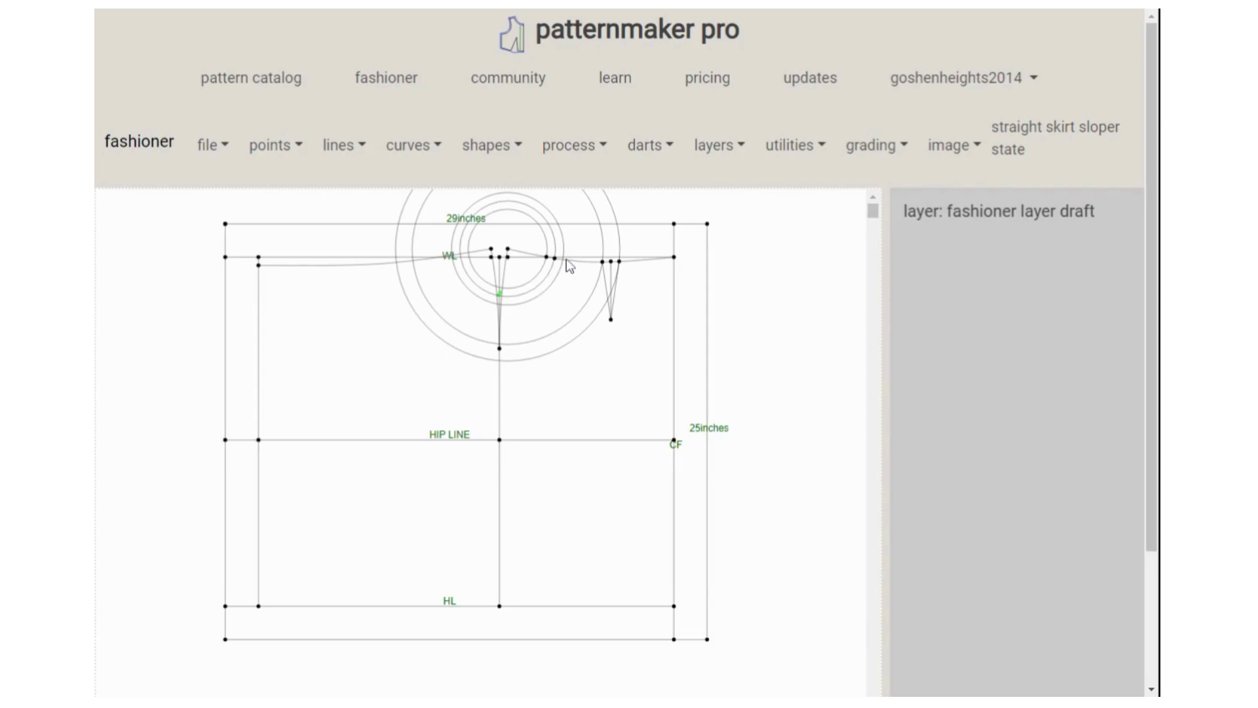
Step: Add a point where the largest of the three small concentric circles intersects the front waist curve
left_click(291, 147)
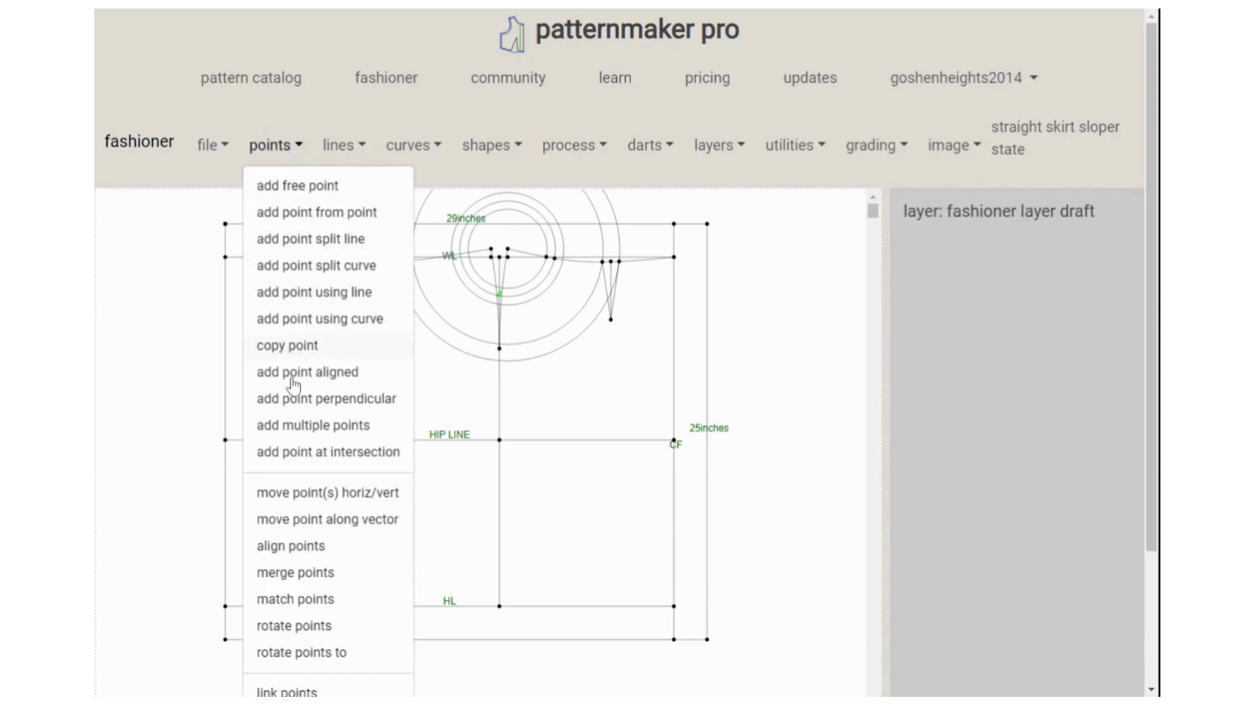
left_click(316, 455)
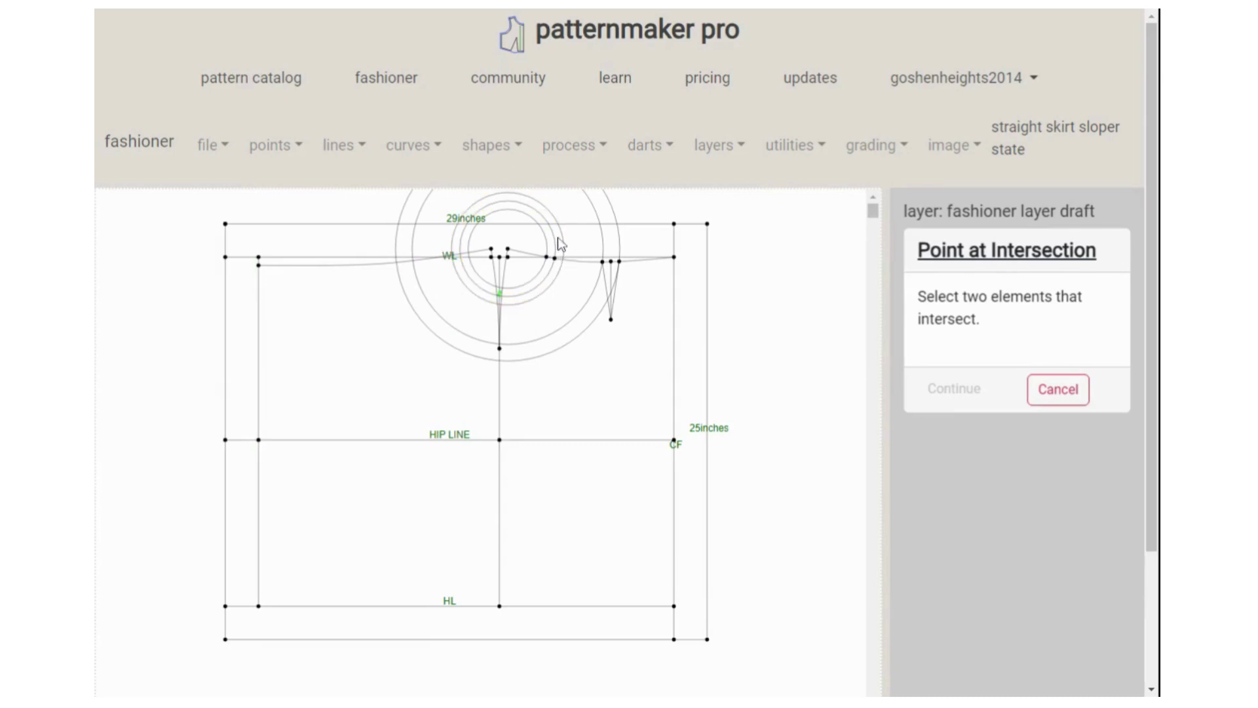
scroll(774, 311, "down", 1)
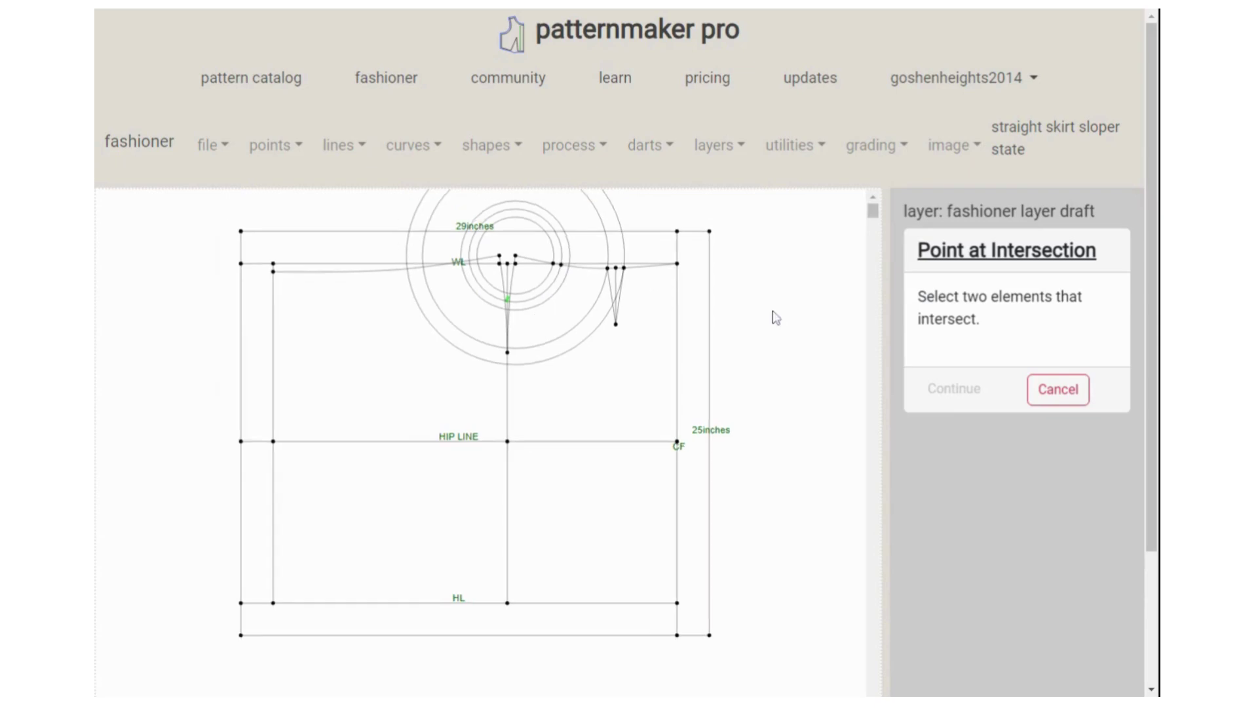
scroll(774, 315, "up", 1)
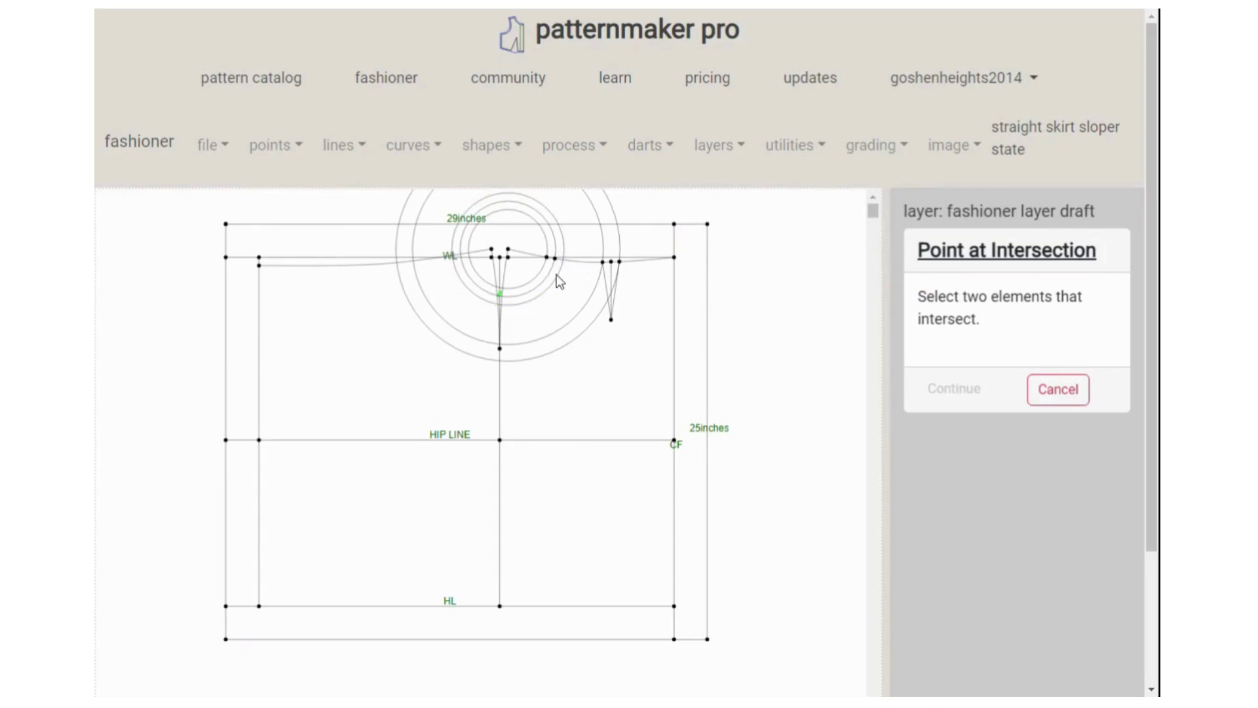
left_click(543, 299)
left_click(544, 299)
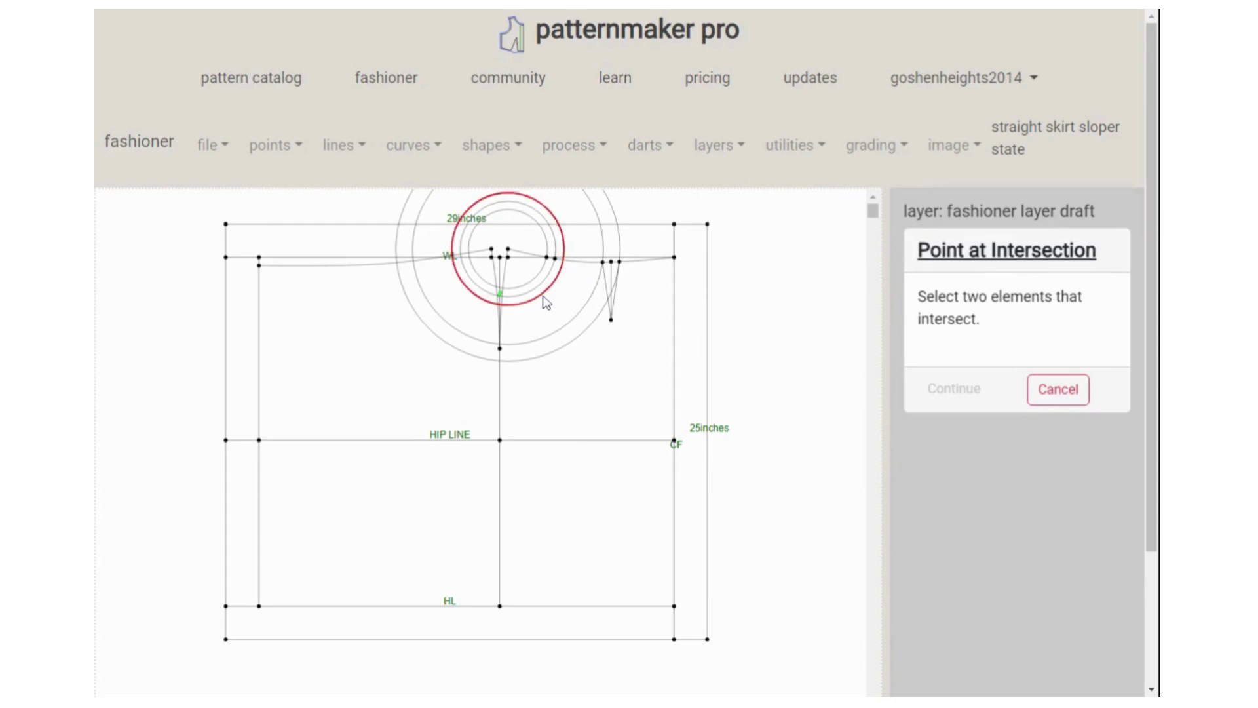
left_click(515, 257)
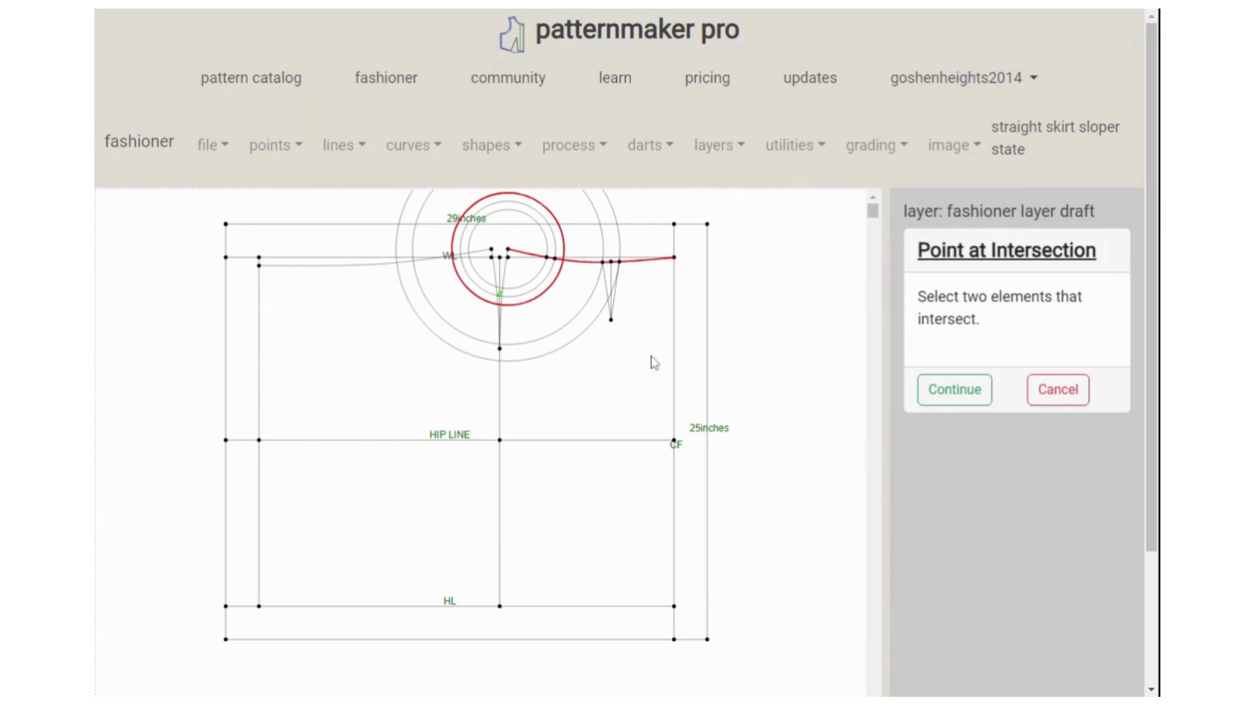
left_click(942, 393)
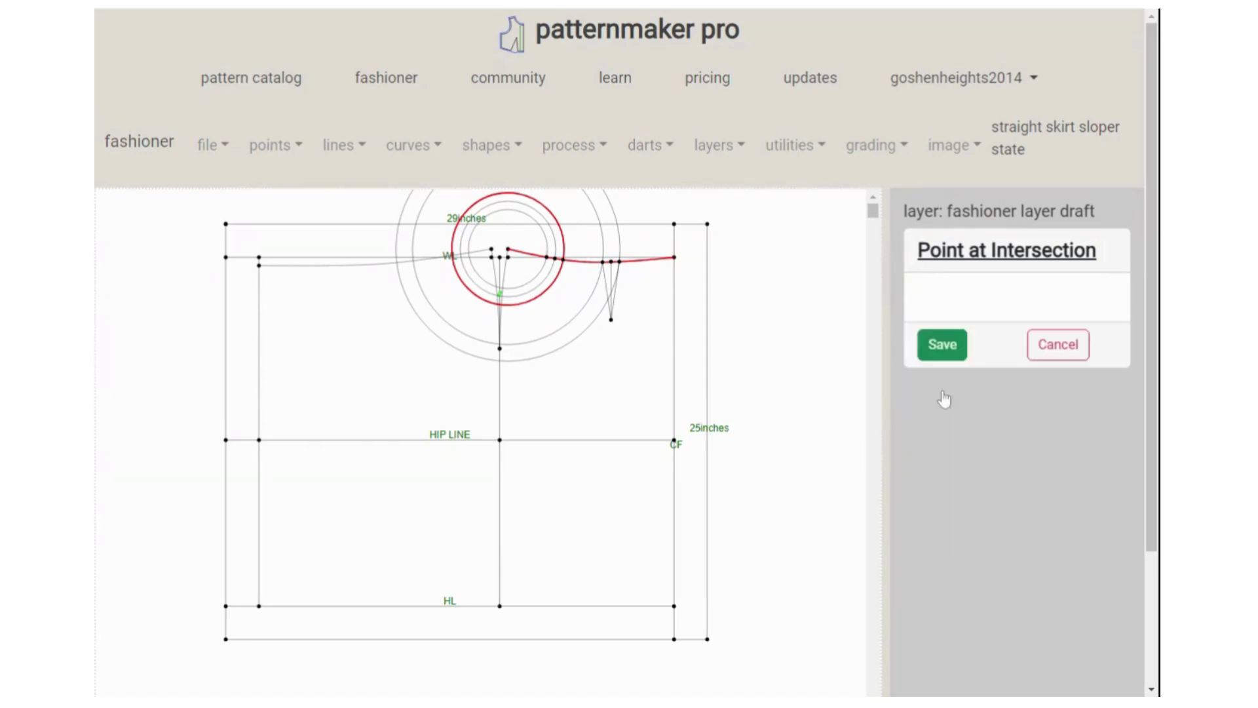
left_click(948, 350)
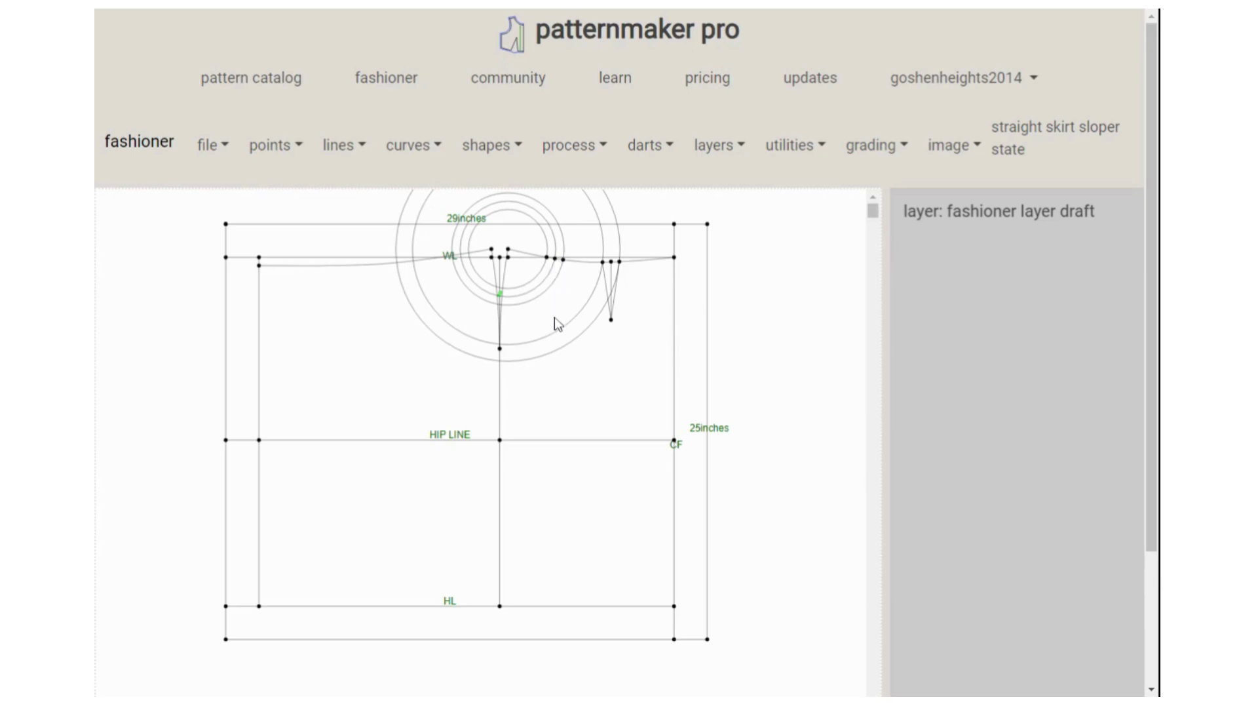
Step: Add the dart tip point 3.5 inches straight below the middle of the three new dart points on the front waist curve
left_click(296, 147)
left_click(286, 212)
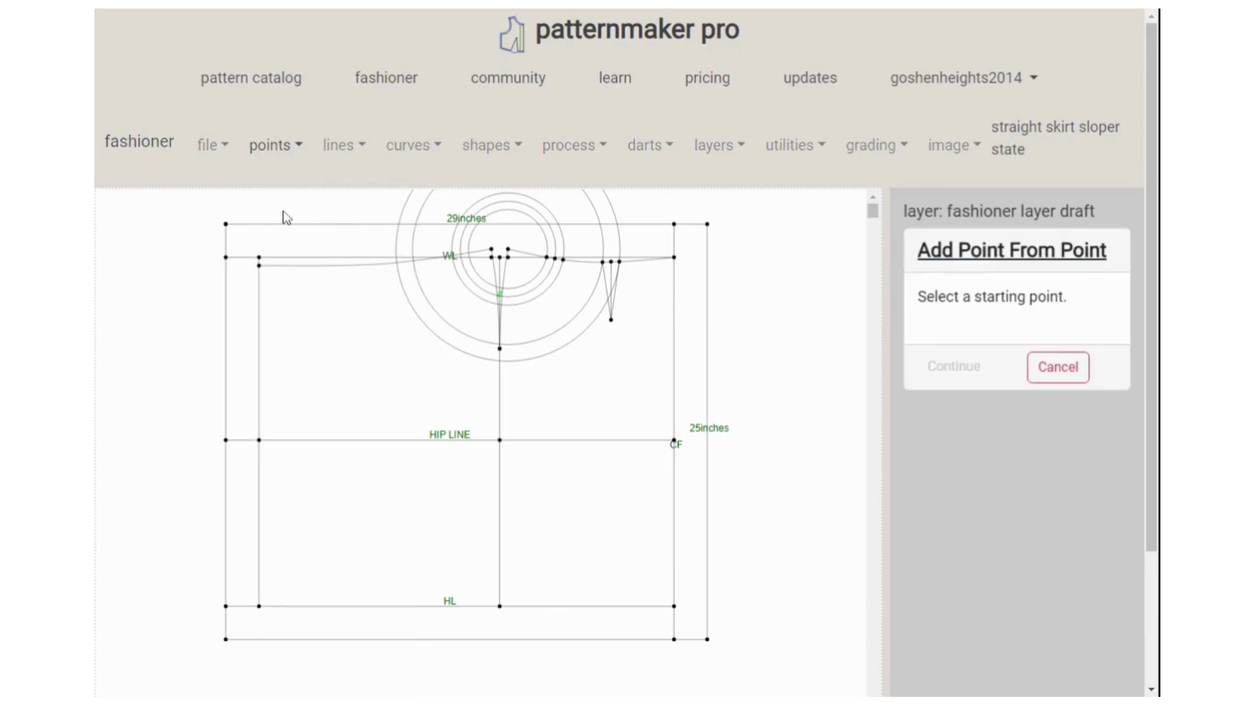
left_click(555, 260)
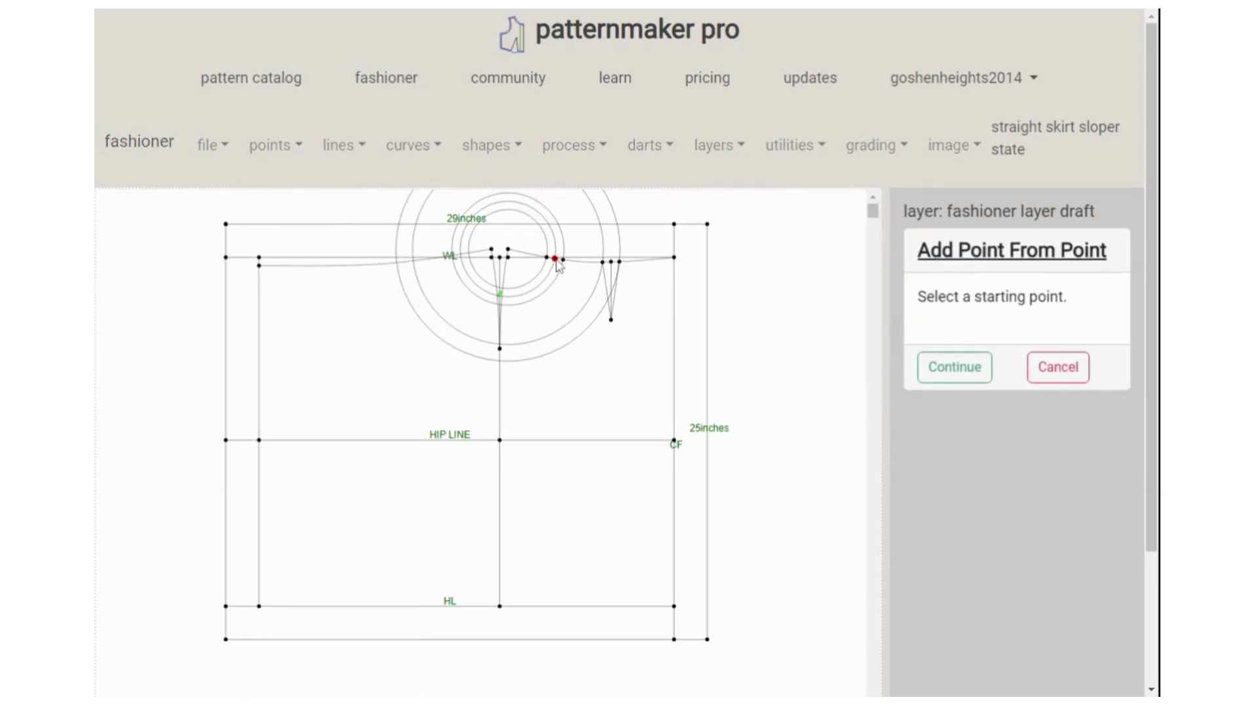
left_click(953, 367)
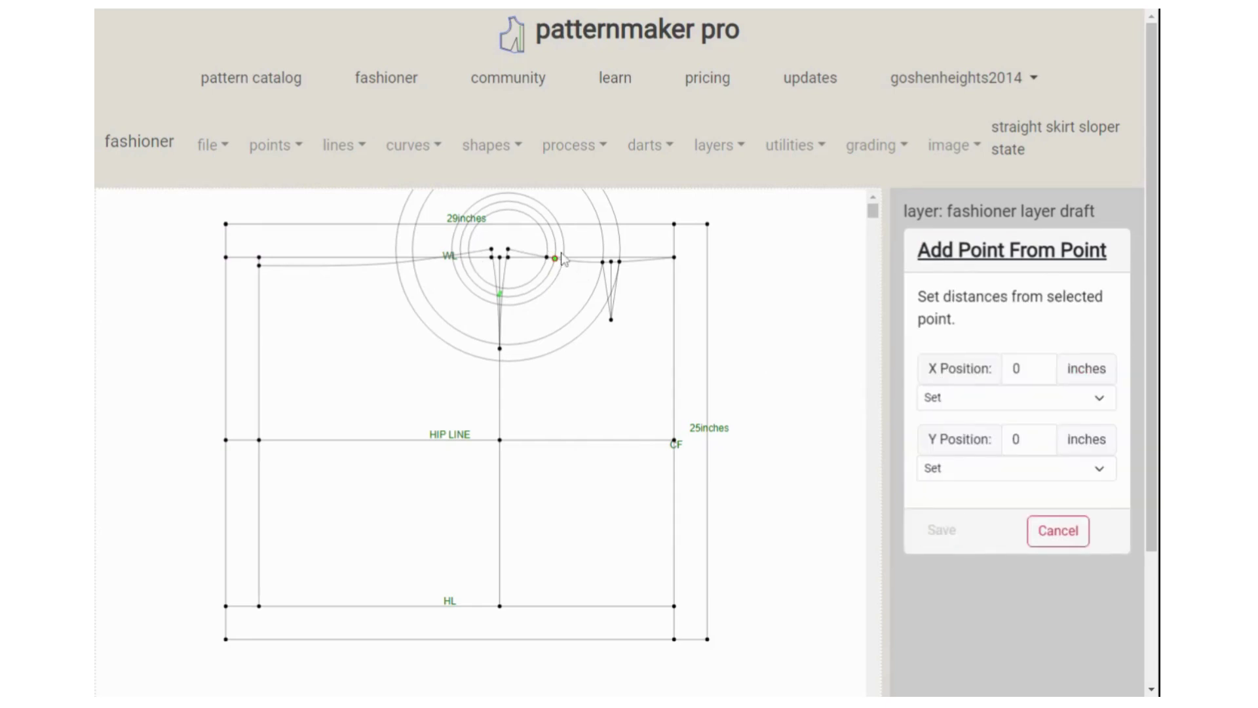
left_click(1027, 439)
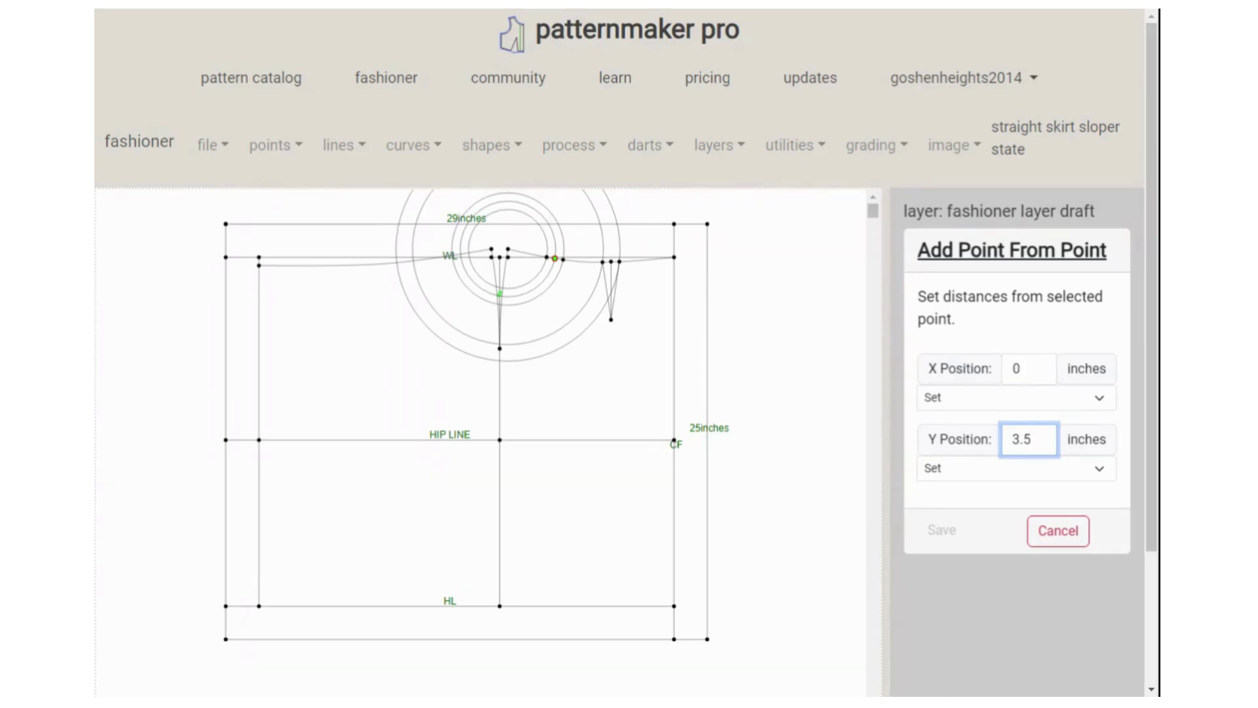
left_click(1028, 368)
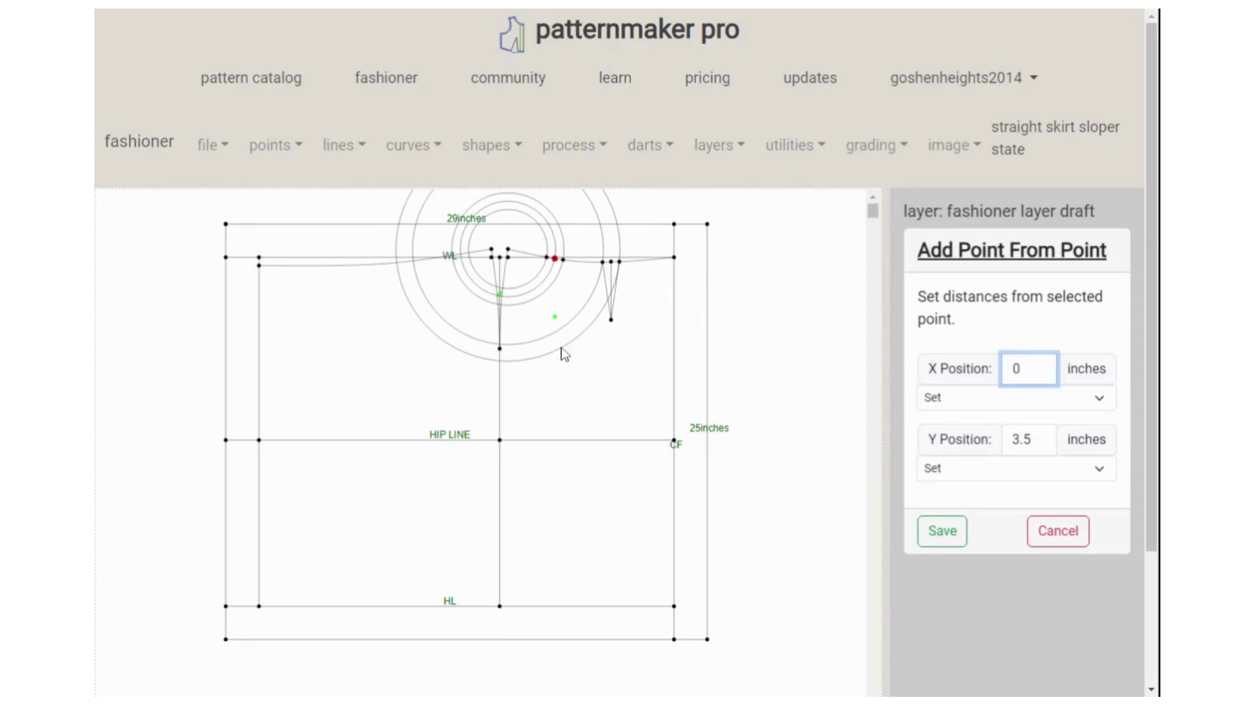
left_click(950, 536)
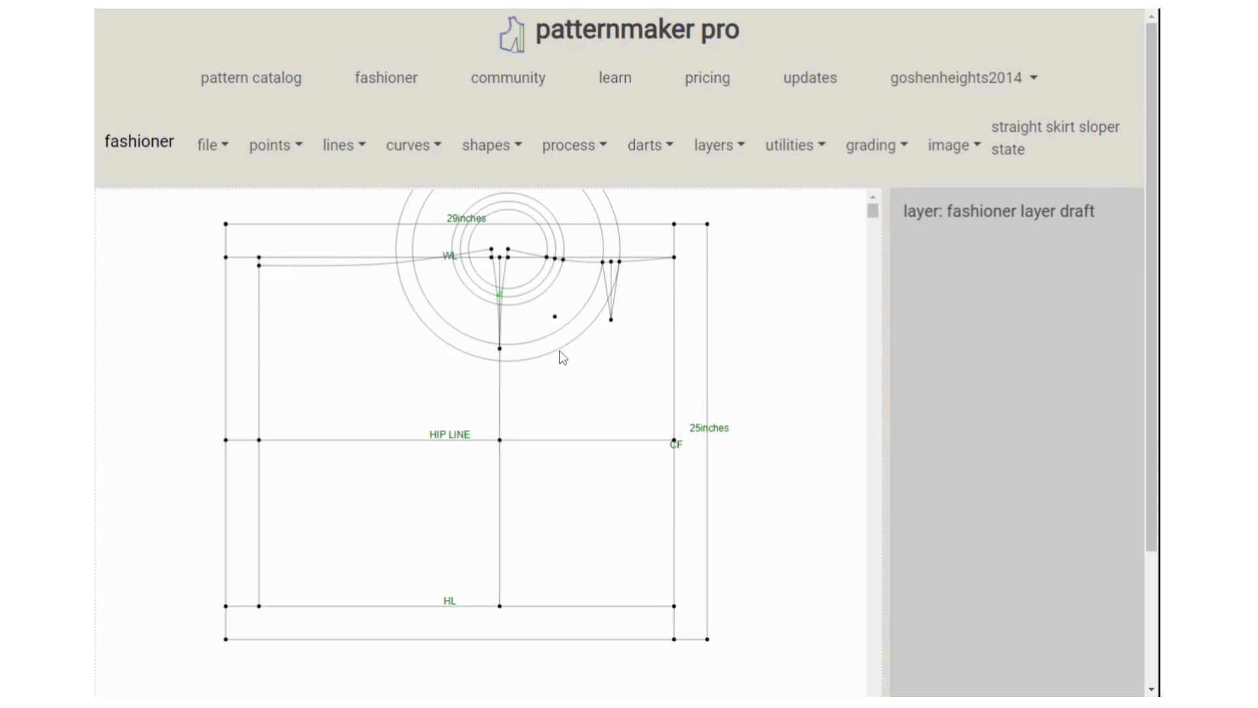
left_click(352, 148)
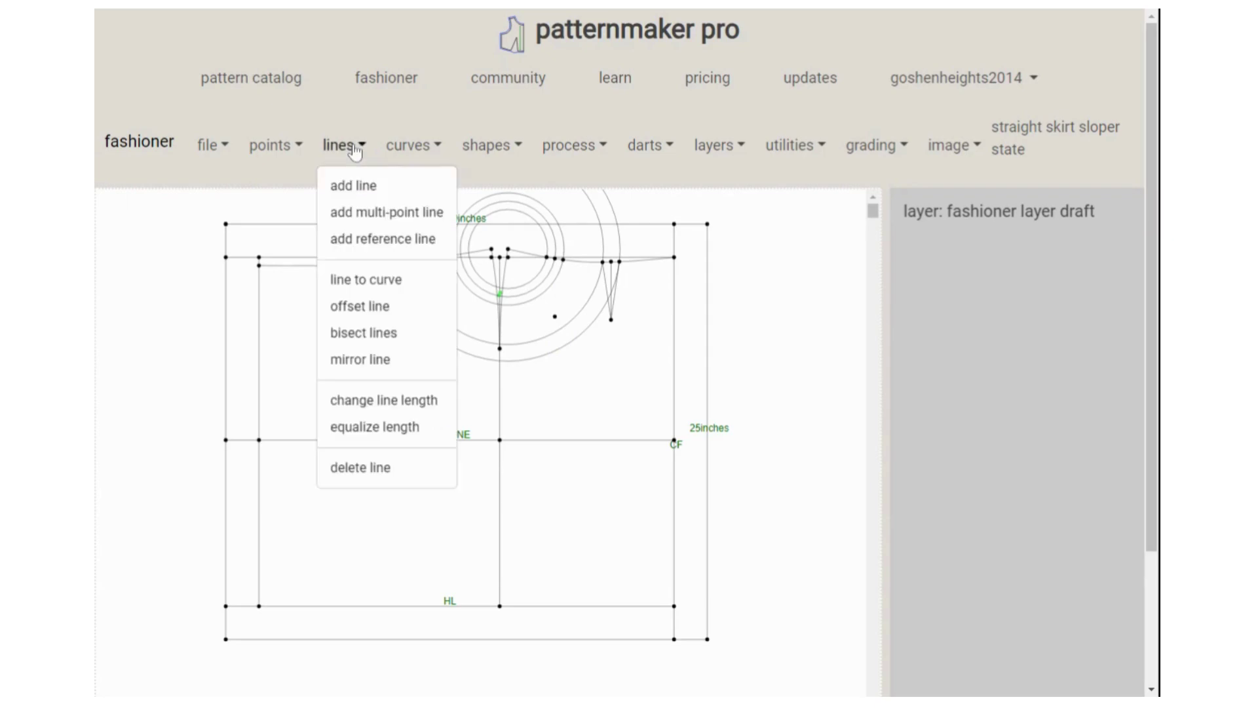
left_click(343, 187)
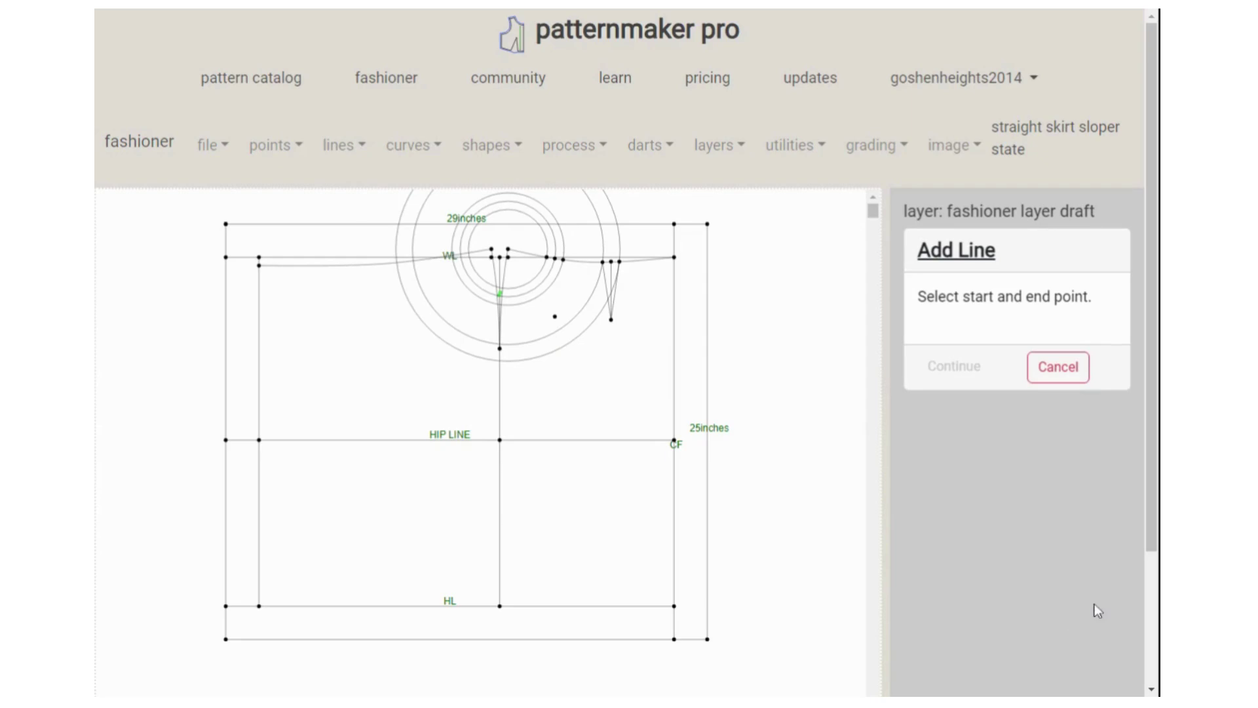
left_click(1061, 370)
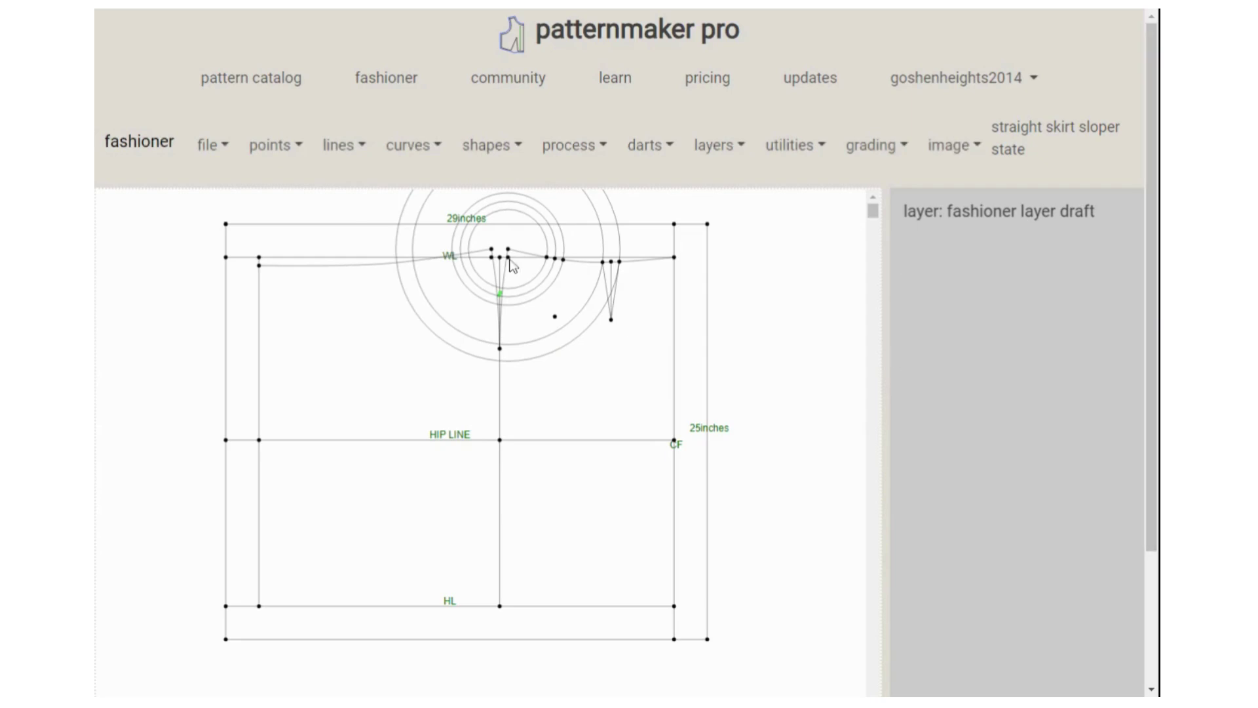
Step: Add a multi-point line from the dart point nearest the side seam through the new dart tip to the opposite dart point, forming both dart legs
left_click(362, 156)
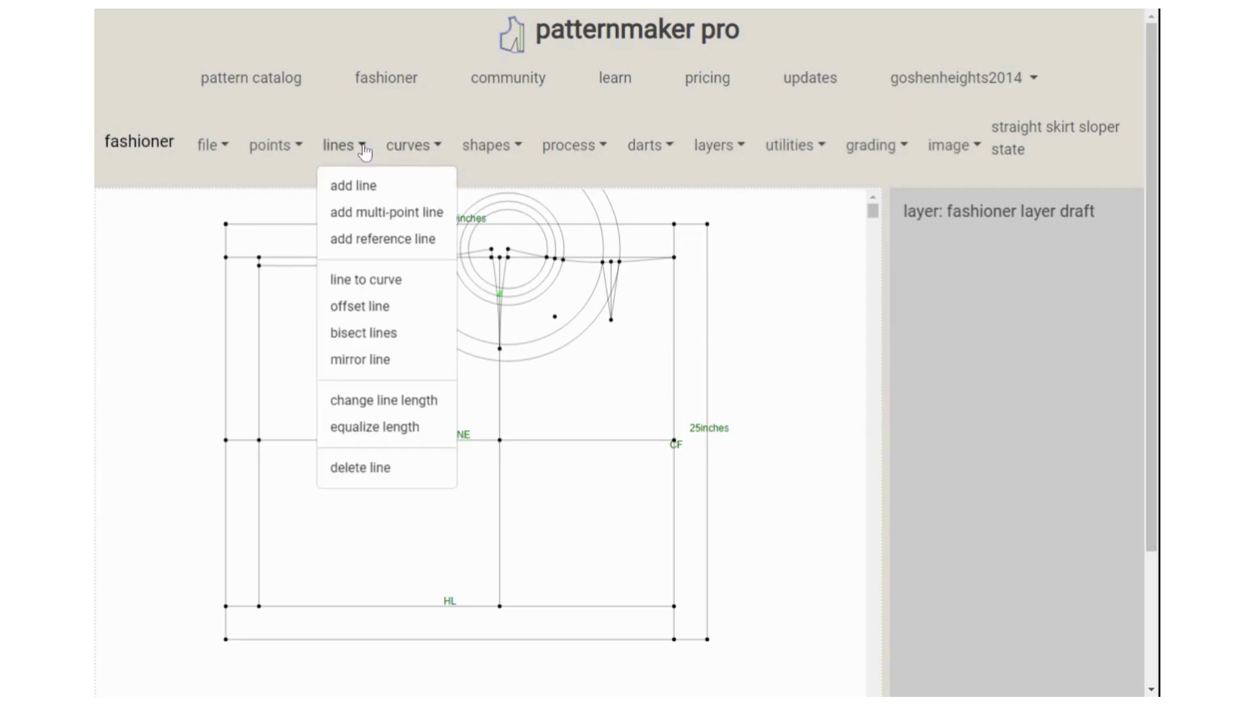
left_click(375, 220)
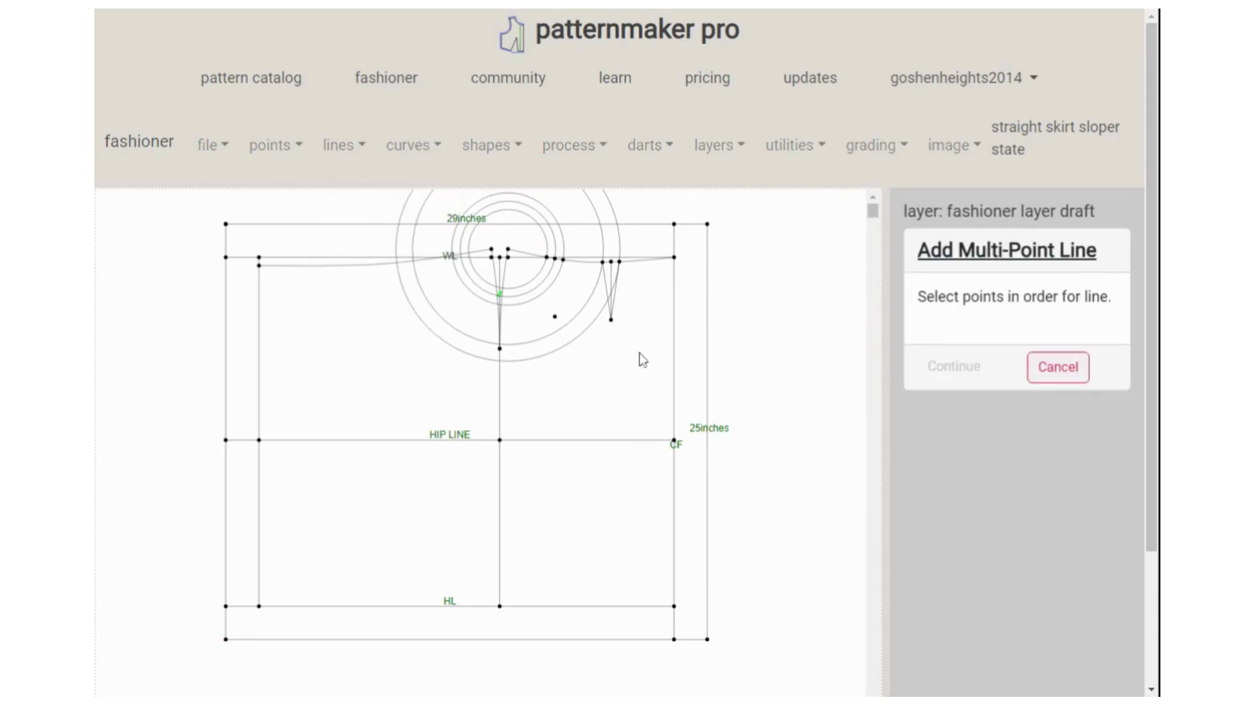
left_click(547, 258)
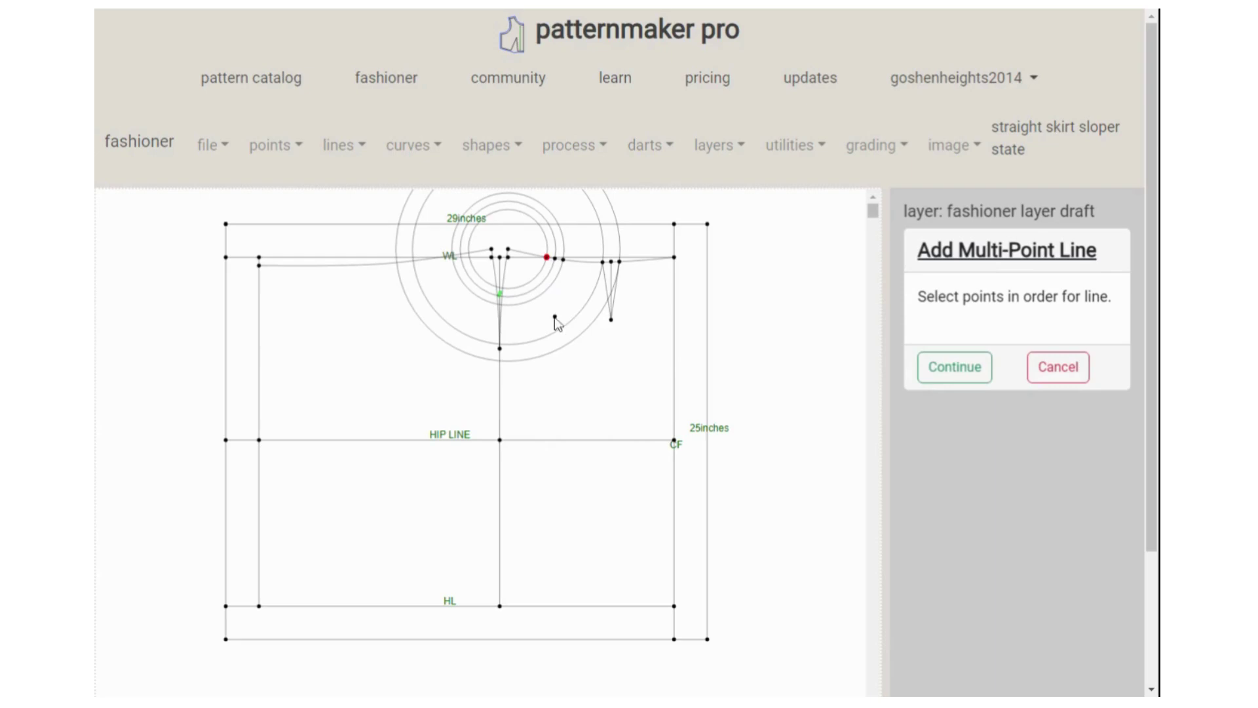
left_click(563, 260)
left_click(974, 376)
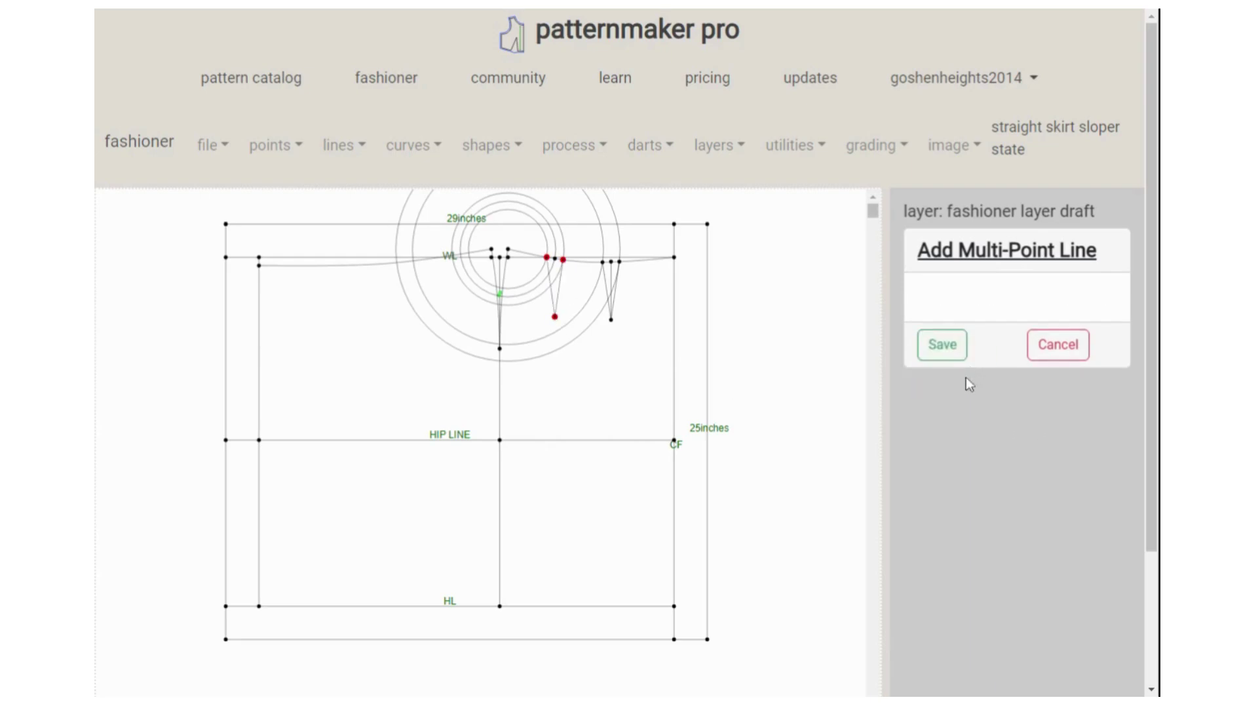
left_click(941, 356)
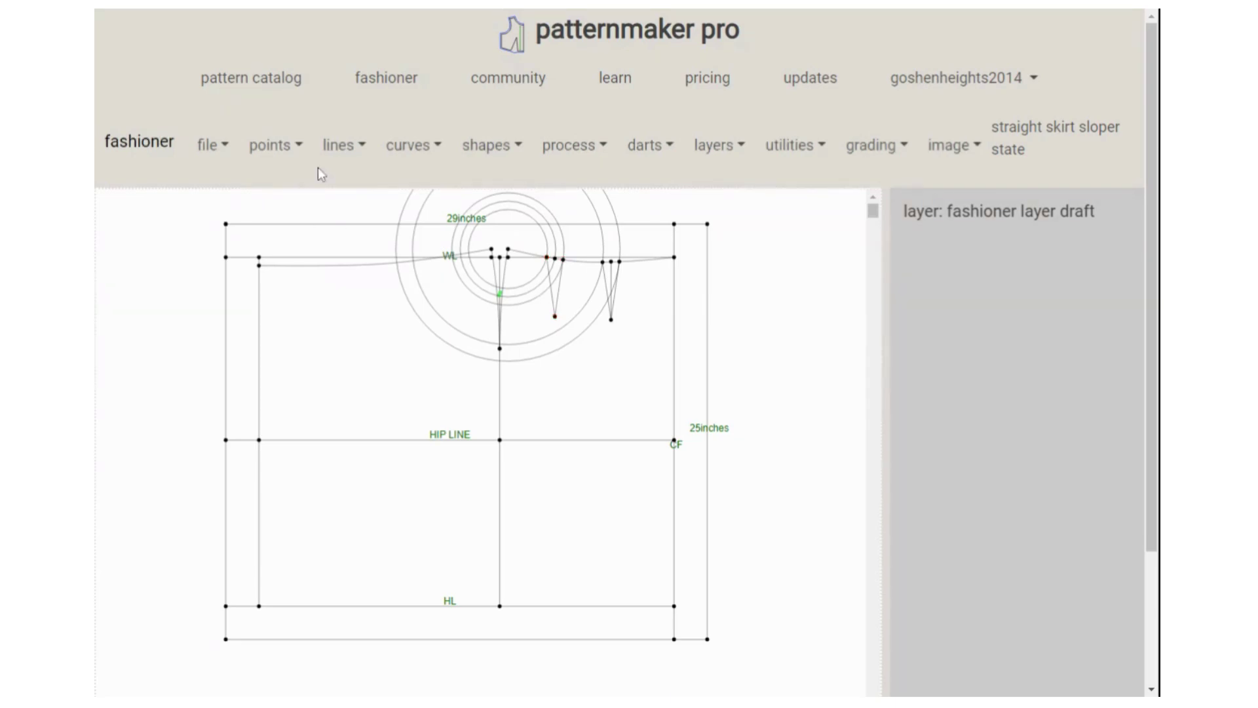
Step: Add a centre line for this front dart from its middle waist point to the dart tip
left_click(342, 150)
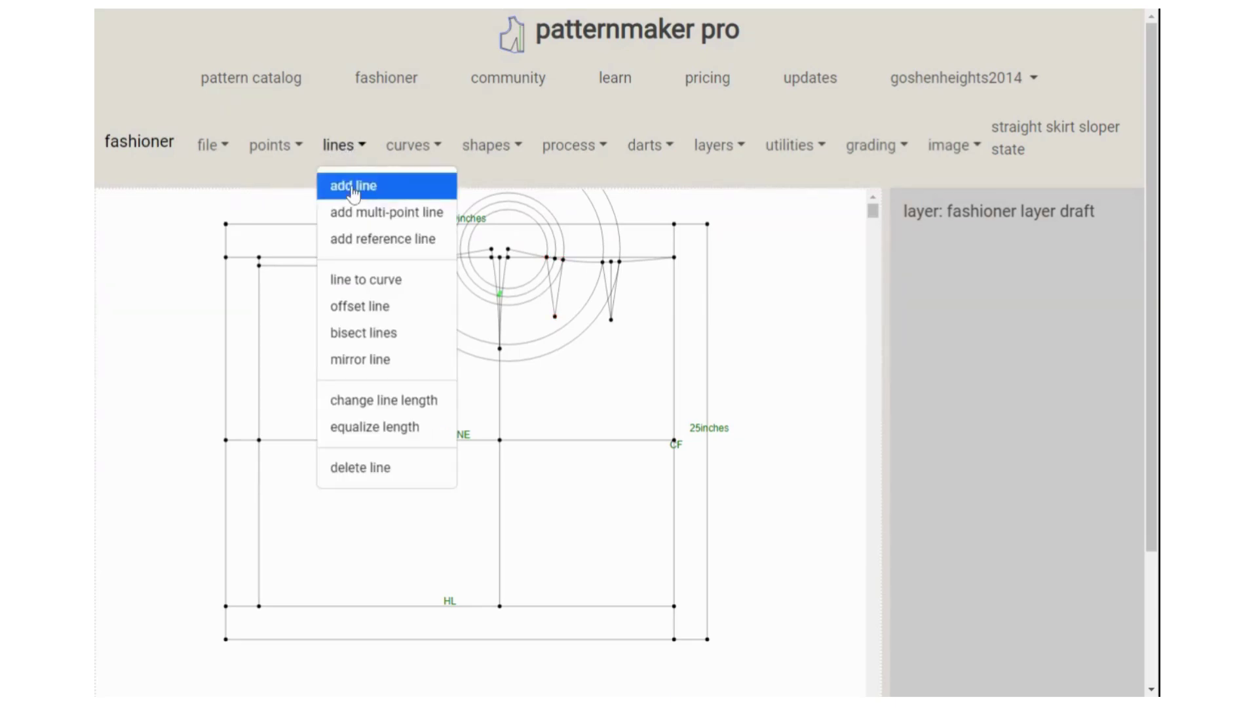
left_click(351, 186)
left_click(555, 259)
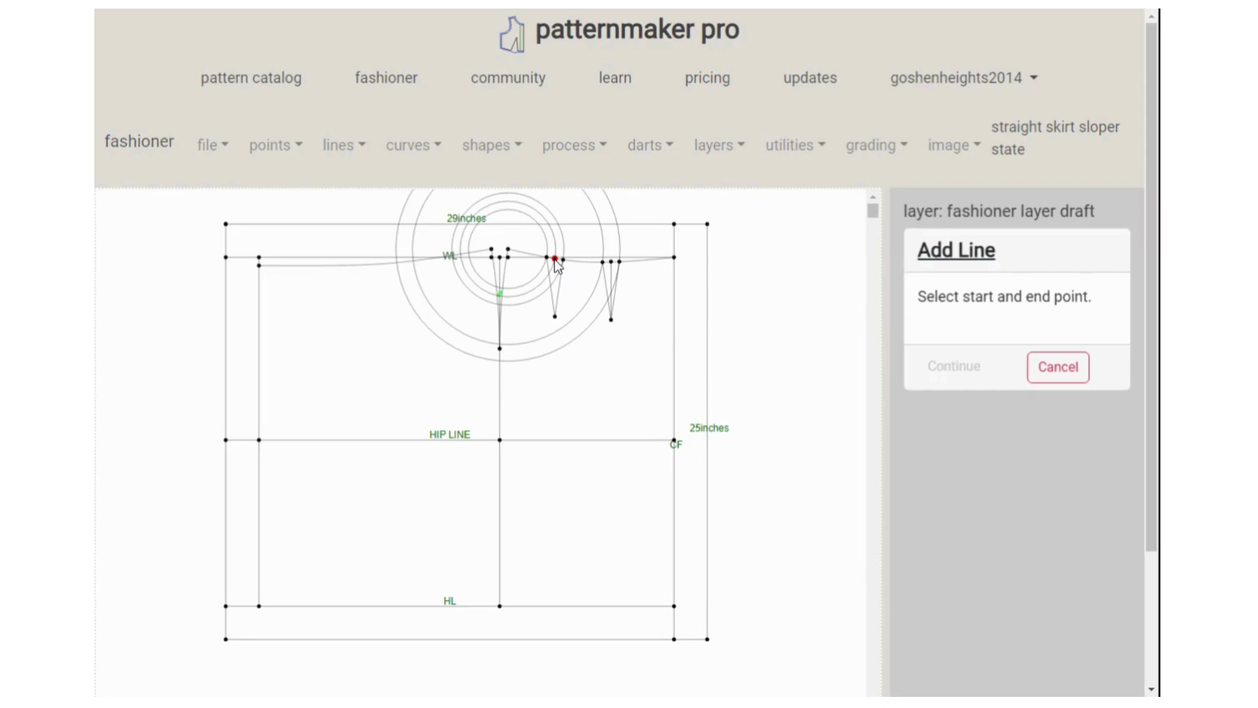
left_click(555, 317)
left_click(955, 366)
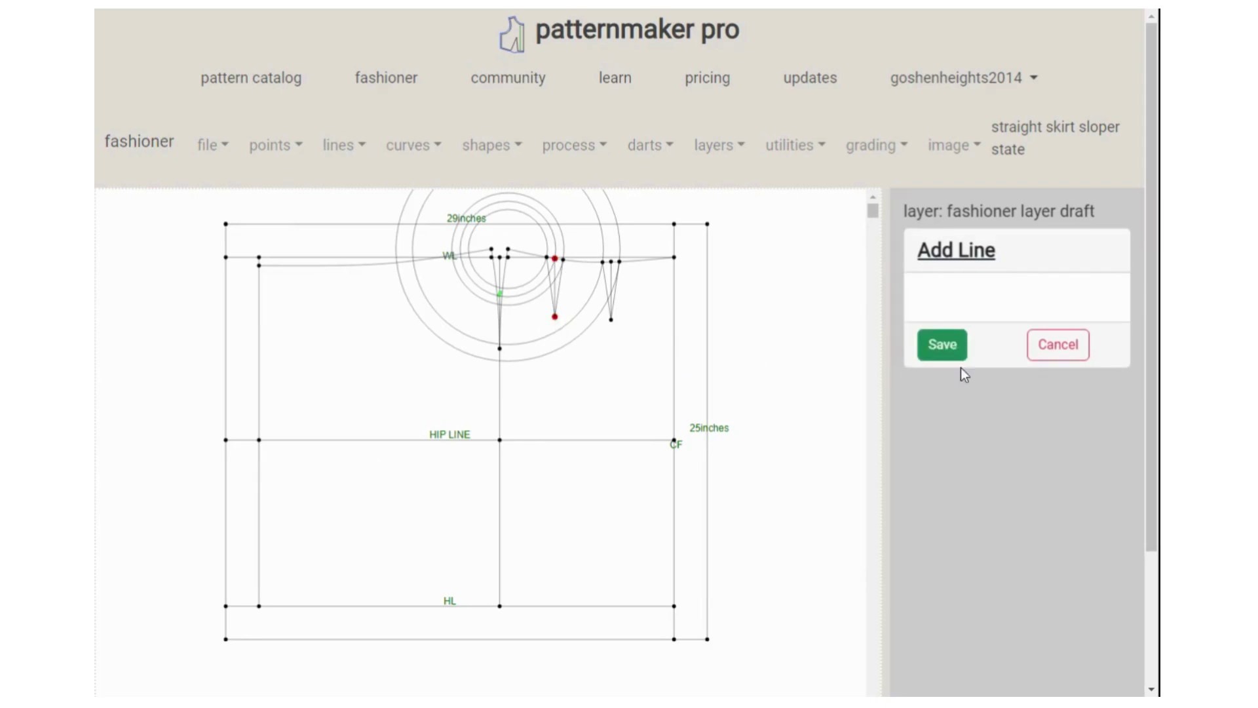
left_click(940, 346)
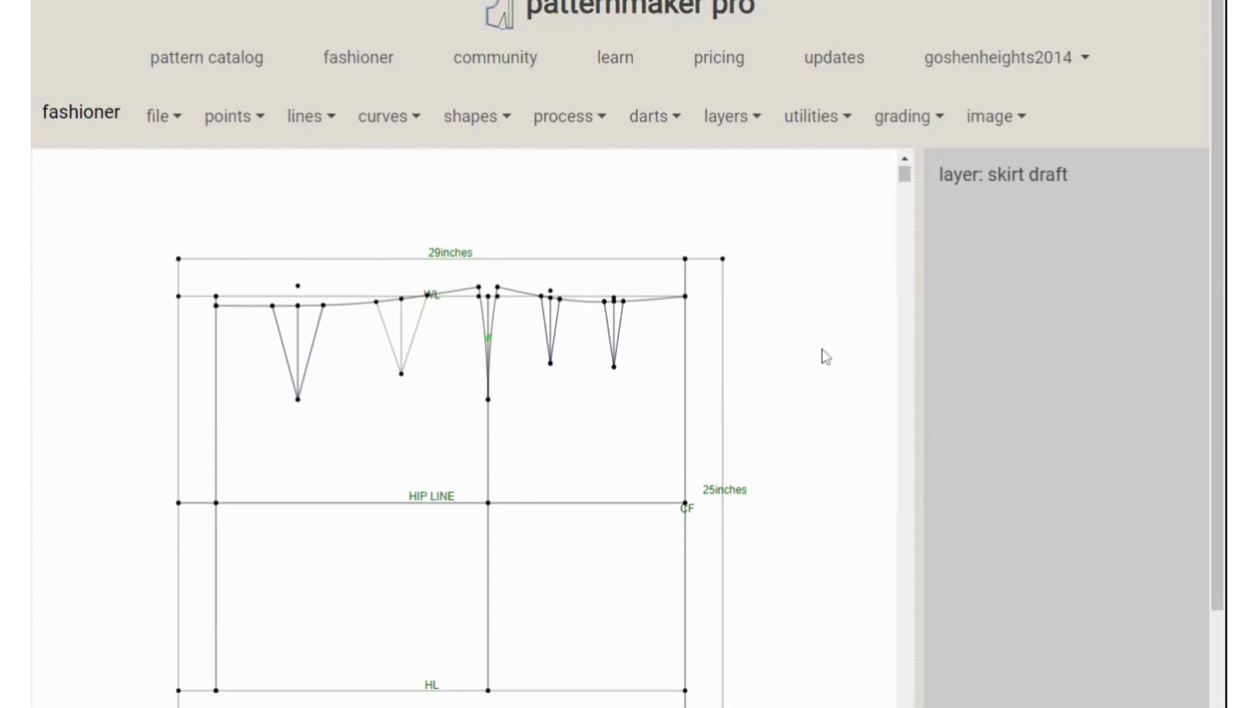
scroll(826, 357, "up", 1)
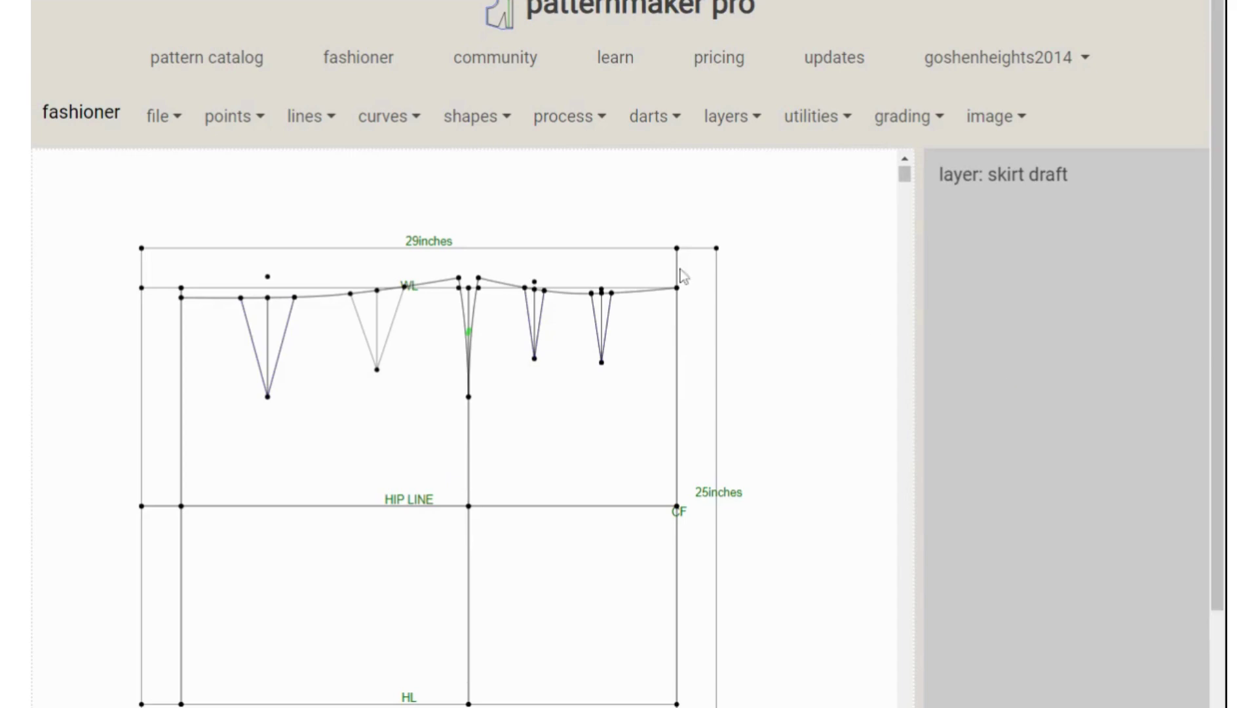
left_click(753, 124)
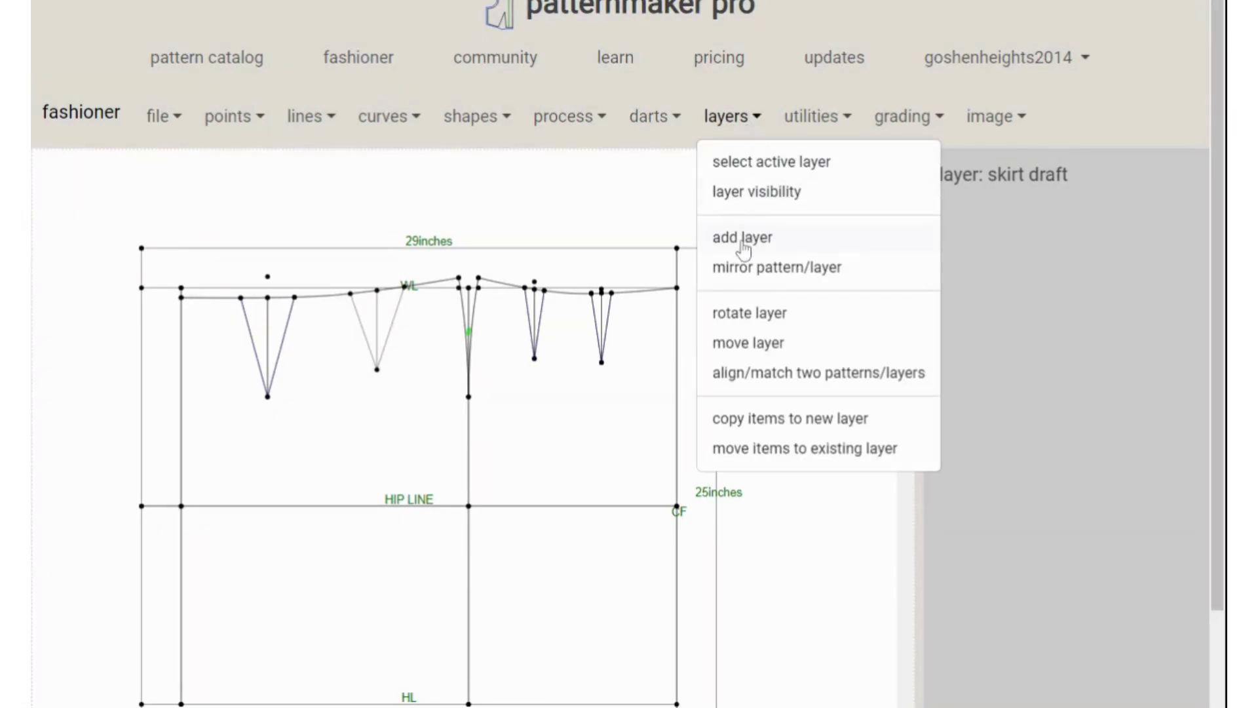
left_click(765, 251)
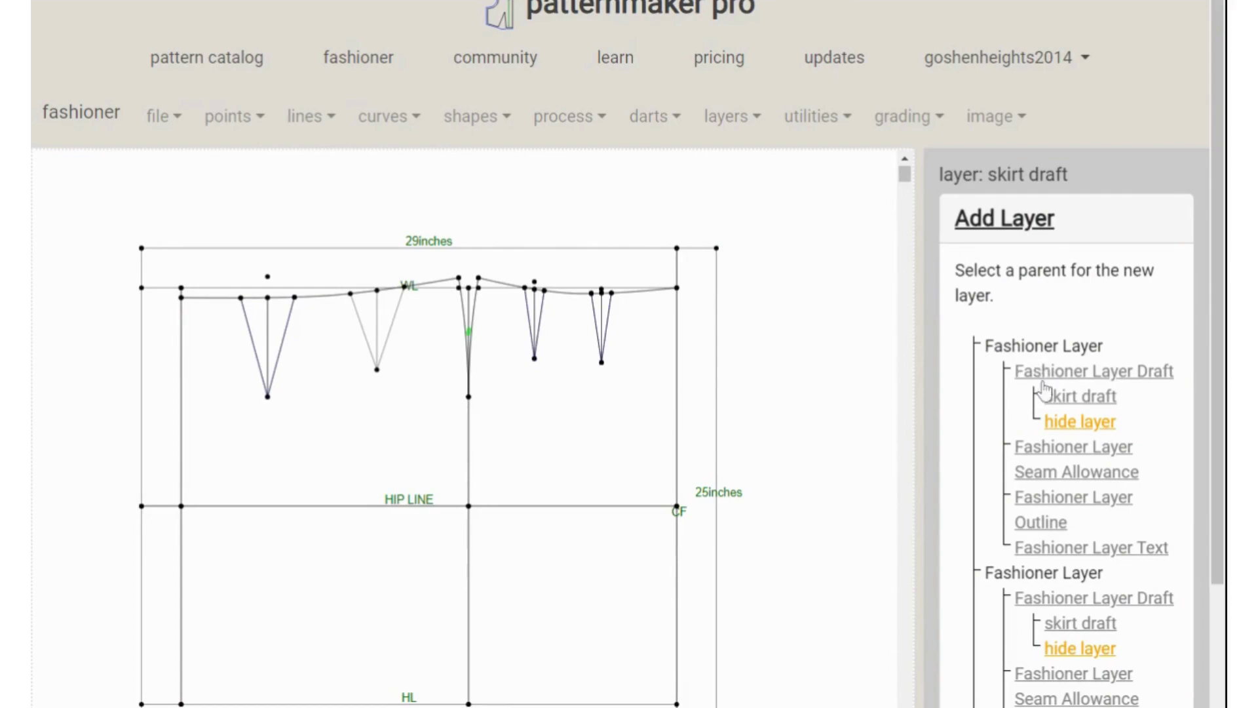
left_click(1086, 382)
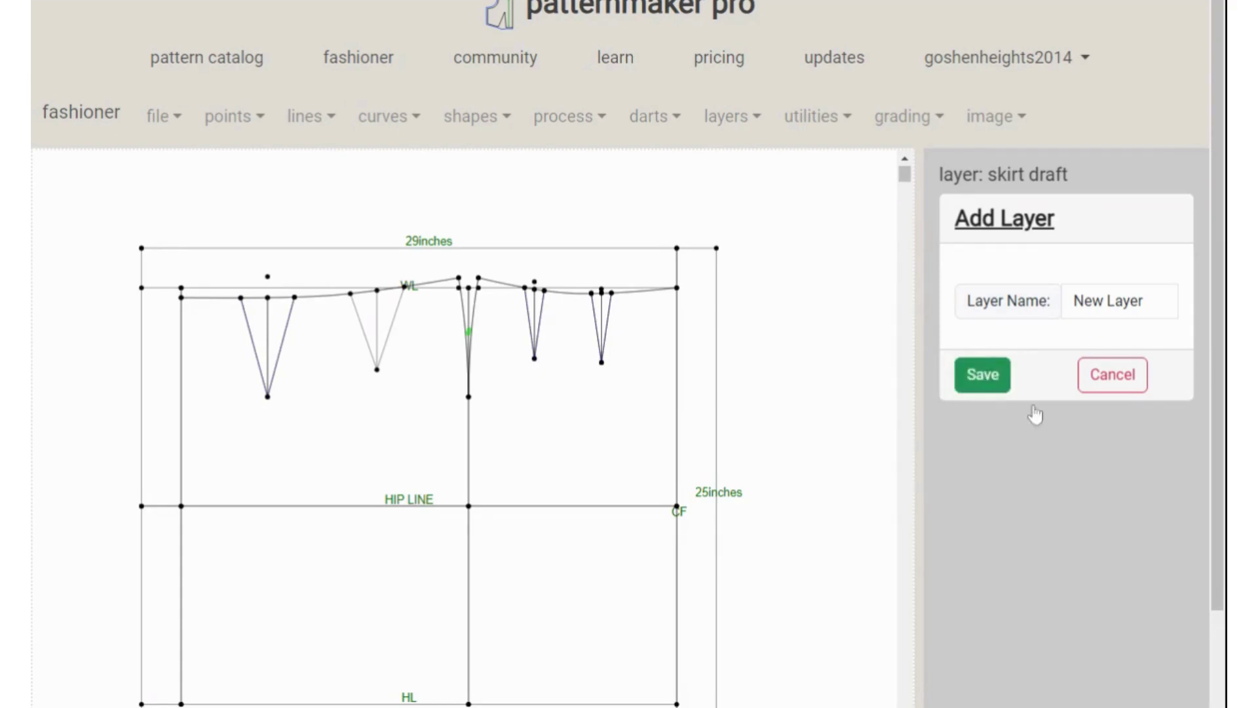
left_click(1134, 378)
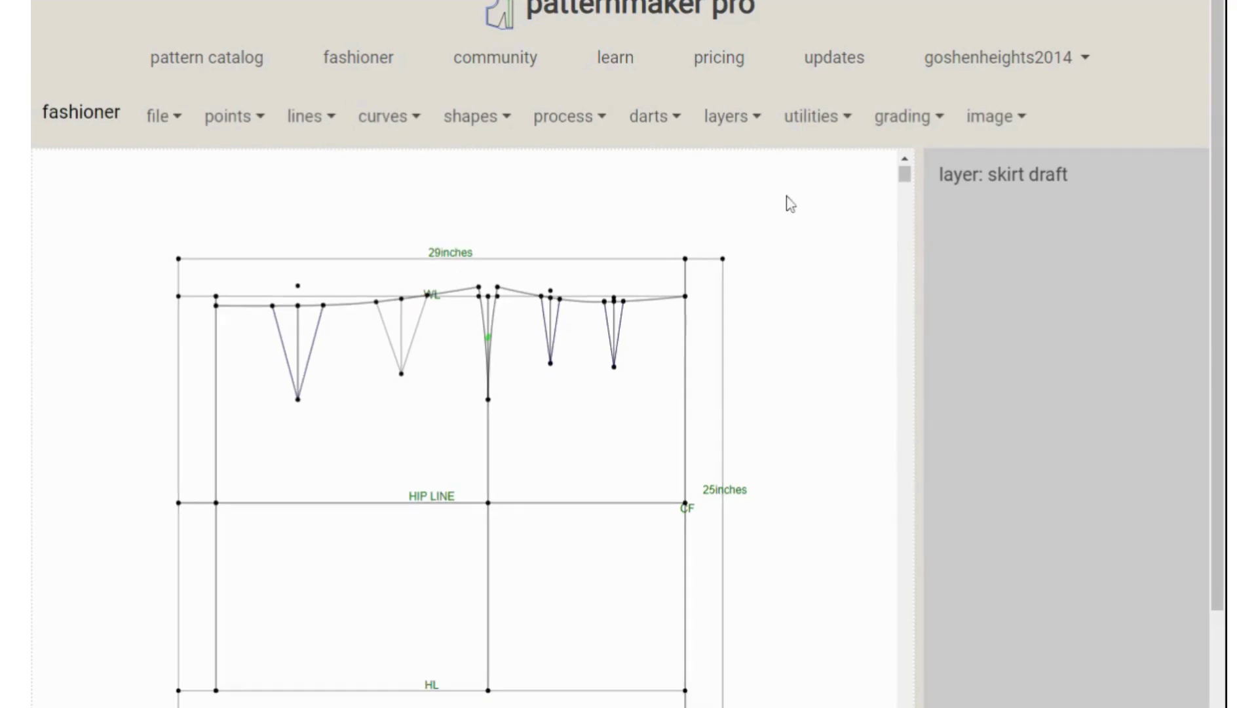
left_click(738, 129)
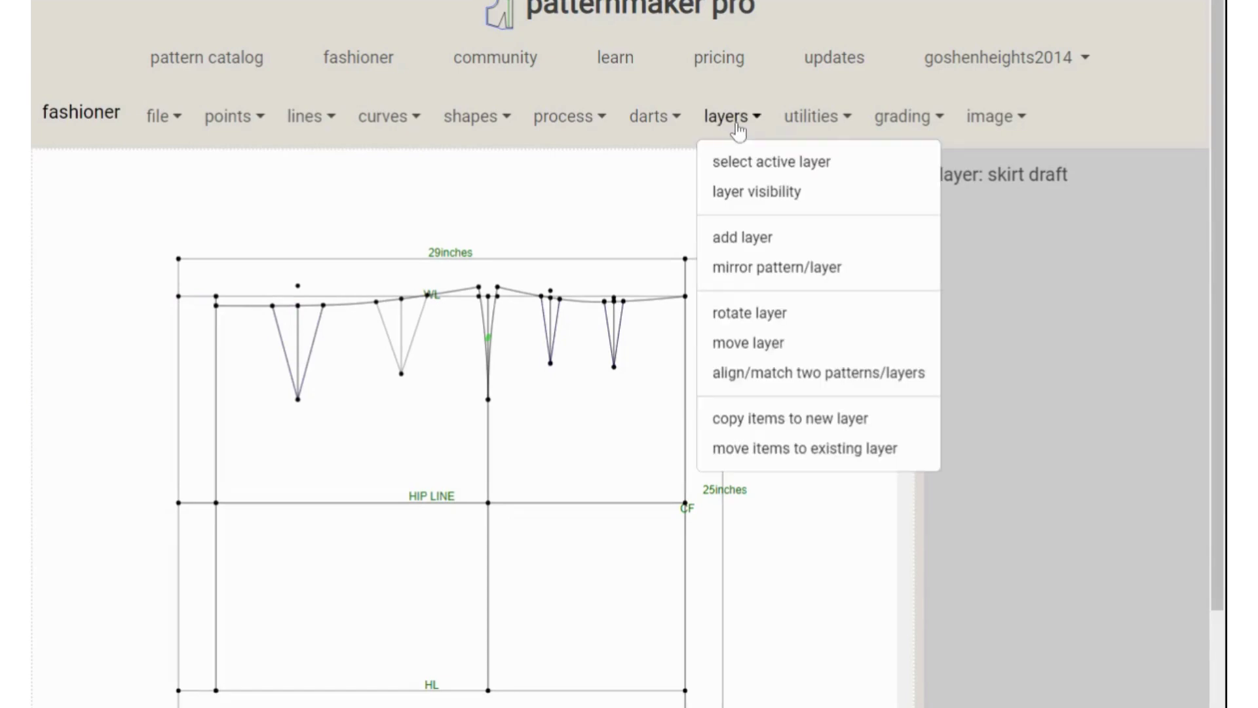
left_click(756, 251)
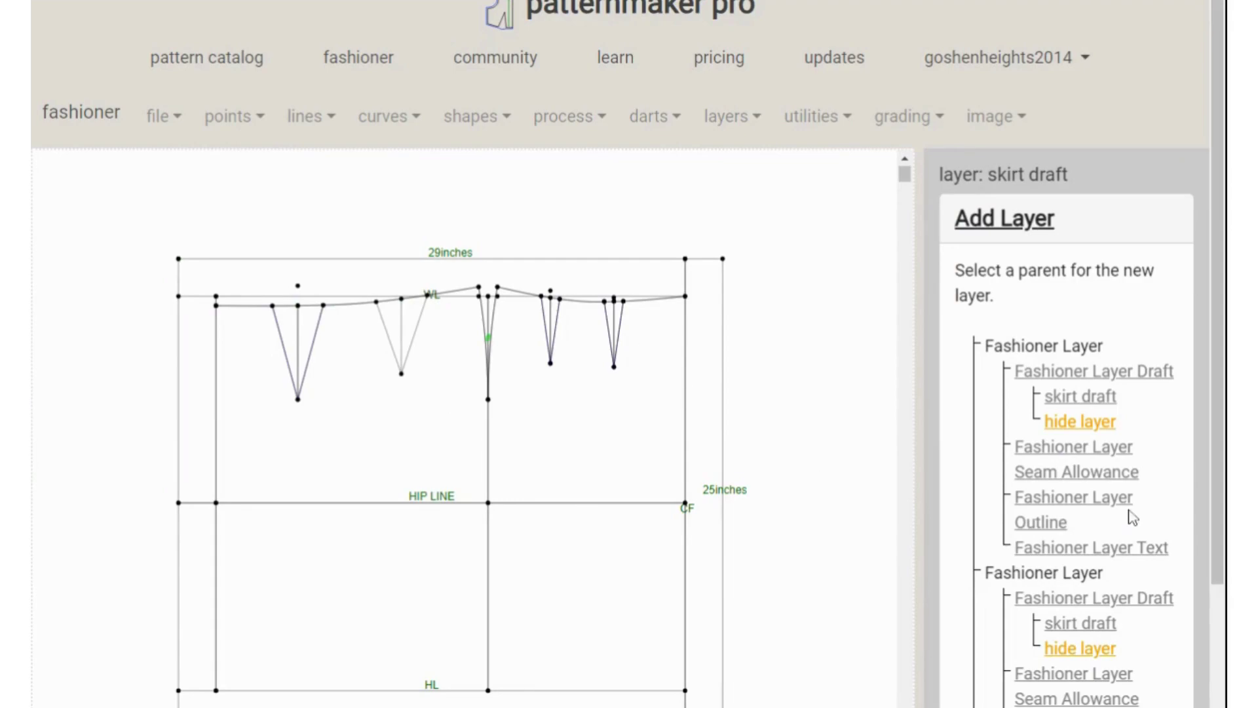
left_click(1079, 423)
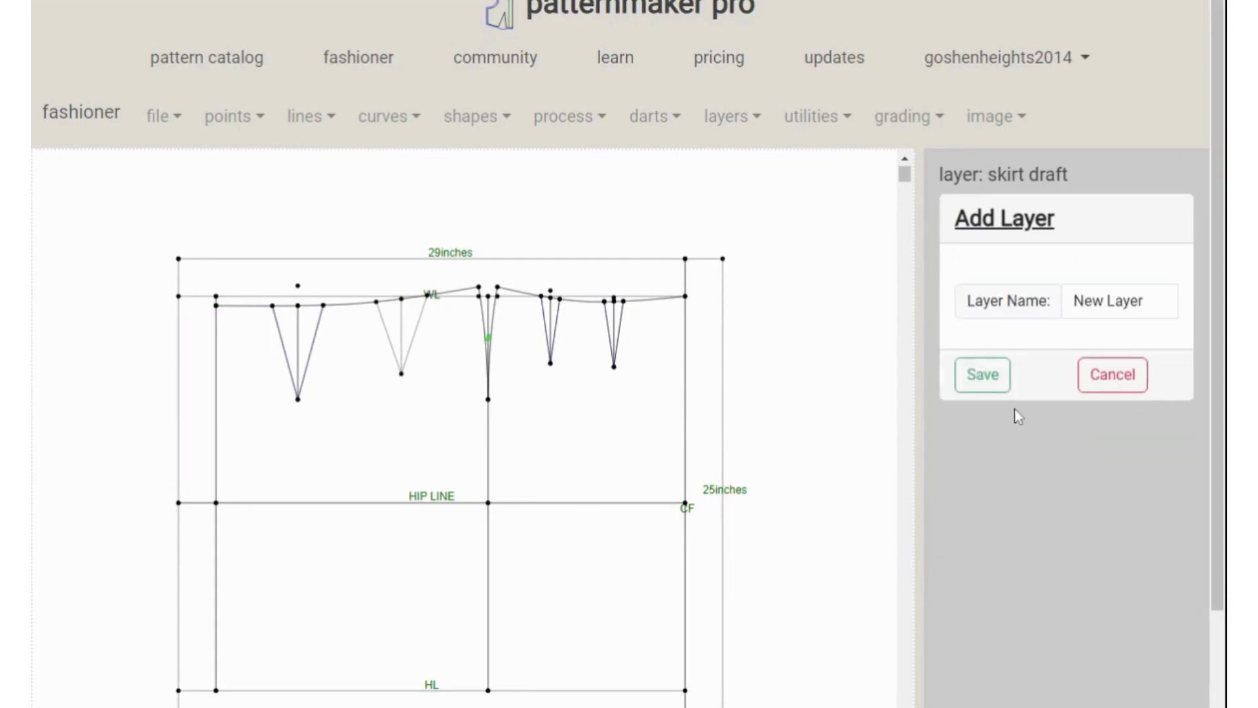
left_click(1117, 375)
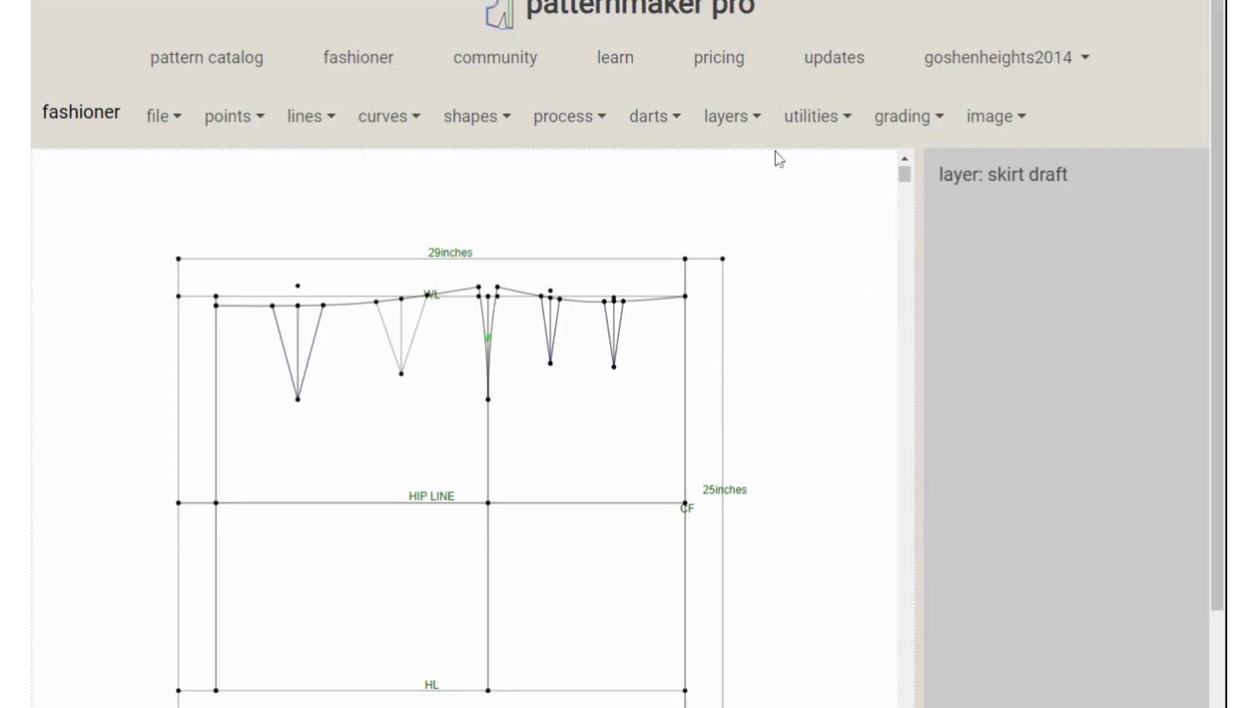
Step: Show the hidden layer to examine the construction circles behind the dart points, then hide it again and leave layer visibility unsaved
left_click(757, 118)
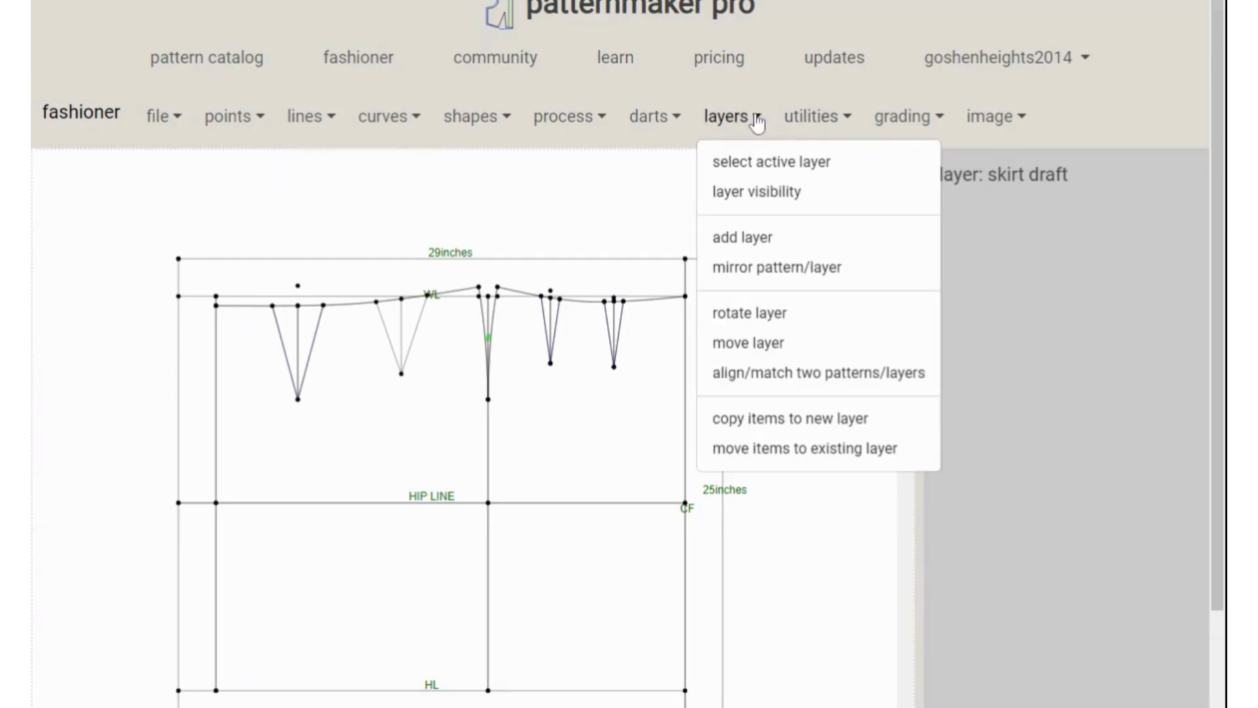
left_click(764, 196)
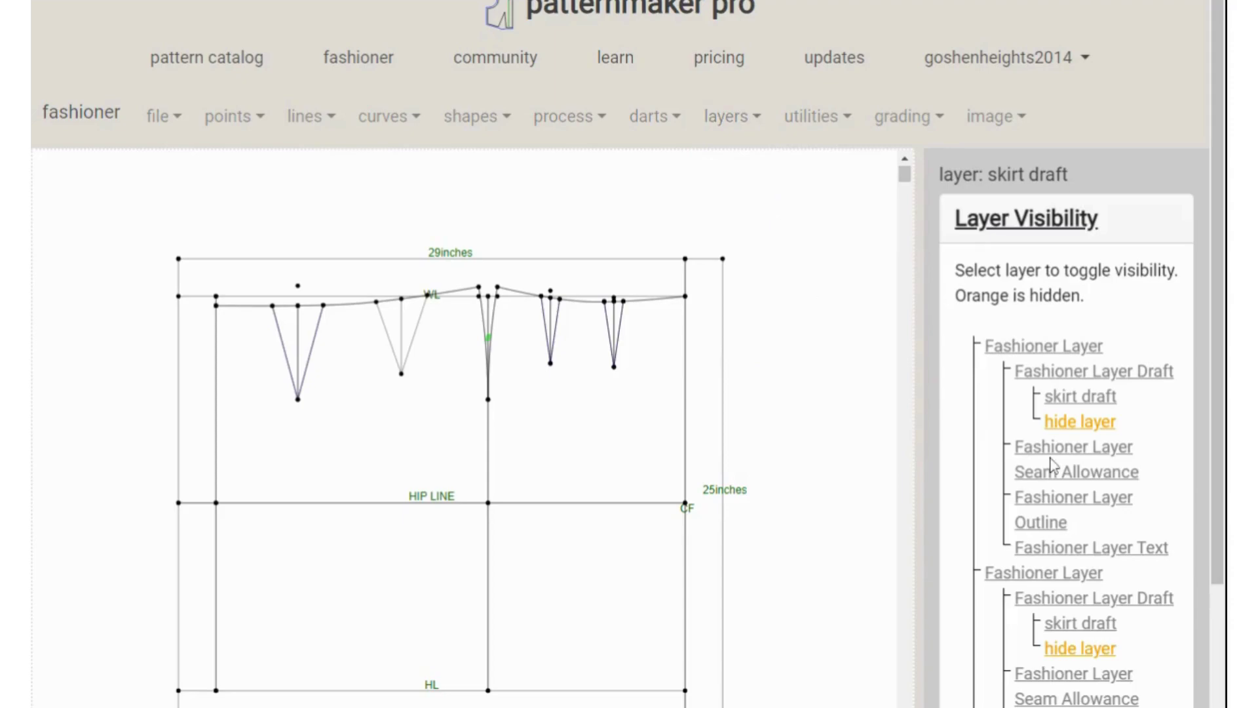
left_click(1090, 424)
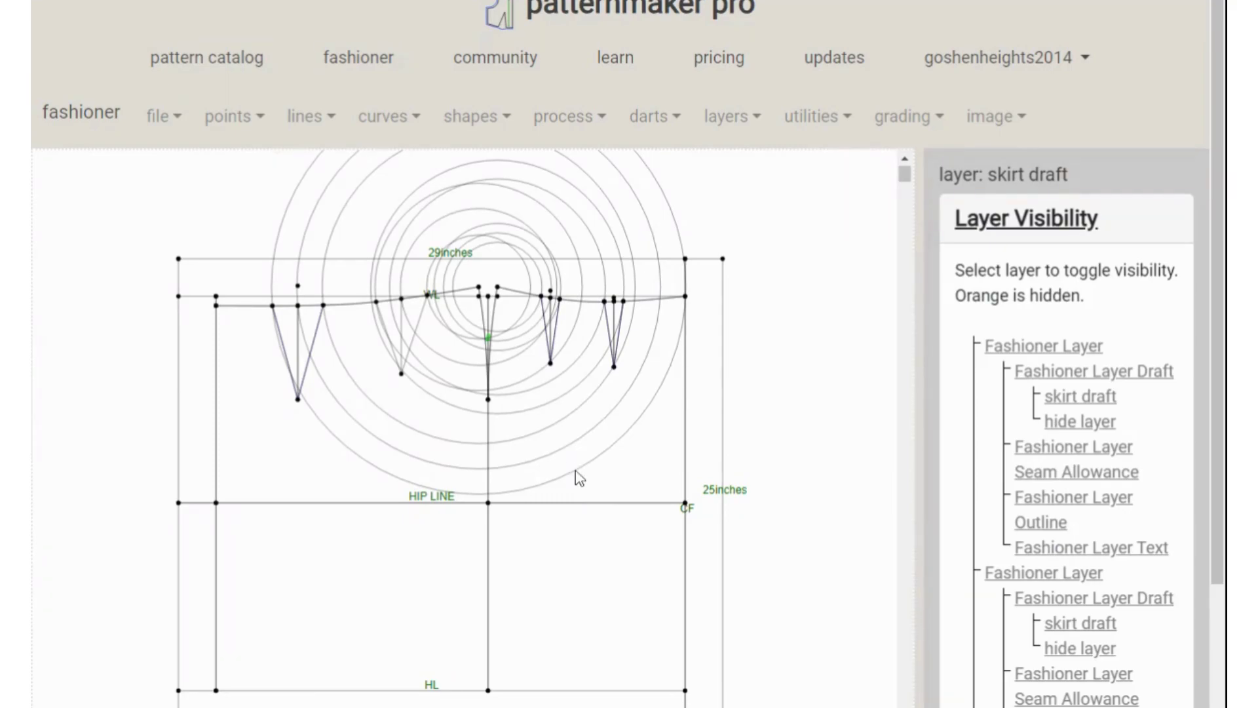
left_click(1070, 427)
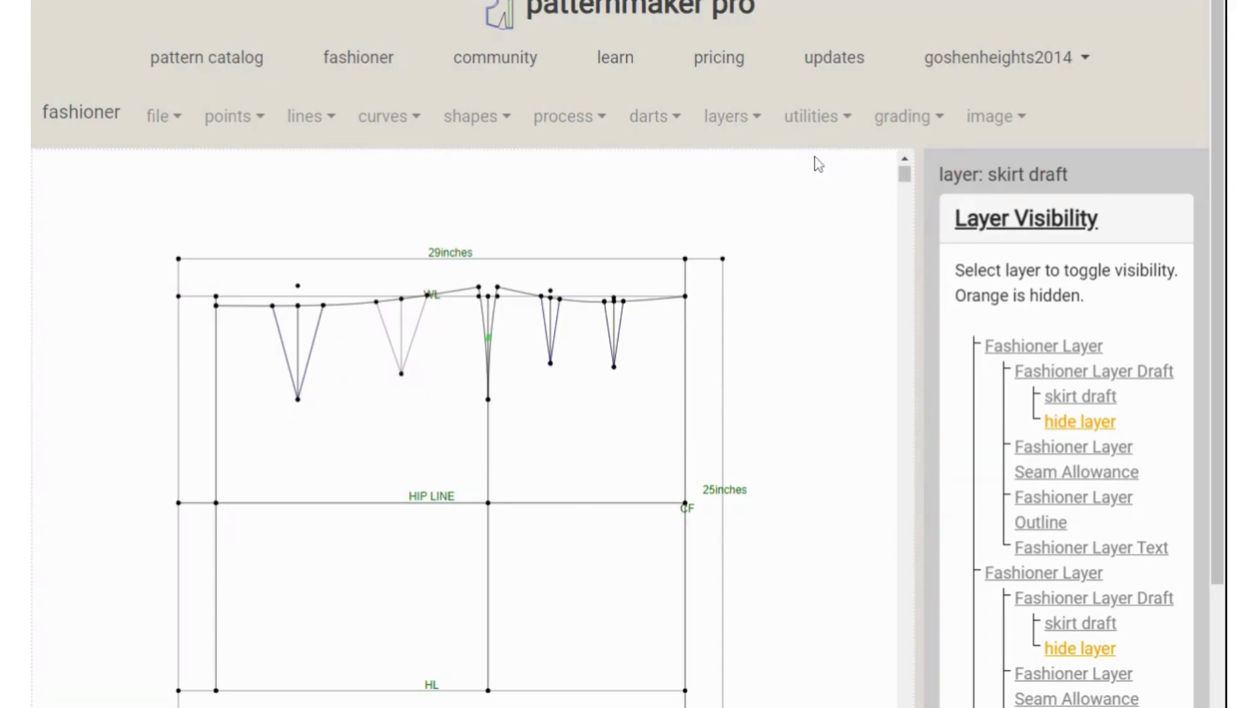
scroll(1152, 604, "down", 3)
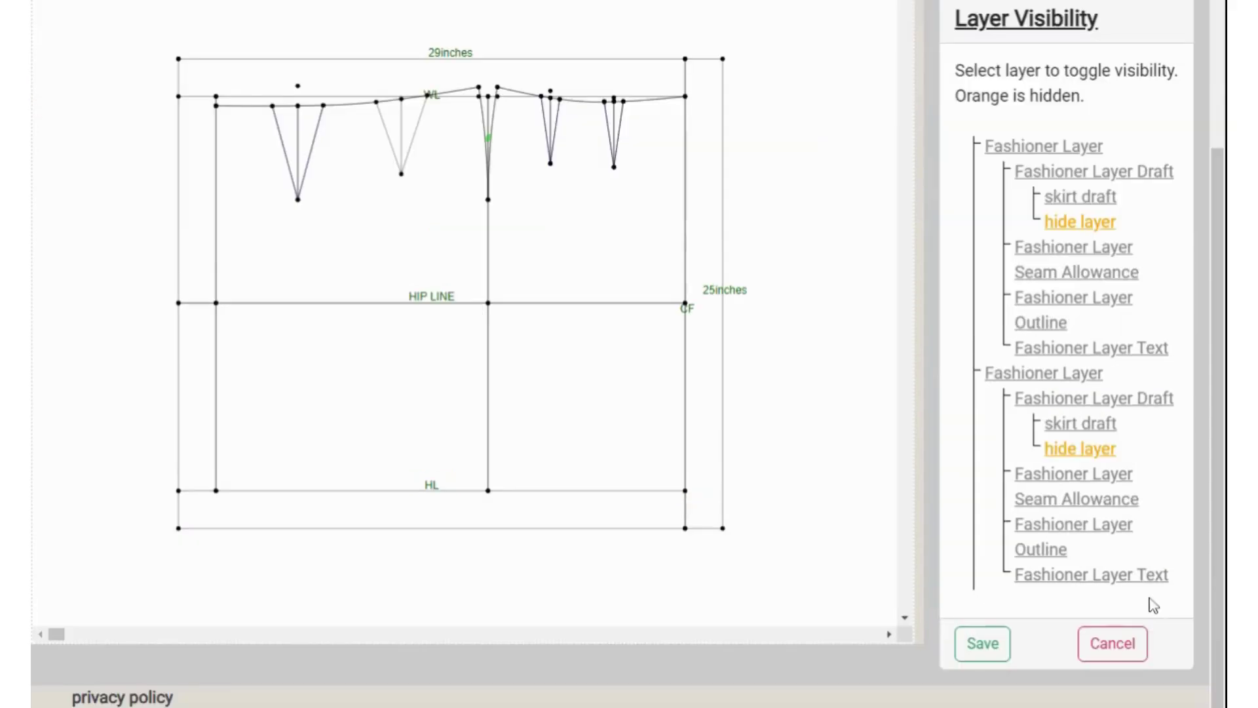
left_click(1127, 648)
scroll(924, 385, "up", 3)
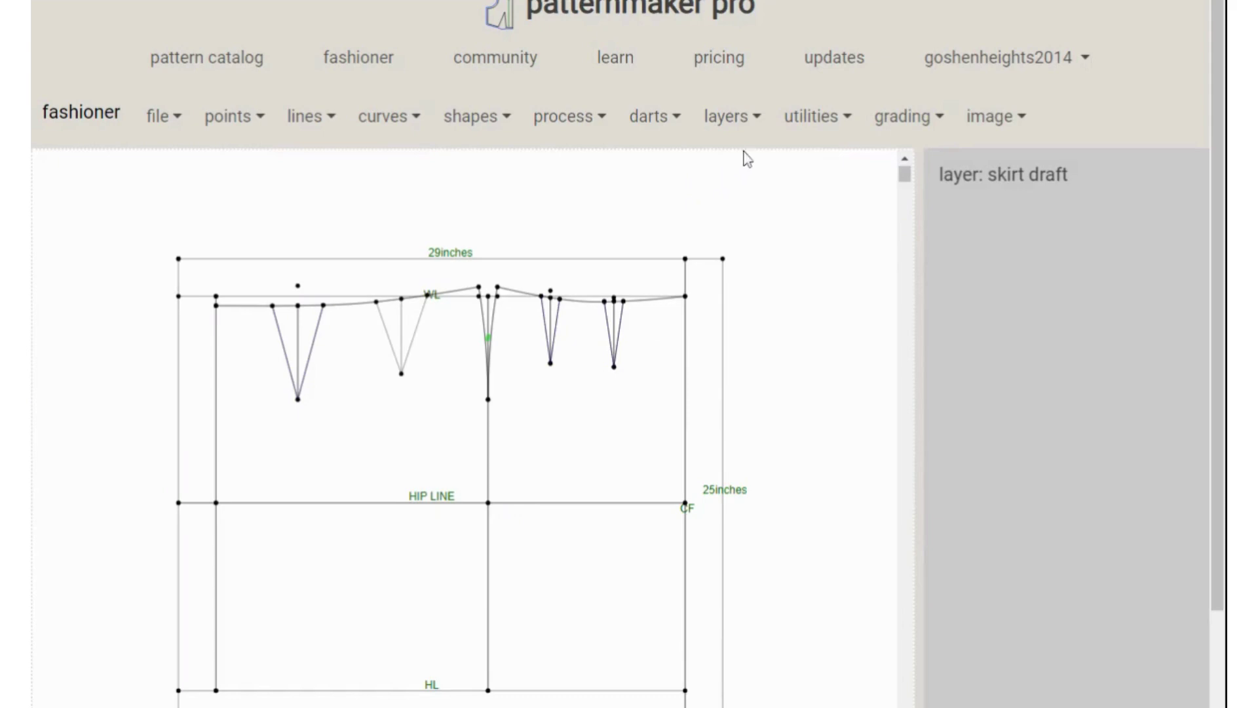
Step: Register the back dart nearest the side seam: tip as pivot, leg point toward the side seam staying, leg point toward centre back folding over
left_click(667, 123)
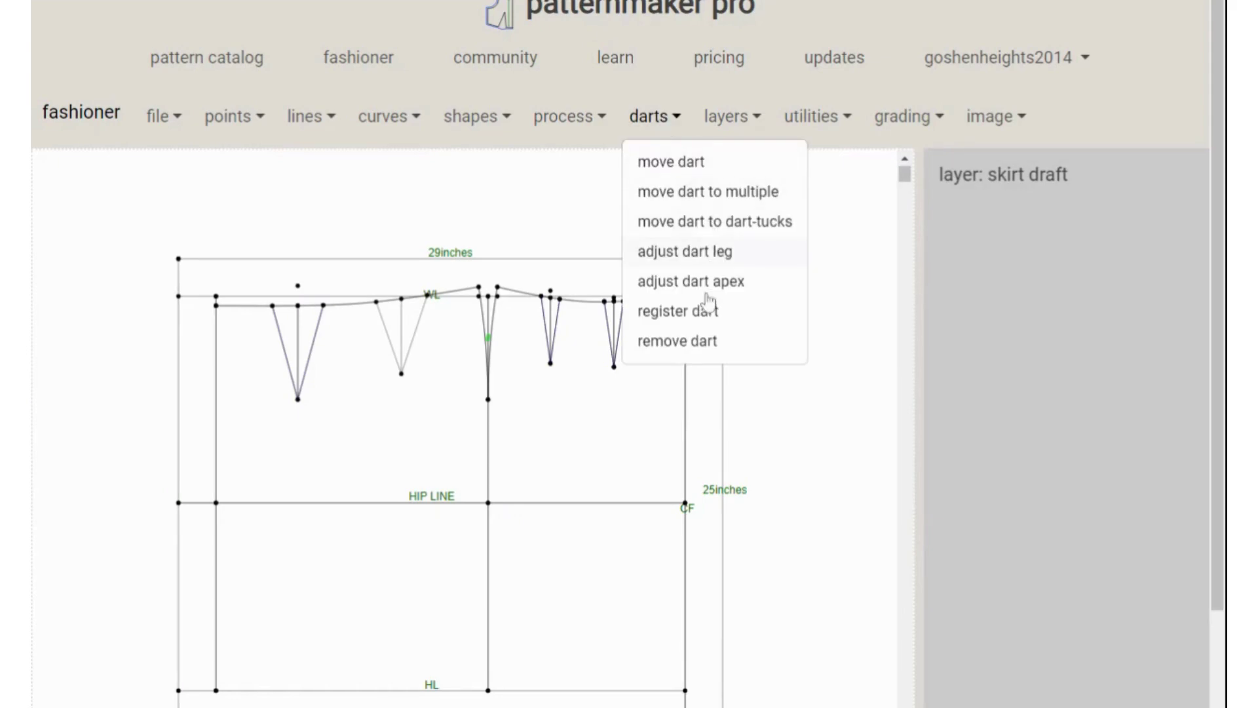
left_click(700, 317)
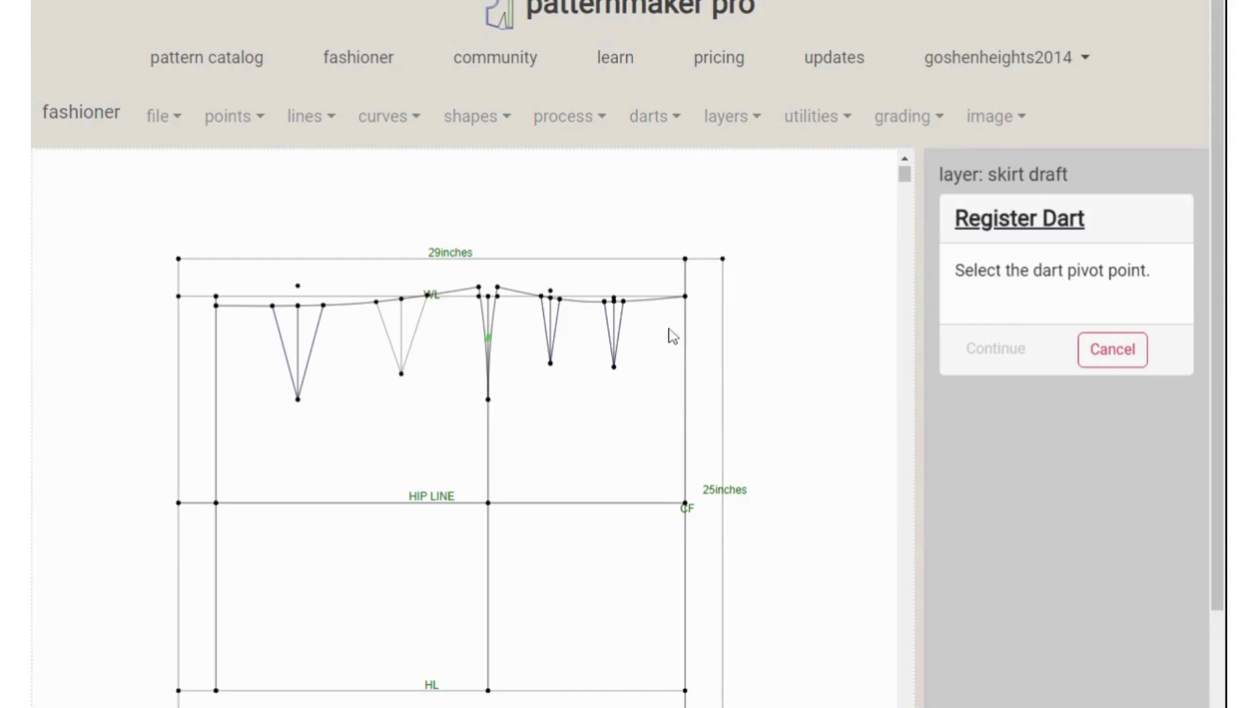
left_click(403, 376)
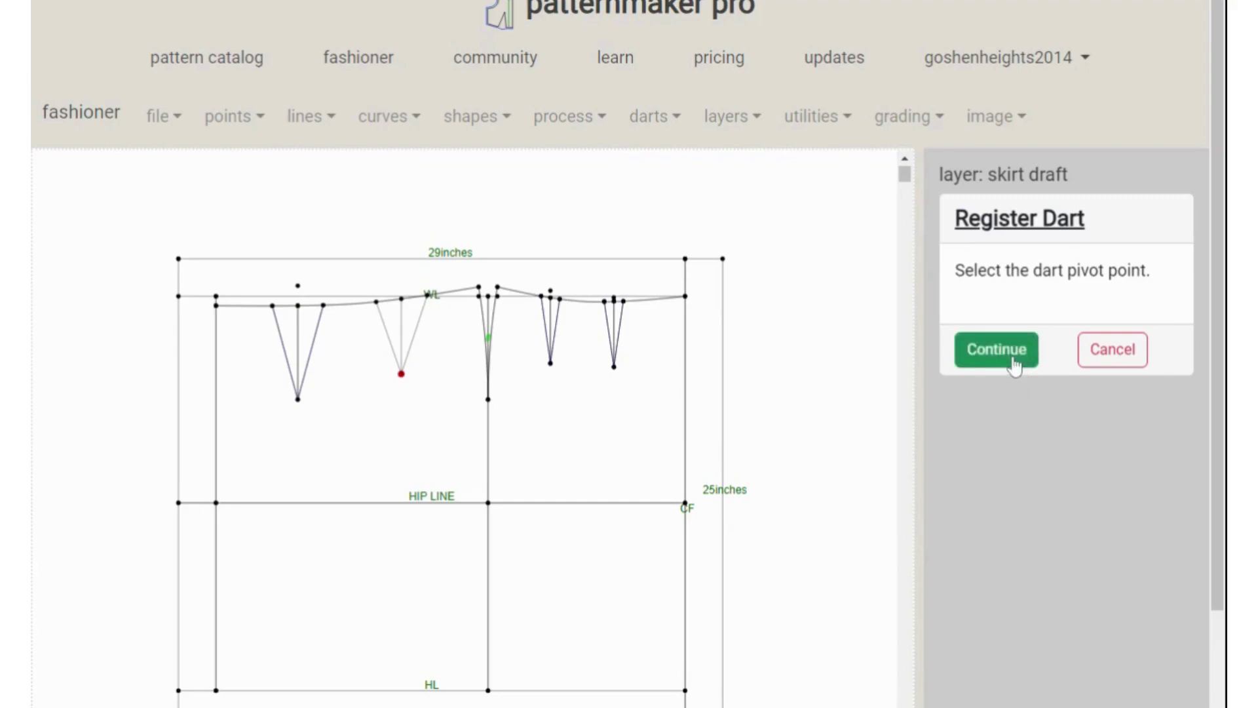
left_click(1015, 365)
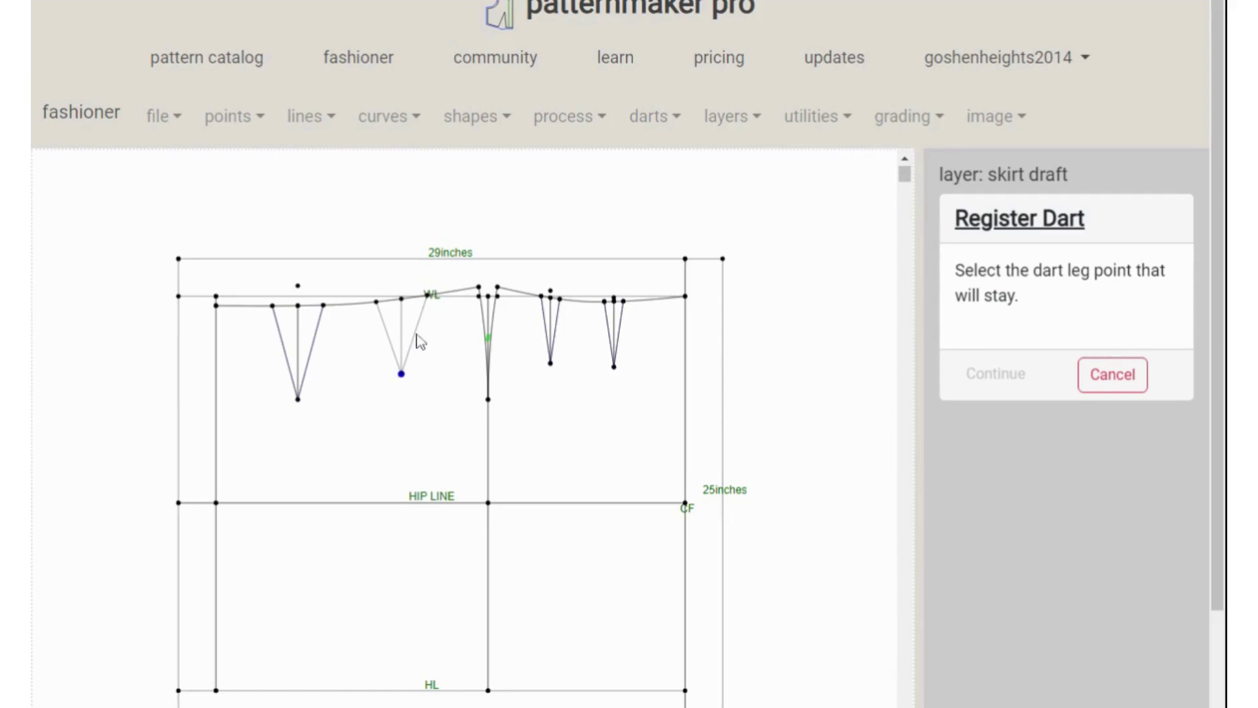
left_click(427, 295)
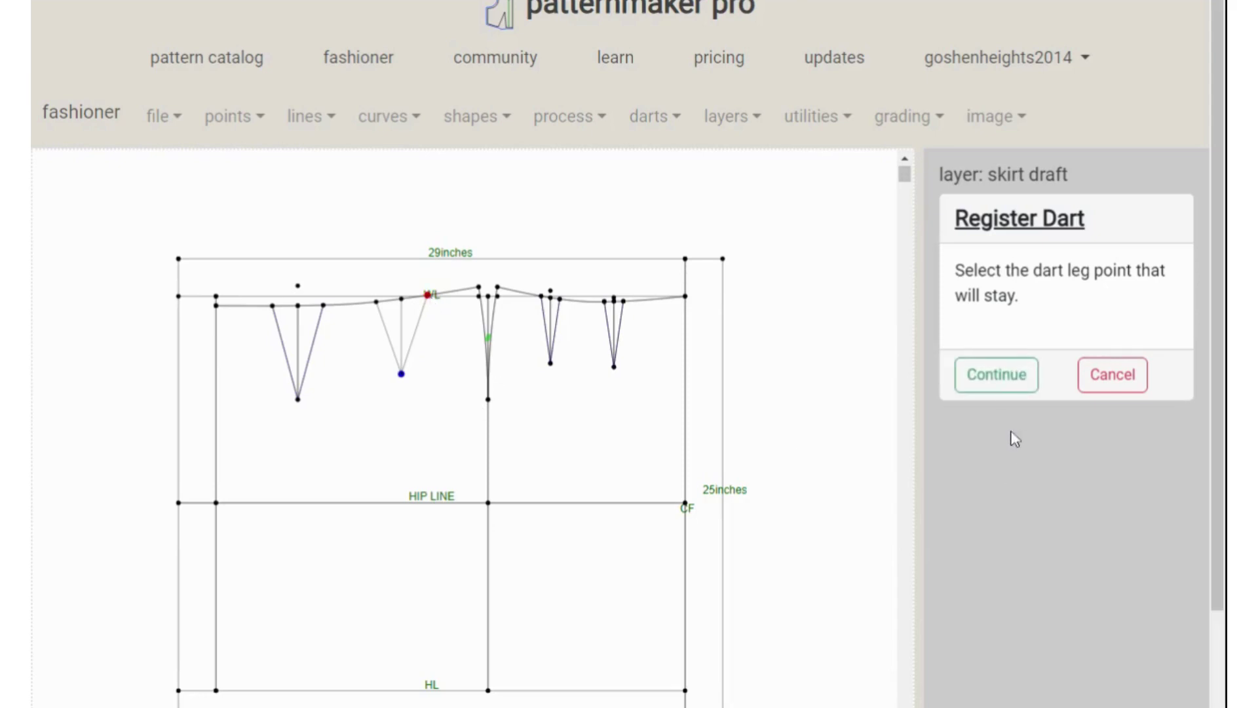
left_click(991, 381)
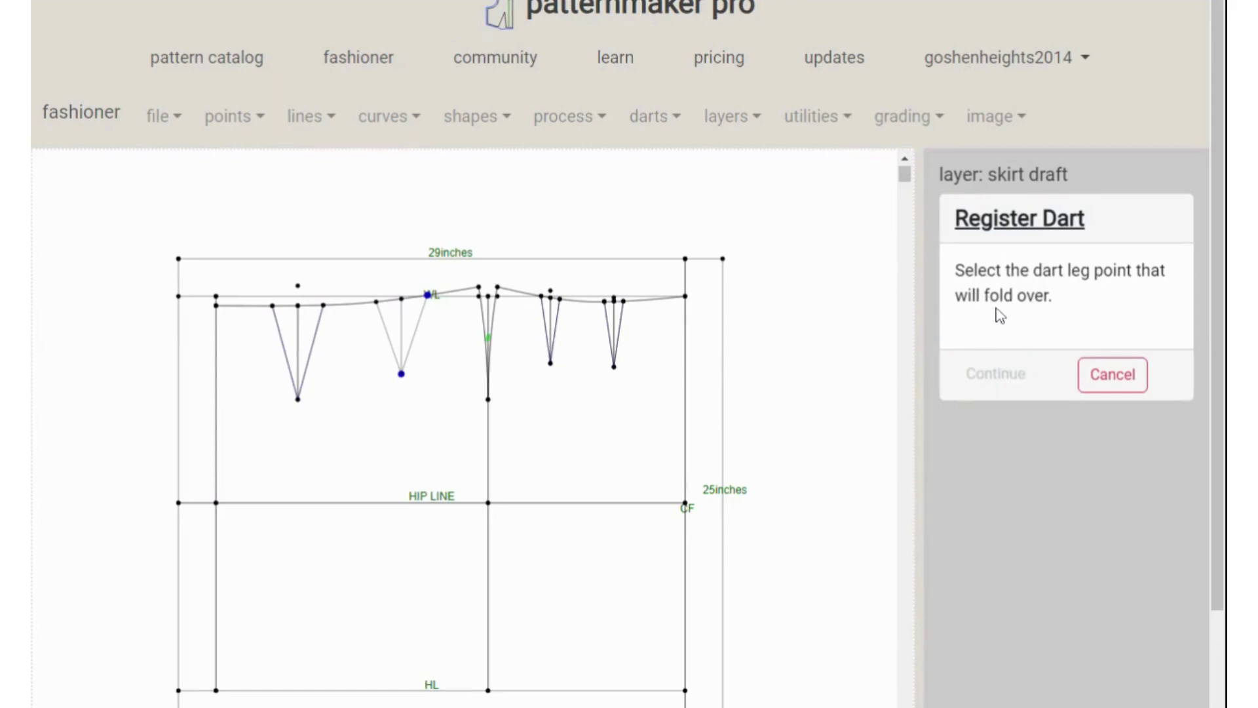
left_click(376, 303)
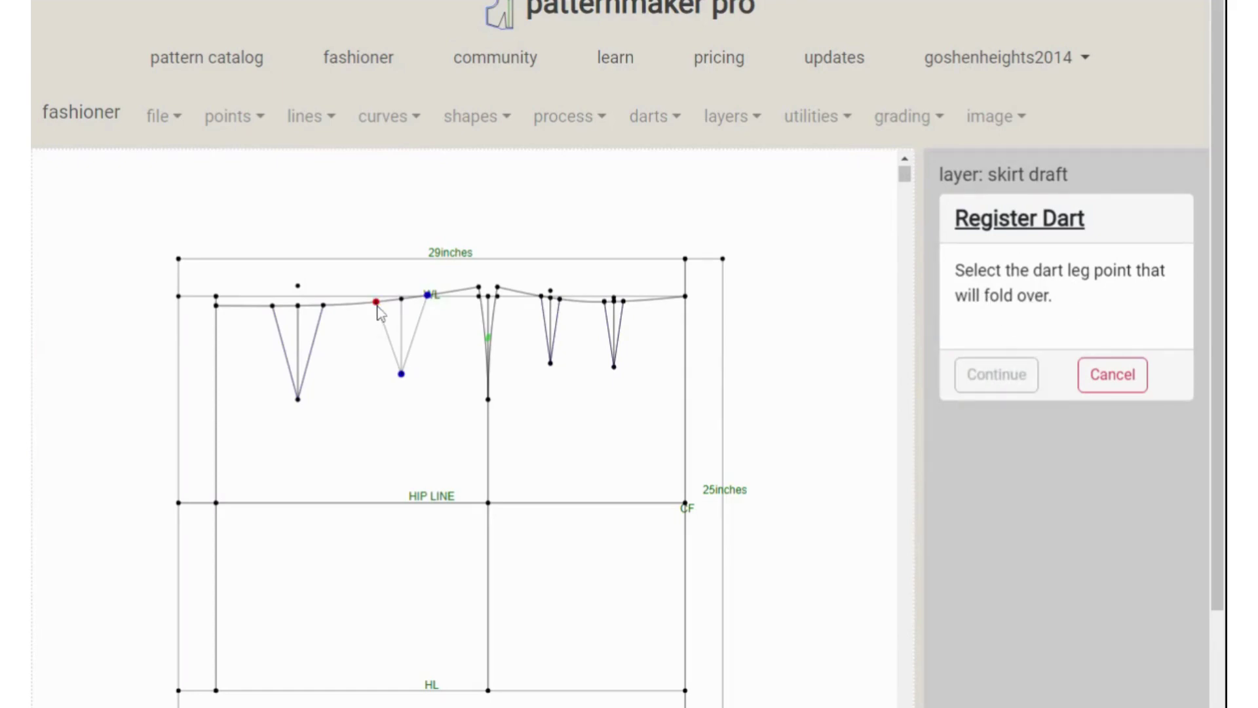
left_click(1011, 391)
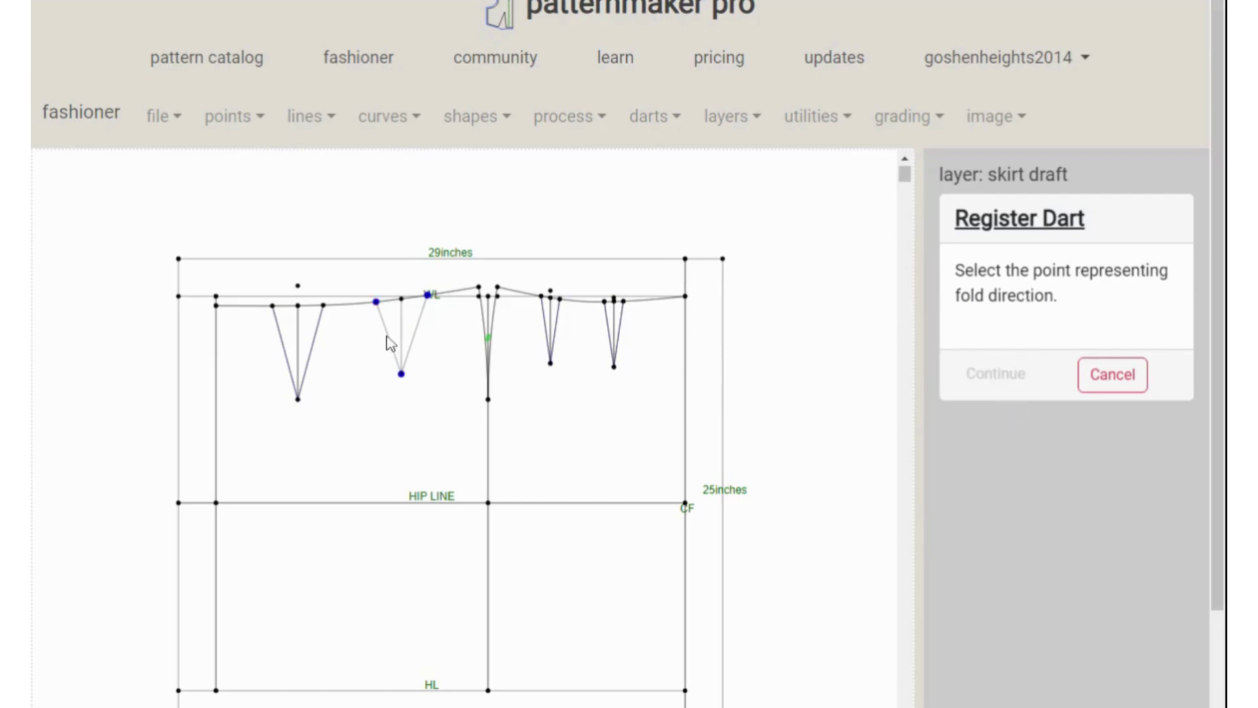
Step: Set the dart's fold direction to back side-waist point pt_138_38_198_38, name it "back skirt dart 2" and save the registration
left_click(479, 288)
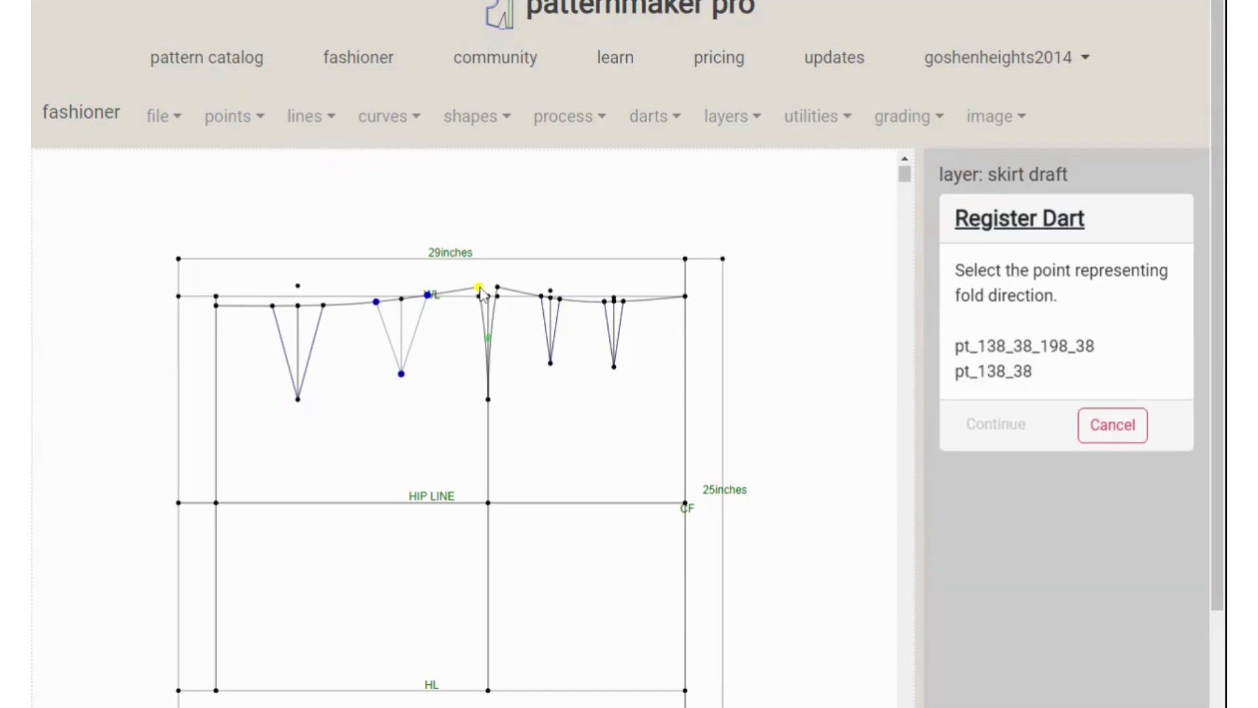
left_click(978, 350)
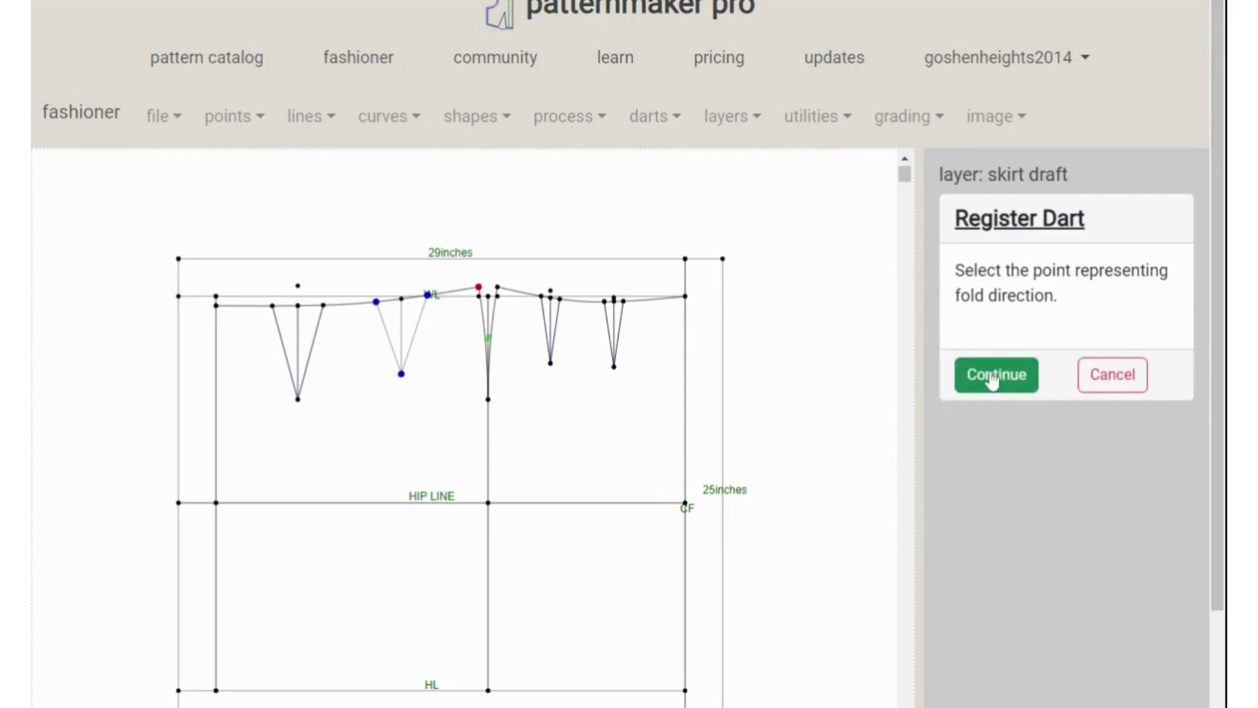
left_click(991, 392)
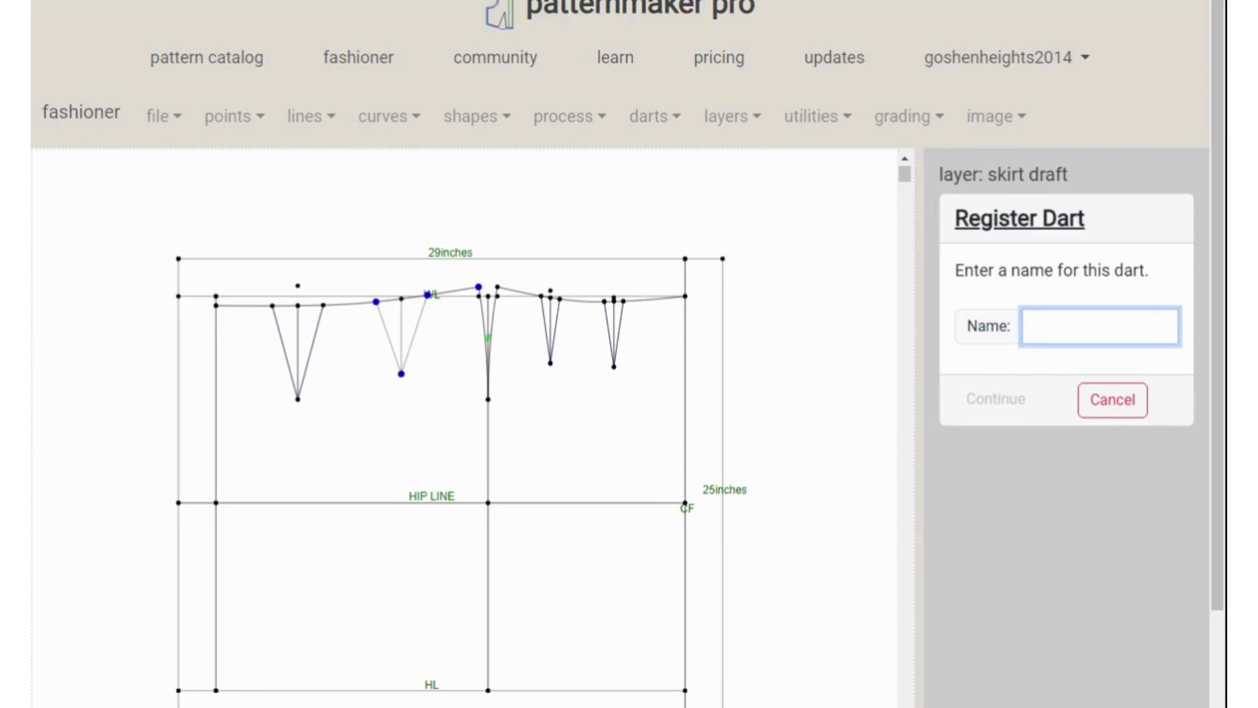
type("back skirt dar")
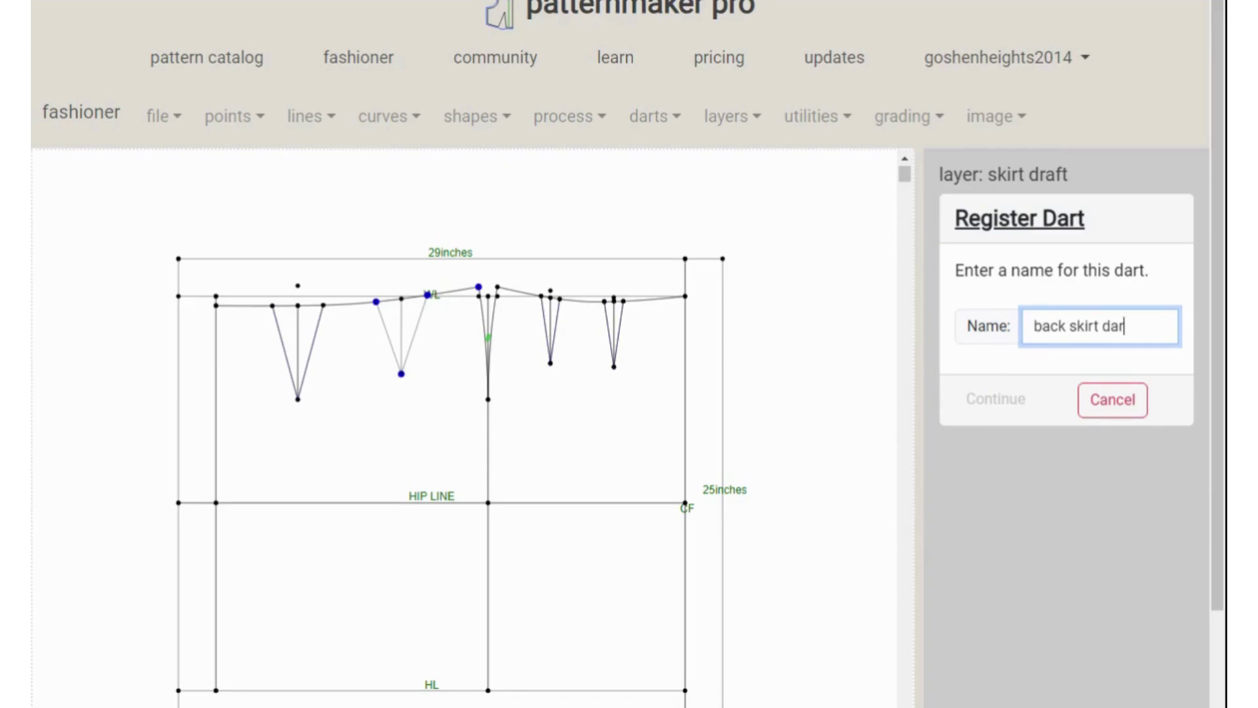
type("t 2")
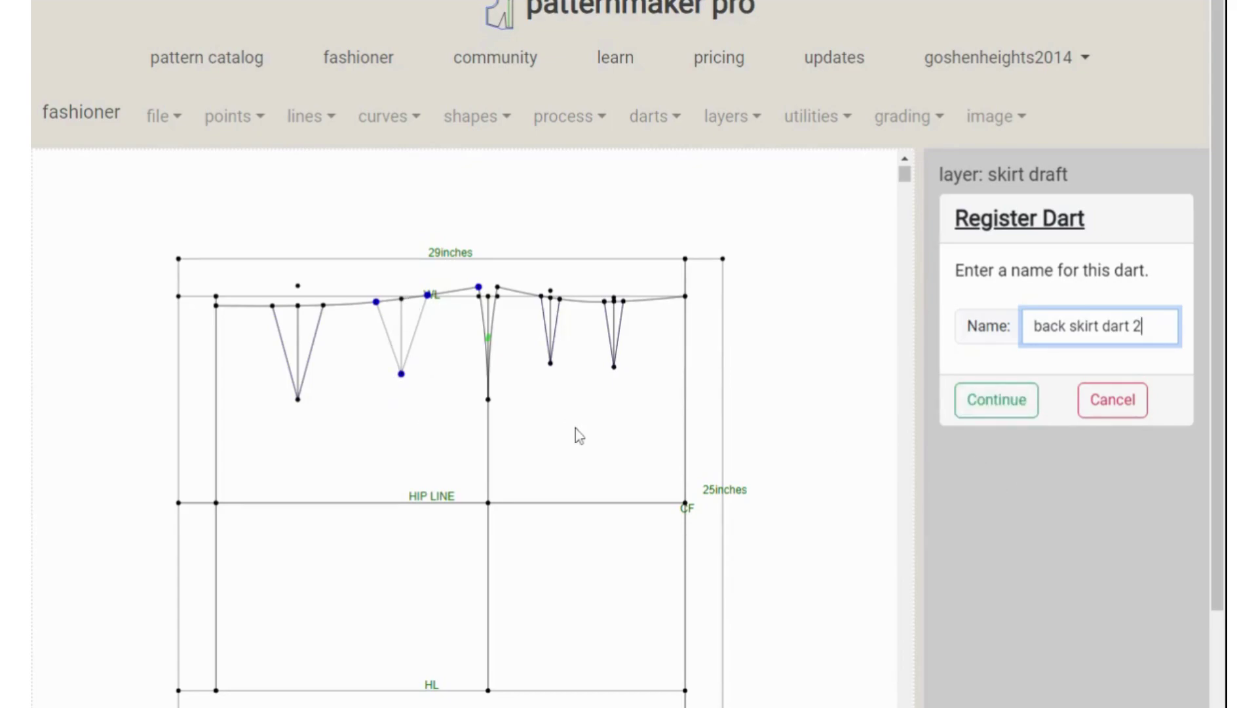
left_click(1007, 406)
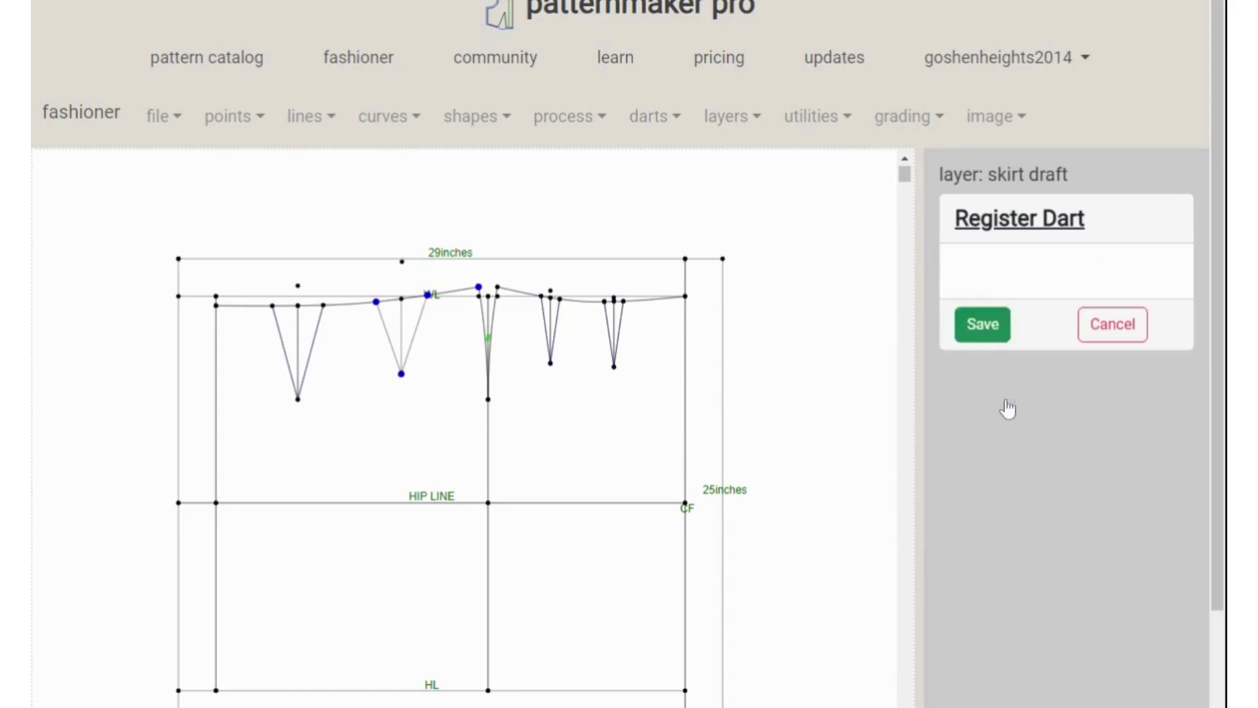
left_click(994, 328)
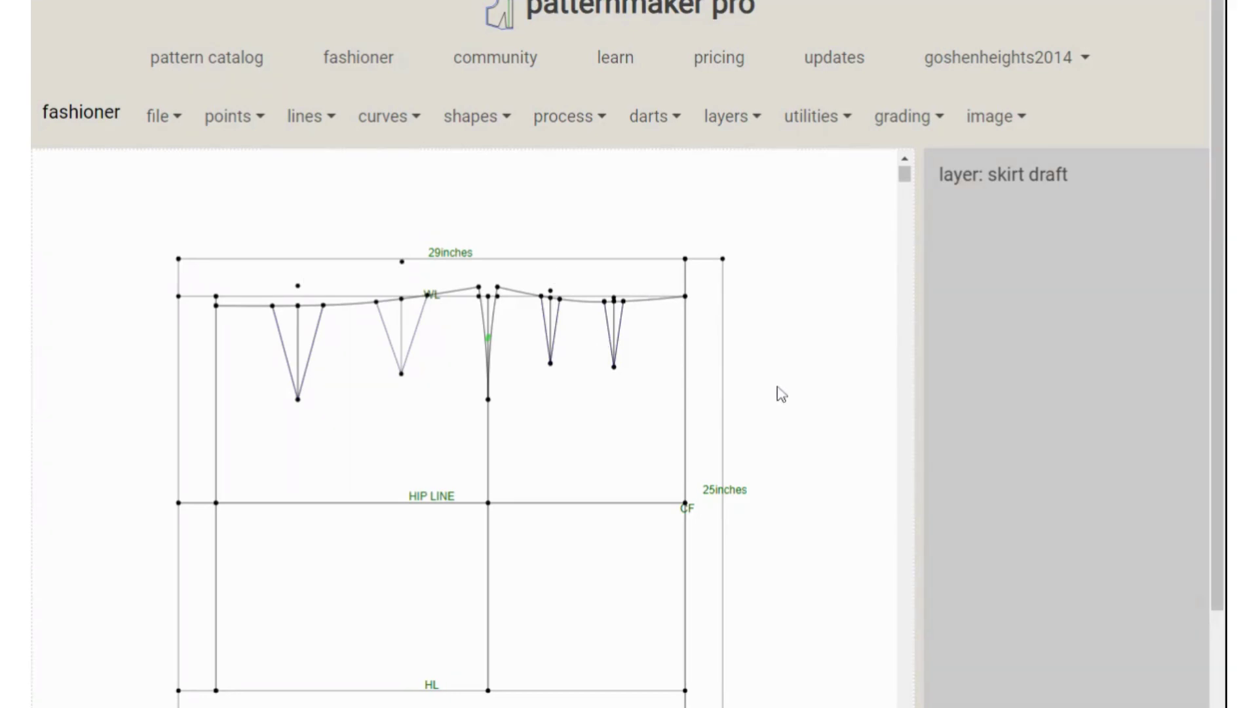
scroll(780, 394, "up", 1)
scroll(777, 388, "up", 2)
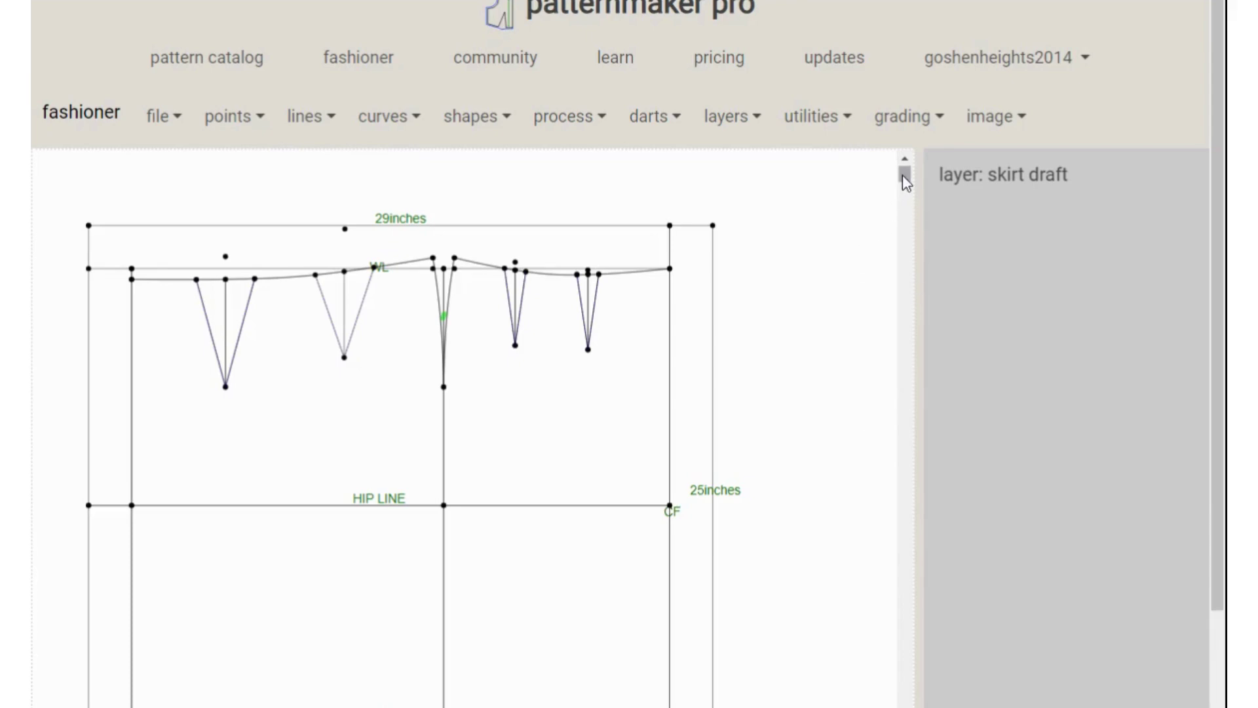
mouse_move(906, 182)
left_mouse_down()
mouse_move(901, 200)
mouse_move(903, 178)
left_mouse_up()
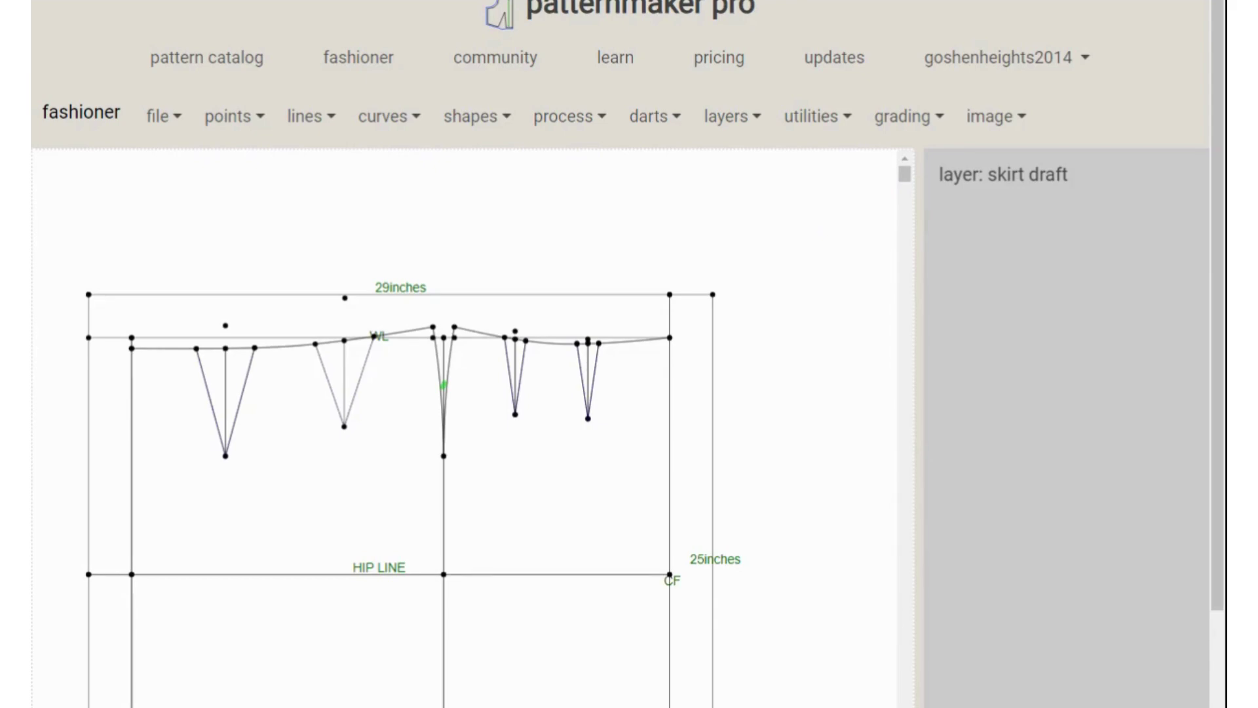
left_click(167, 118)
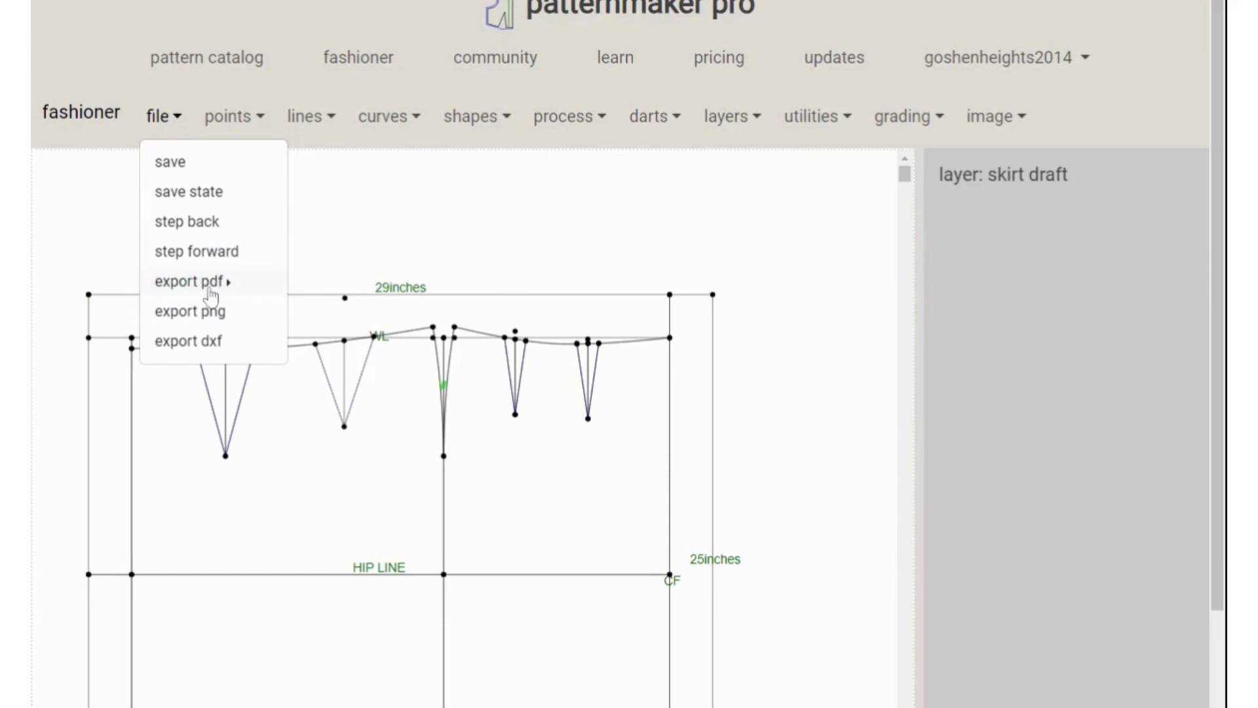
left_click(803, 266)
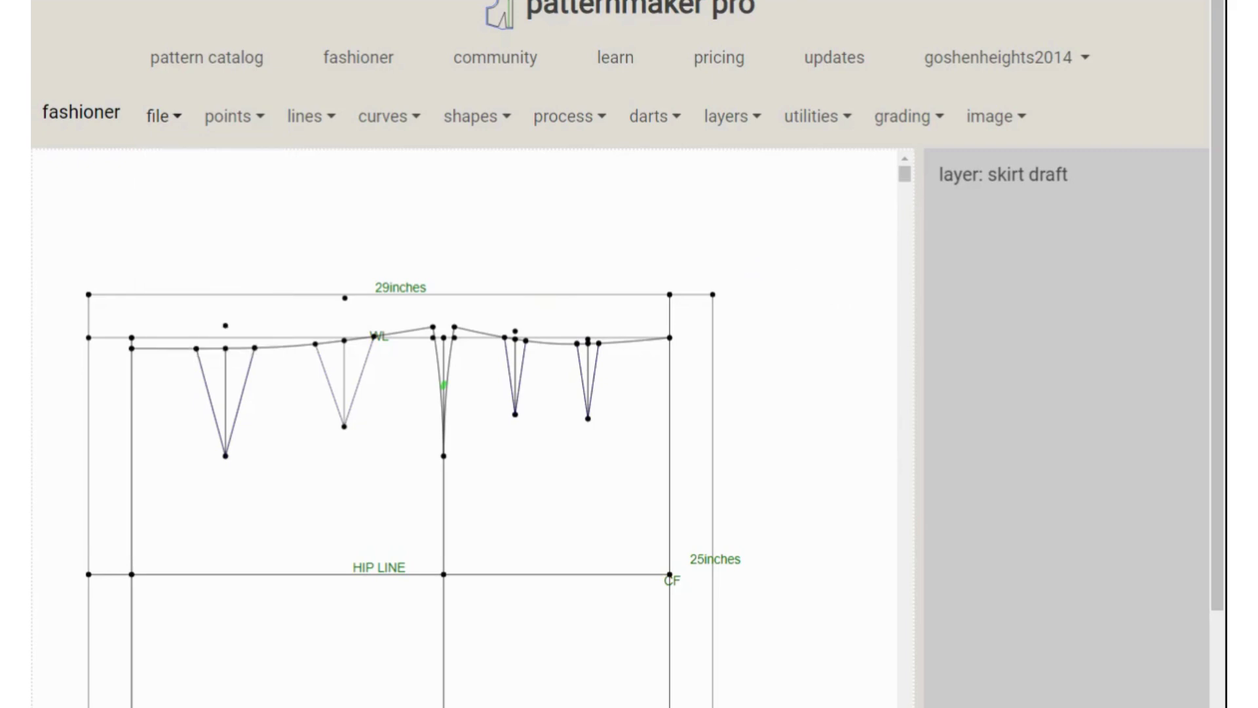
mouse_move(906, 181)
left_mouse_down()
mouse_move(906, 196)
mouse_move(905, 174)
left_mouse_up()
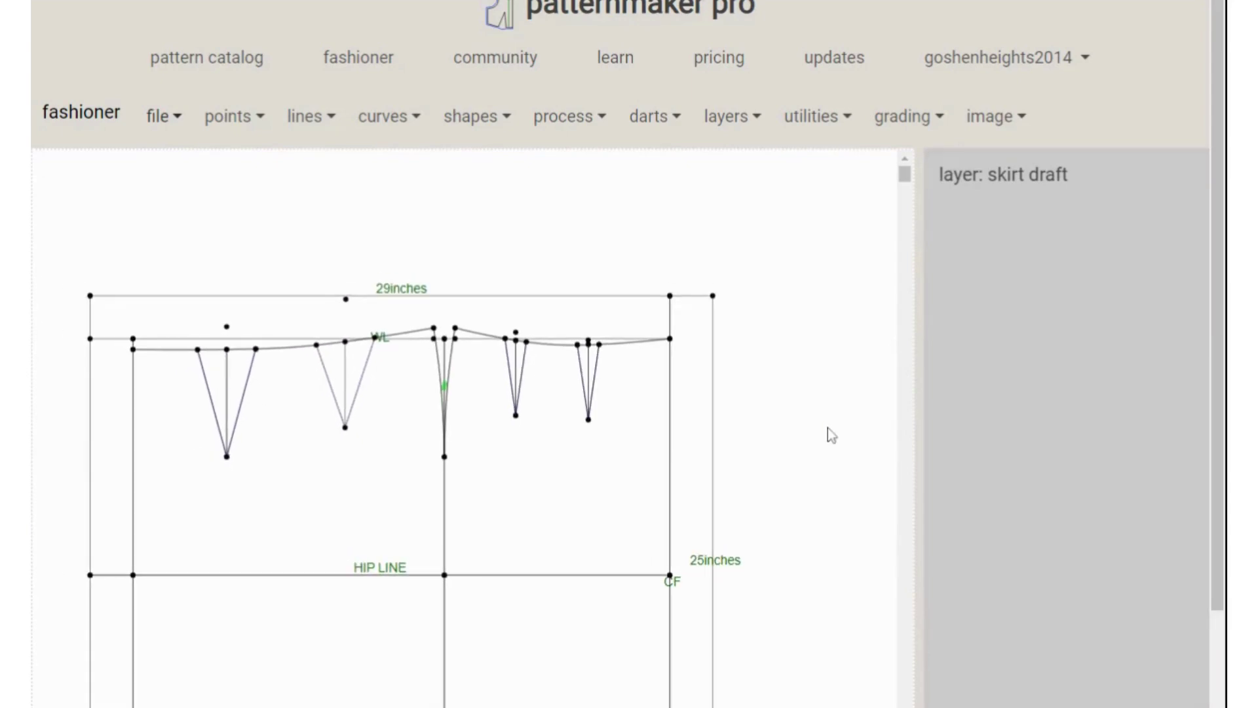
scroll(828, 427, "down", 1)
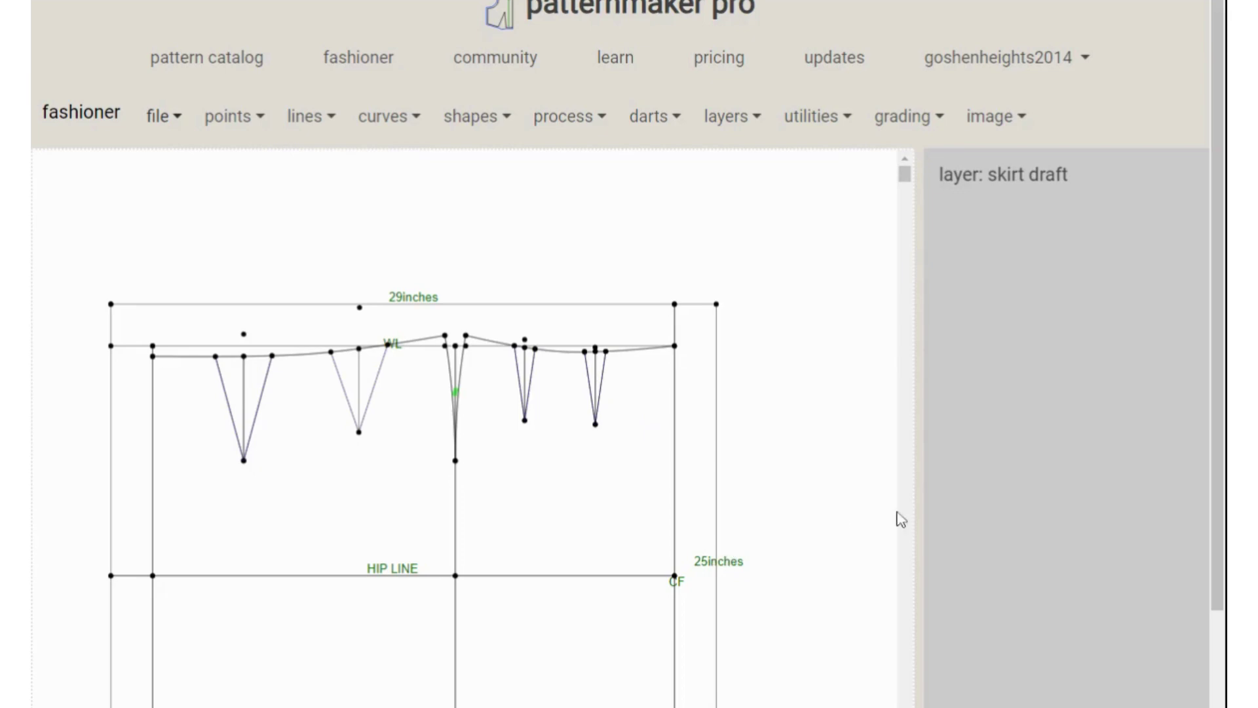
scroll(913, 195, "down", 2)
mouse_move(912, 195)
left_mouse_down()
mouse_move(907, 217)
mouse_move(911, 171)
mouse_move(910, 191)
left_mouse_up()
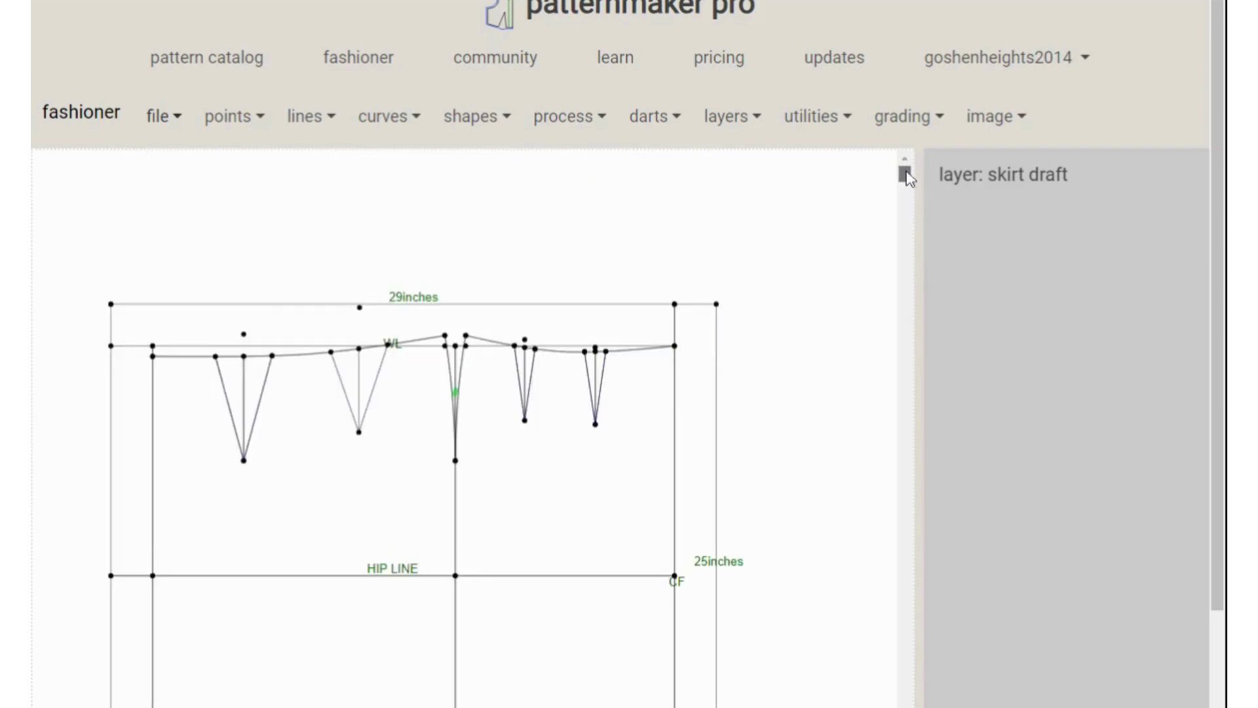